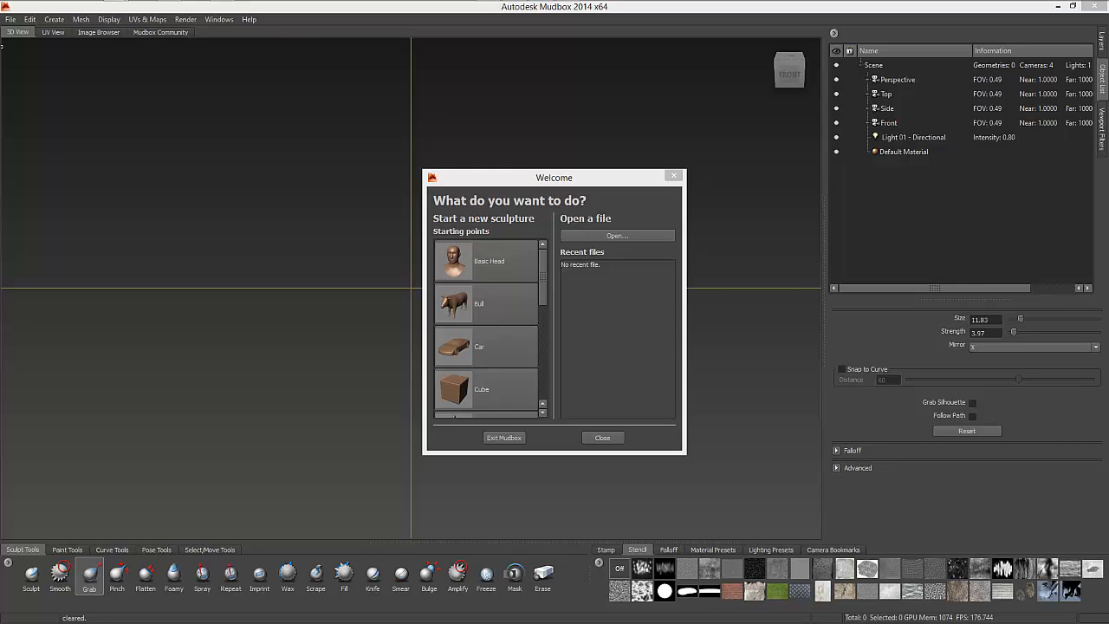
- Start a new sculpture from the Basic Head starting point
click(482, 272)
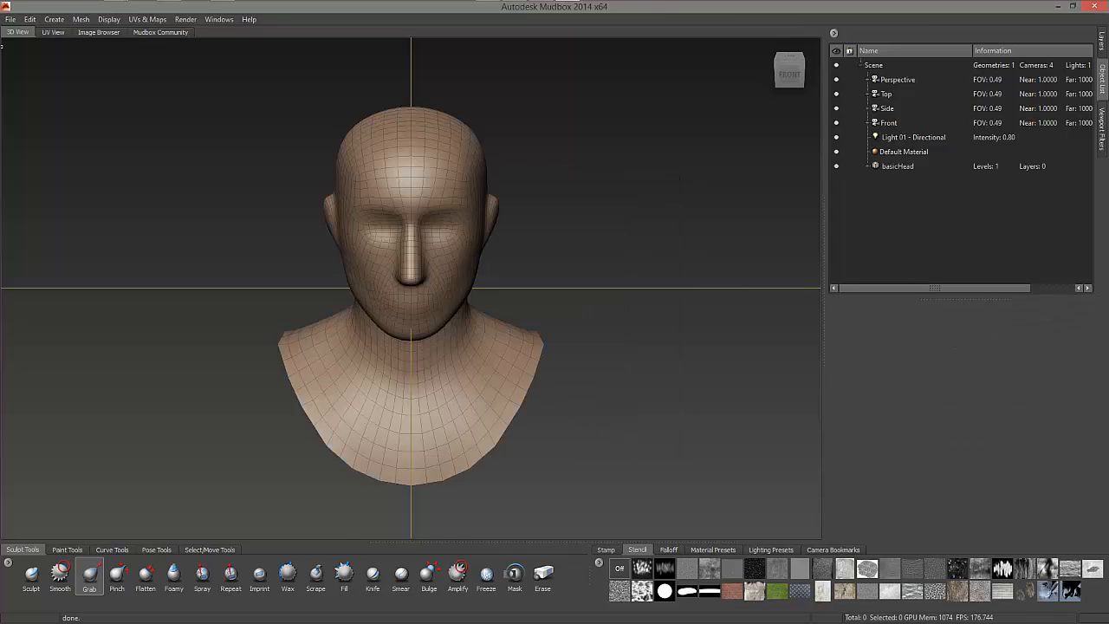
alt+drag(469, 349, 492, 347)
alt+right_drag(492, 347, 719, 326)
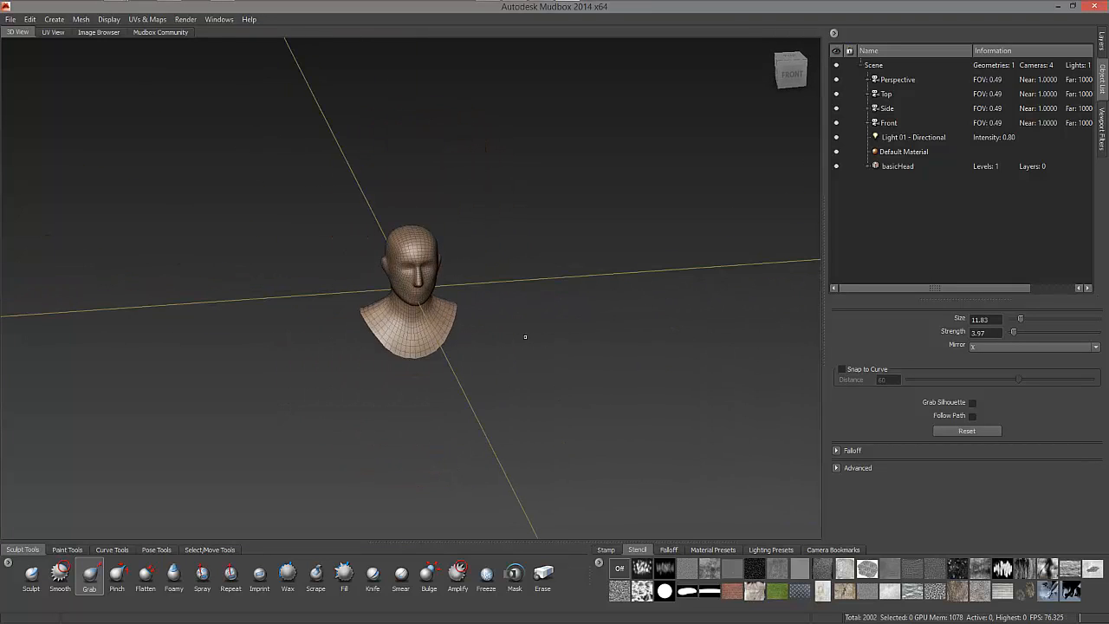
alt+drag(522, 336, 384, 316)
alt+right_drag(384, 317, 719, 306)
alt+drag(719, 306, 625, 311)
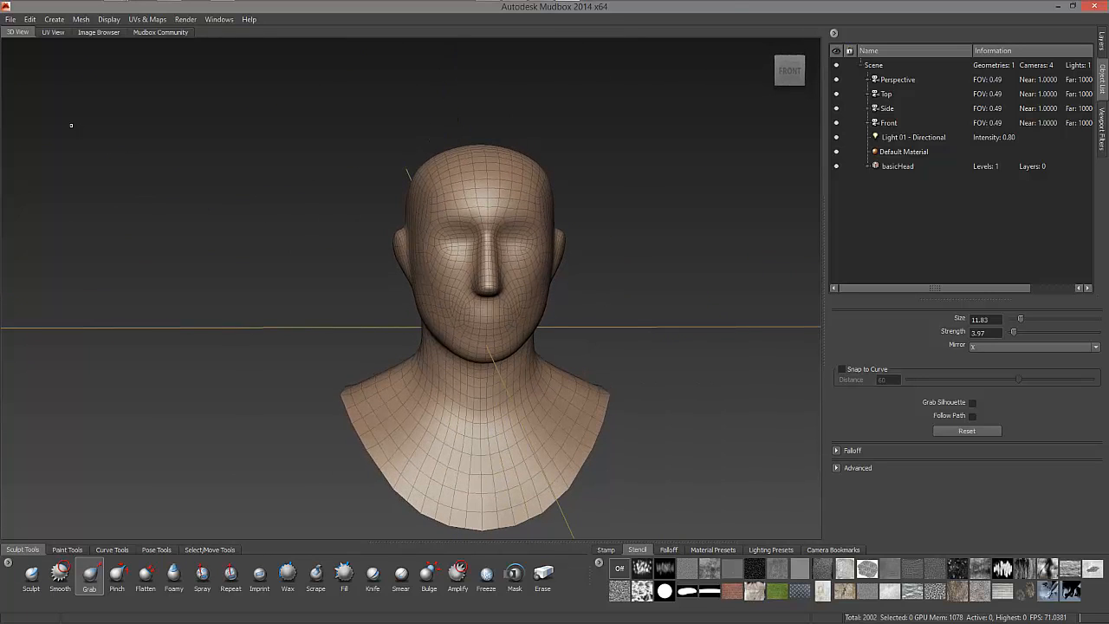
- Check the front and side reference photos in the Image Browser, then return to the 3D view
click(98, 32)
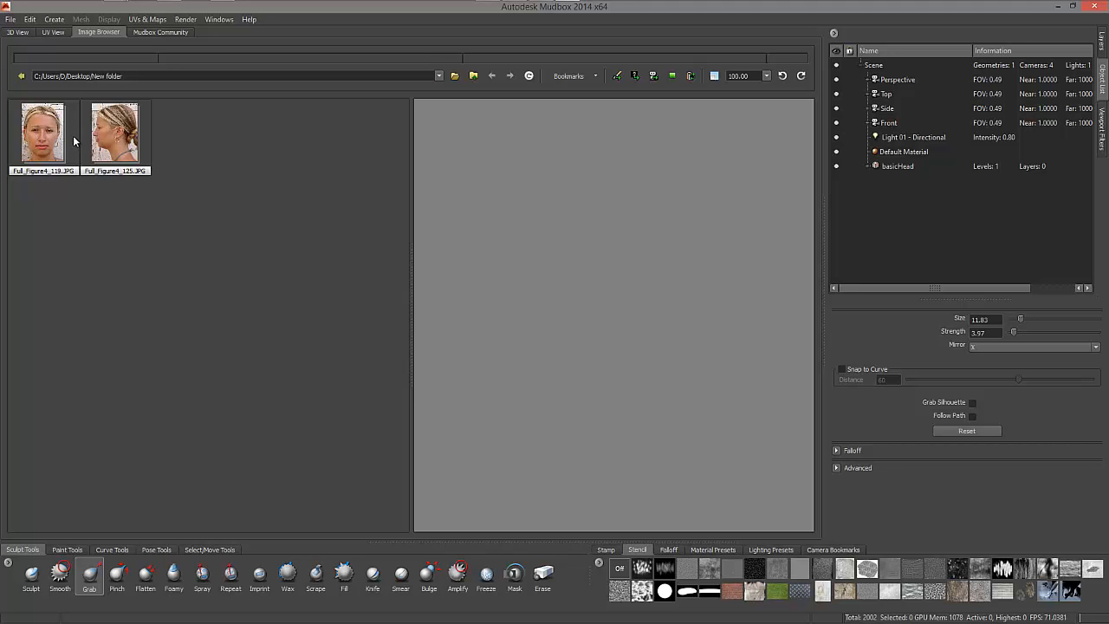
click(18, 32)
alt+drag(524, 253, 532, 258)
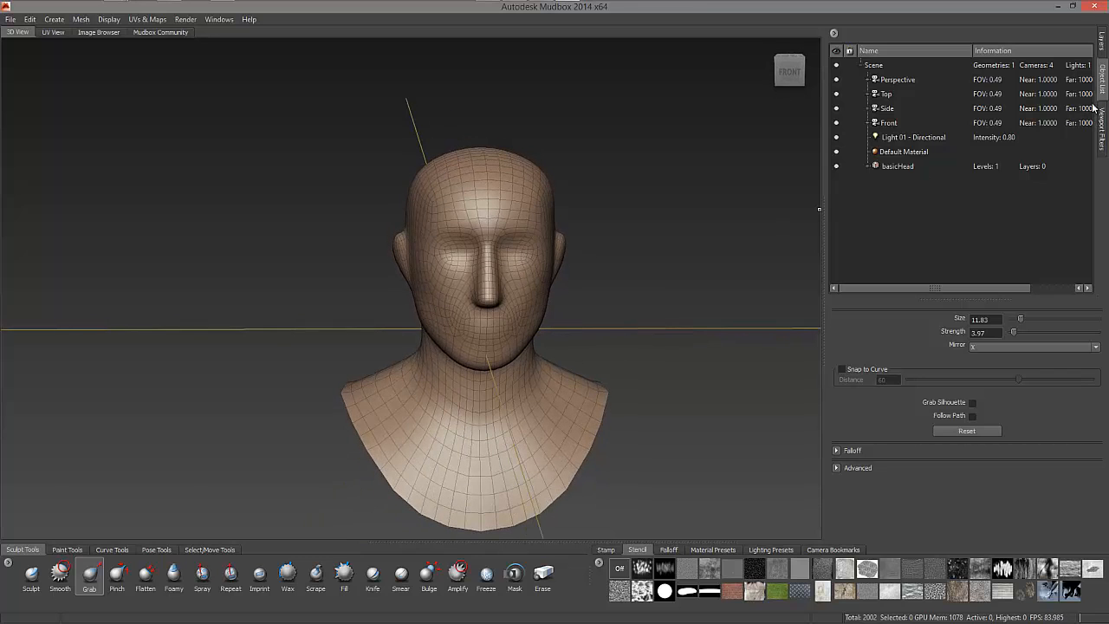
- Look through the Front camera and show its transform settings
click(887, 126)
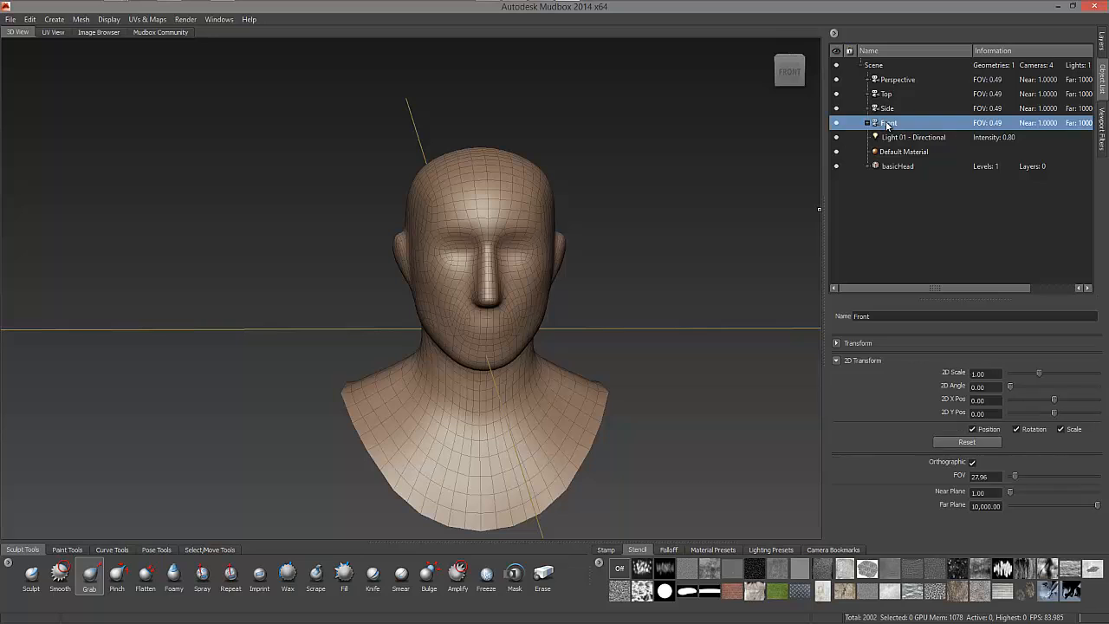
right_click(887, 125)
click(901, 131)
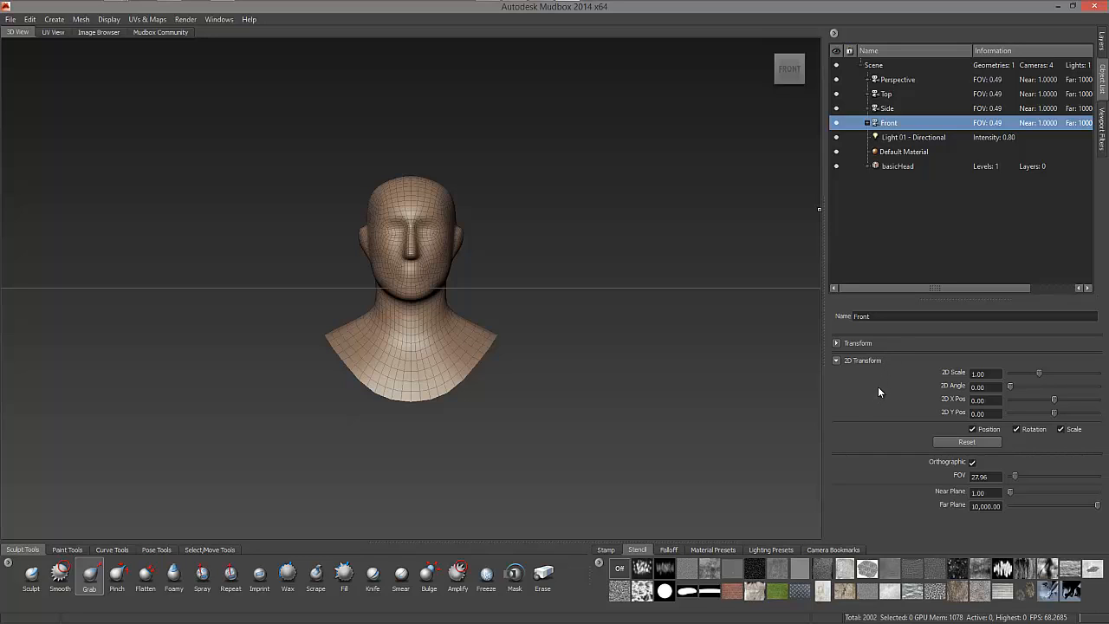
click(847, 347)
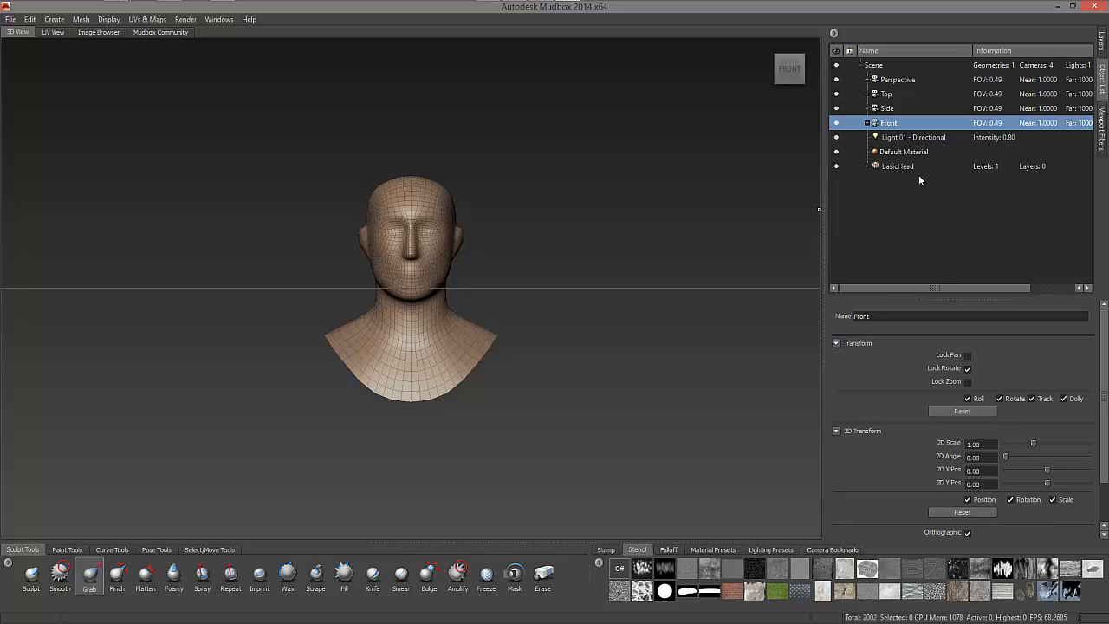
- Import the front photo Full_Figure4_119.JPG into the Front camera's image plane
click(867, 124)
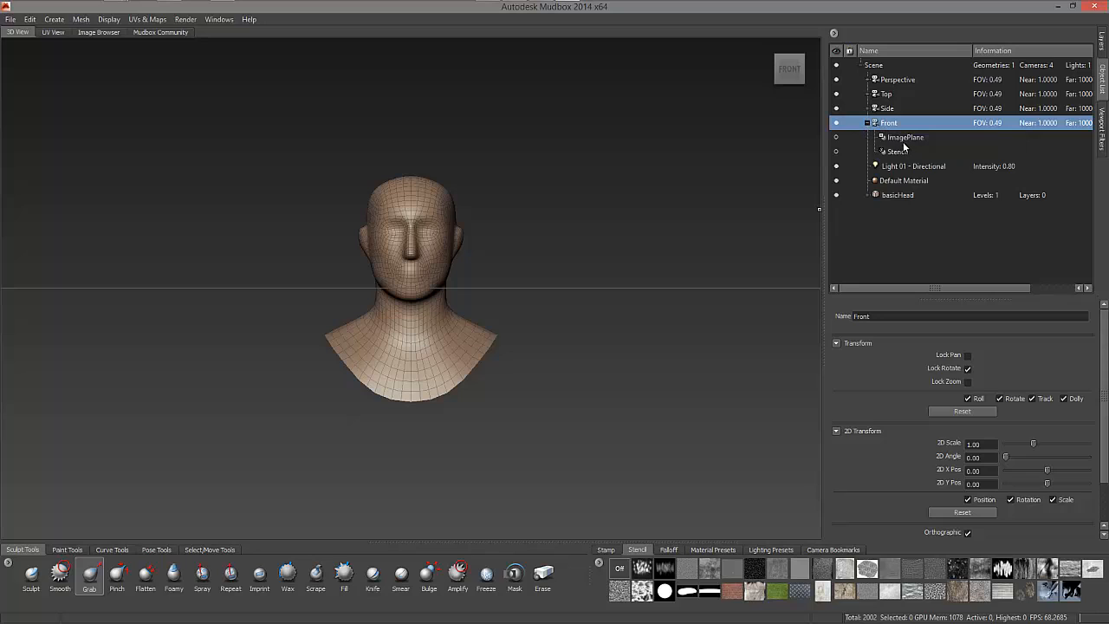
click(904, 139)
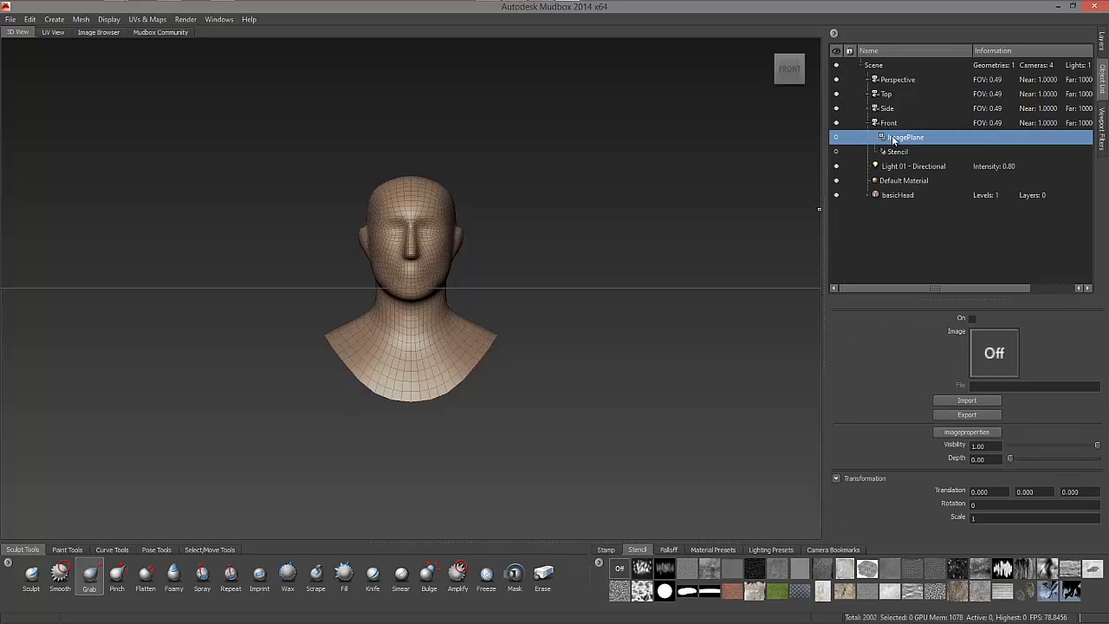
click(964, 400)
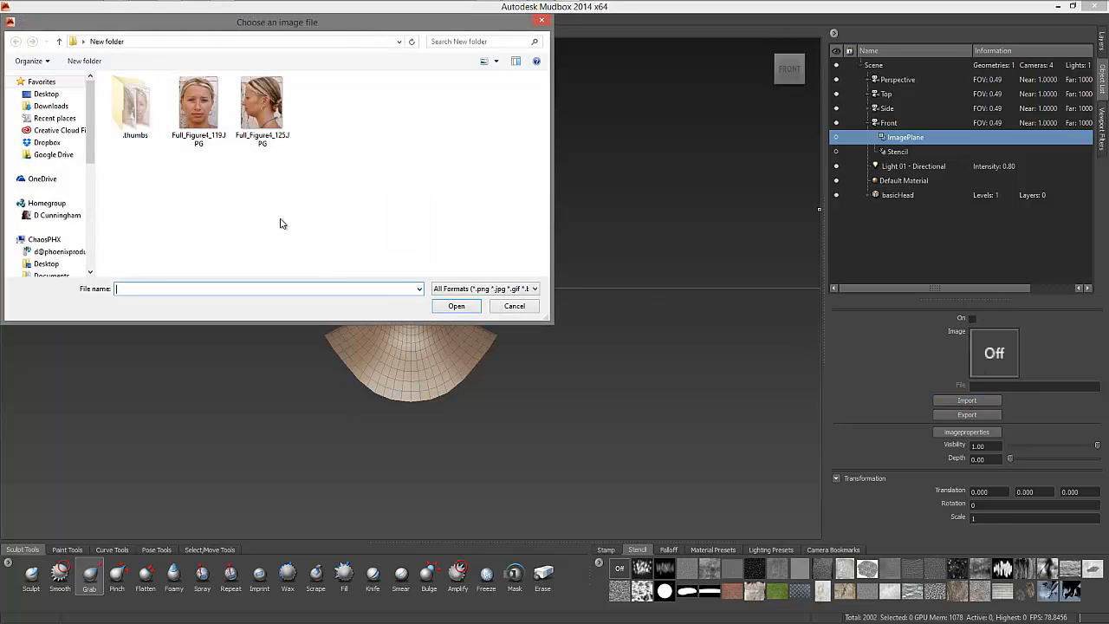
double_click(203, 106)
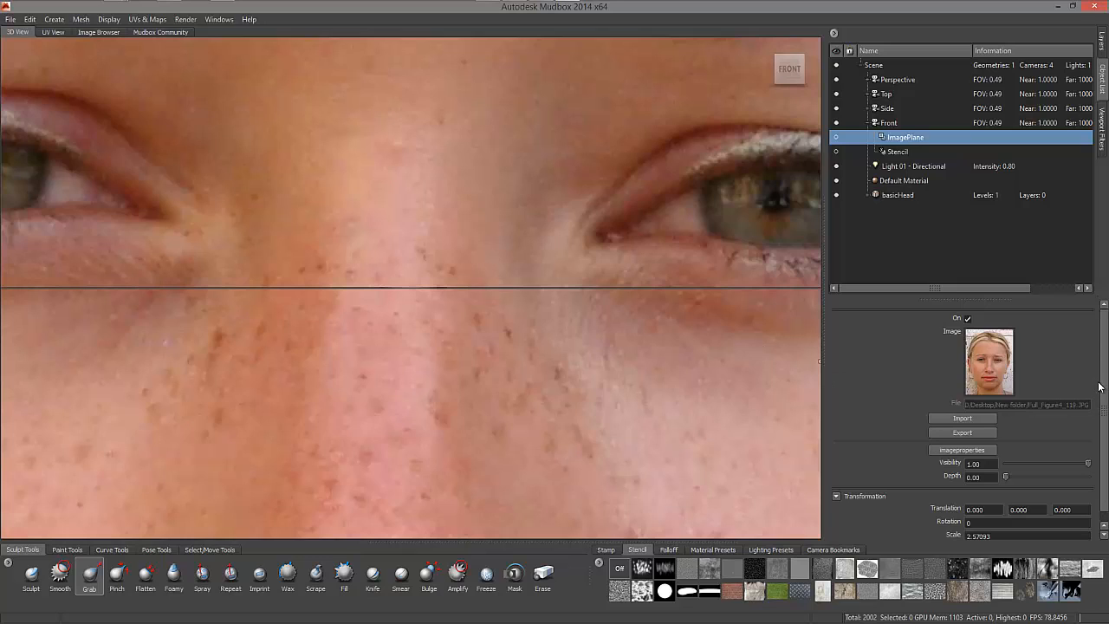
- Set the front image plane's scale to 0.4 and its visibility to about 0.41
scroll(1106, 394, down, 1)
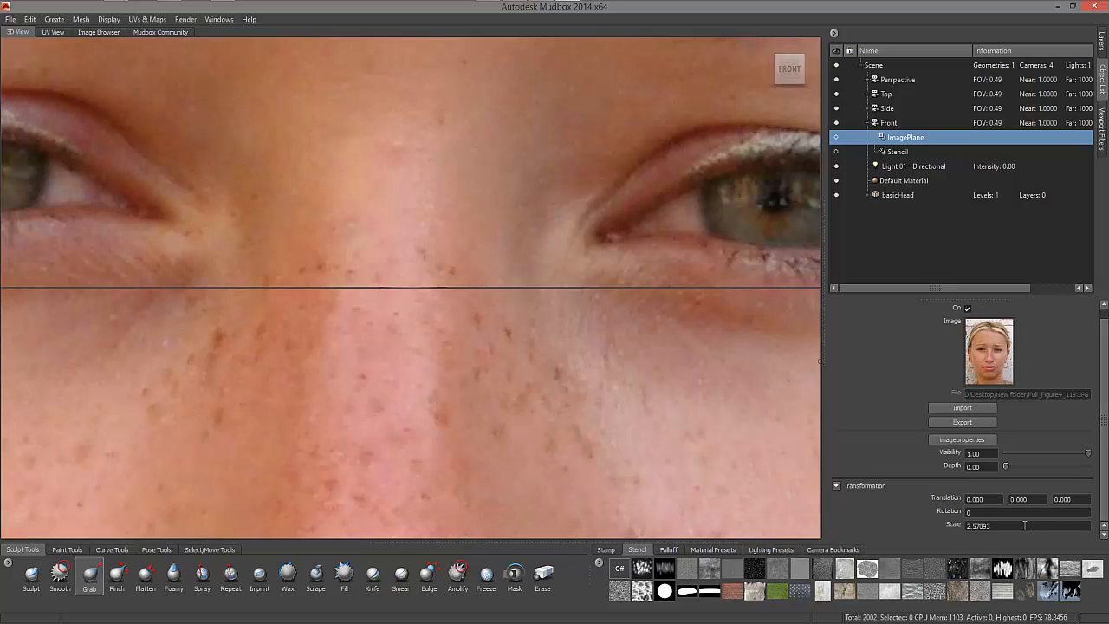
click(1025, 525)
text(0.5)
key(Return)
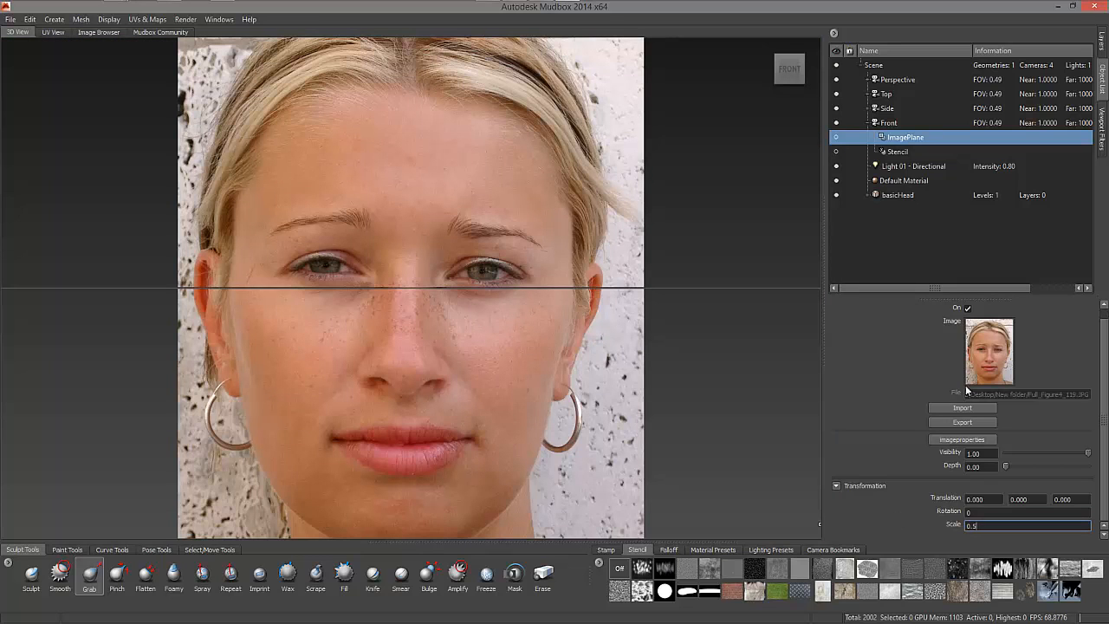
key(BackSpace)
text(4)
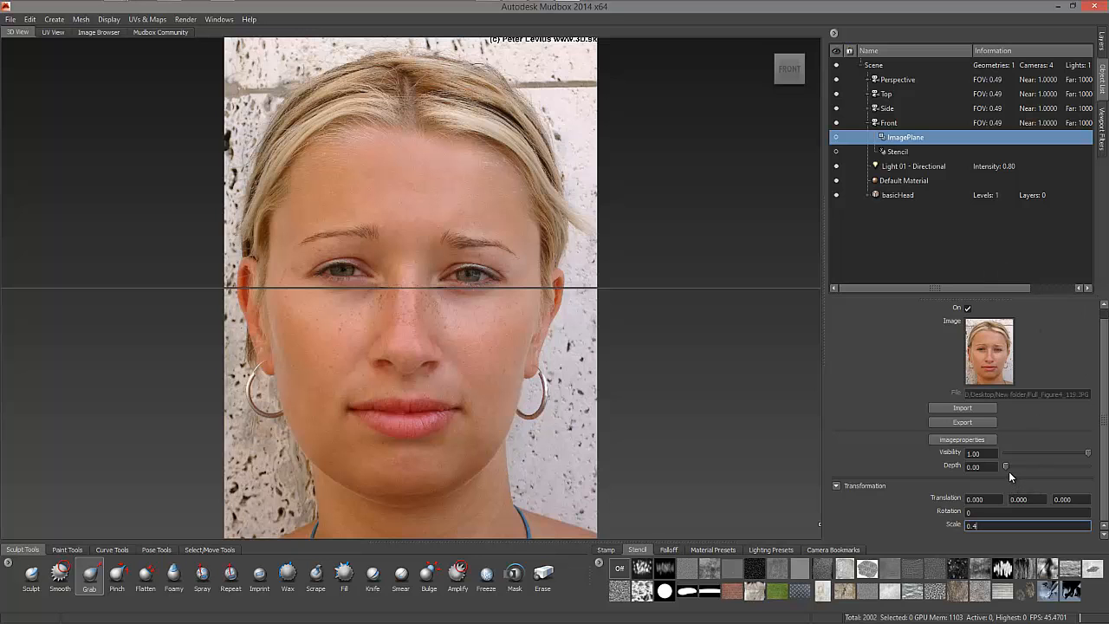
drag(1088, 453, 1037, 456)
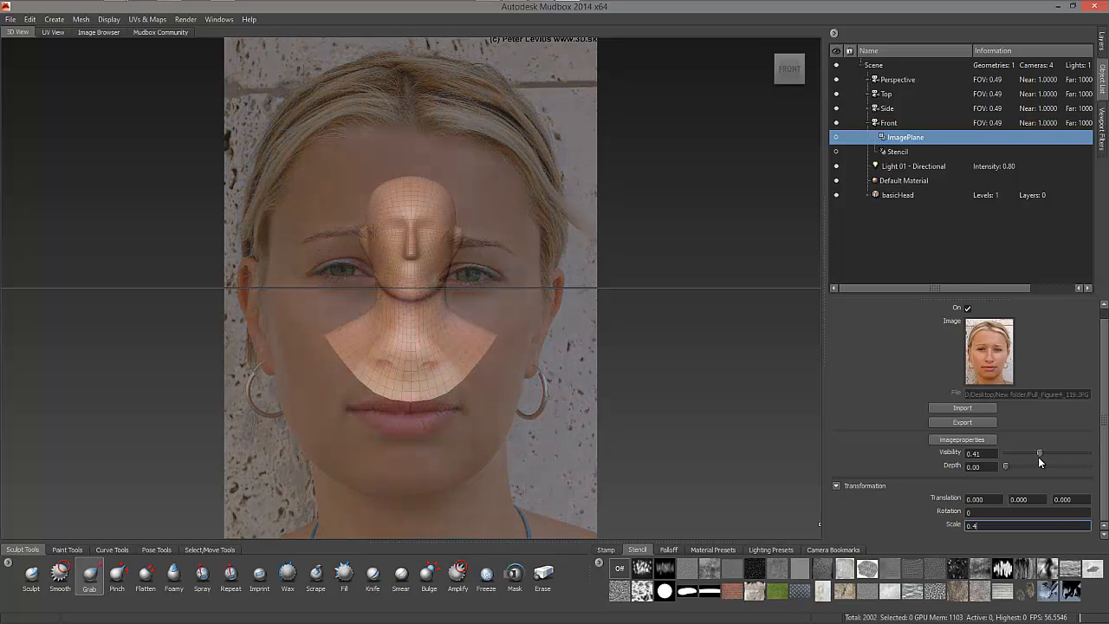
- Unlock the Front camera's zoom and enlarge and shift the head to roughly cover the photographed face
click(888, 124)
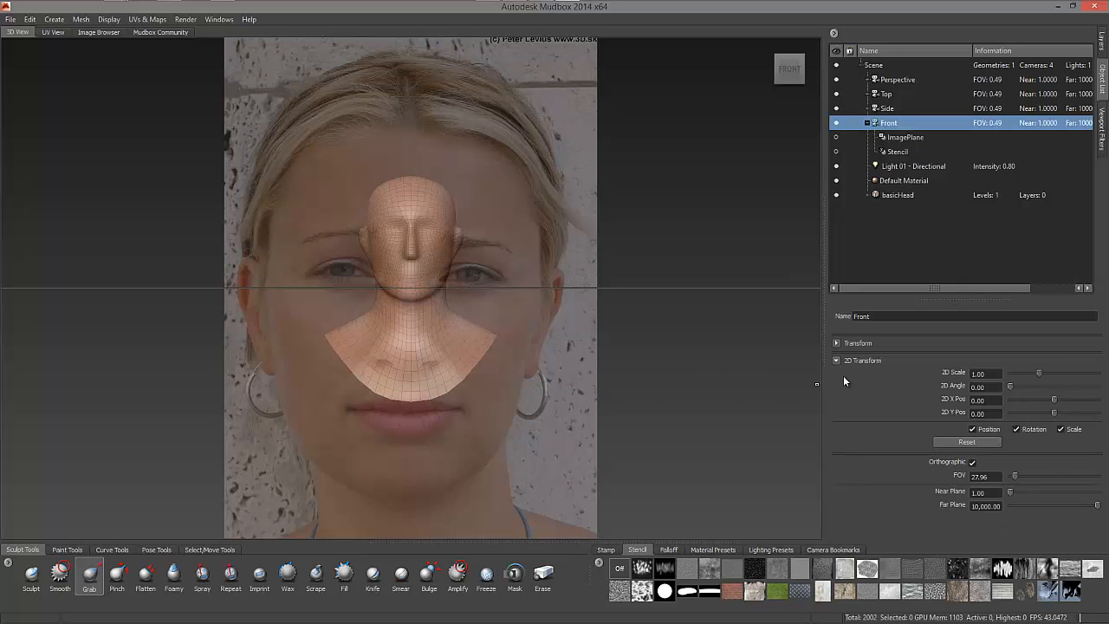
click(836, 343)
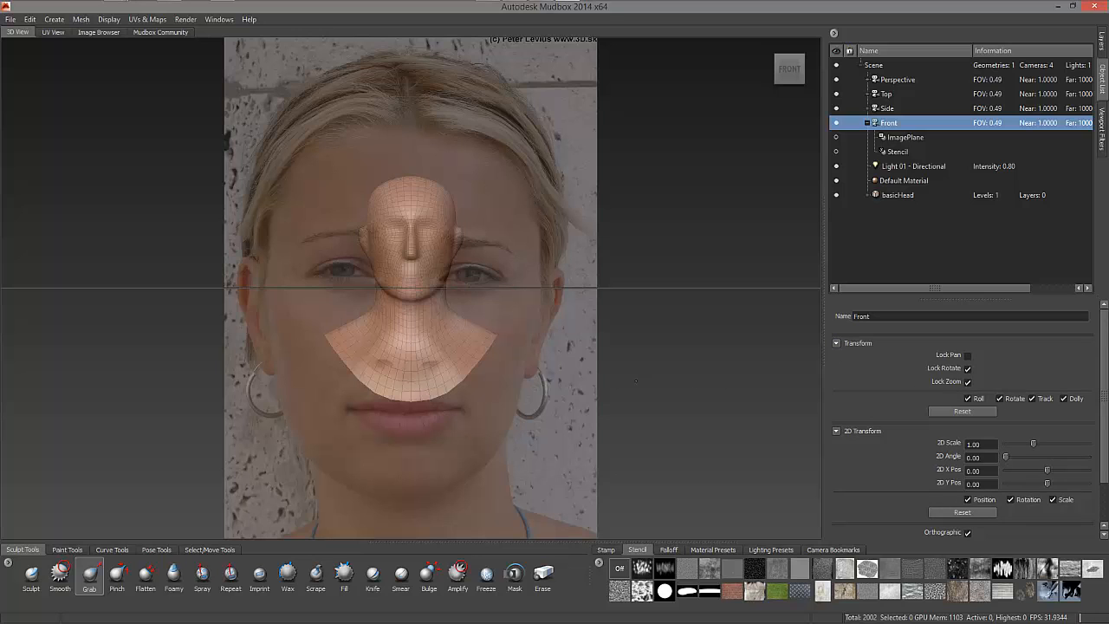
click(967, 382)
alt+right_drag(521, 366, 718, 361)
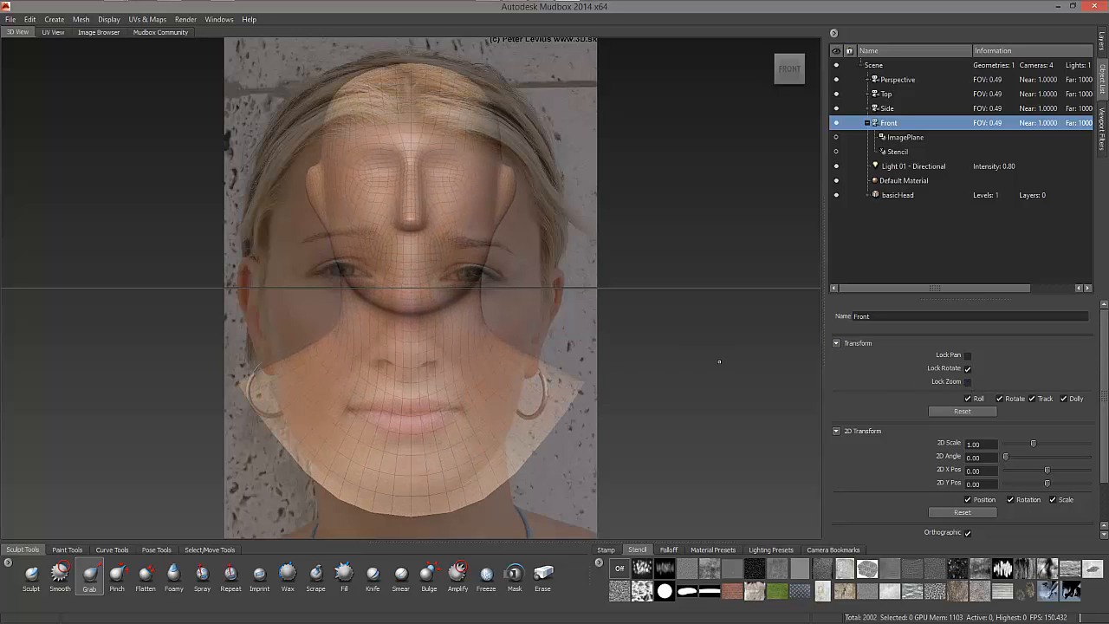
alt+middle_drag(613, 301, 612, 402)
alt+right_drag(554, 373, 651, 372)
alt+middle_drag(629, 361, 623, 376)
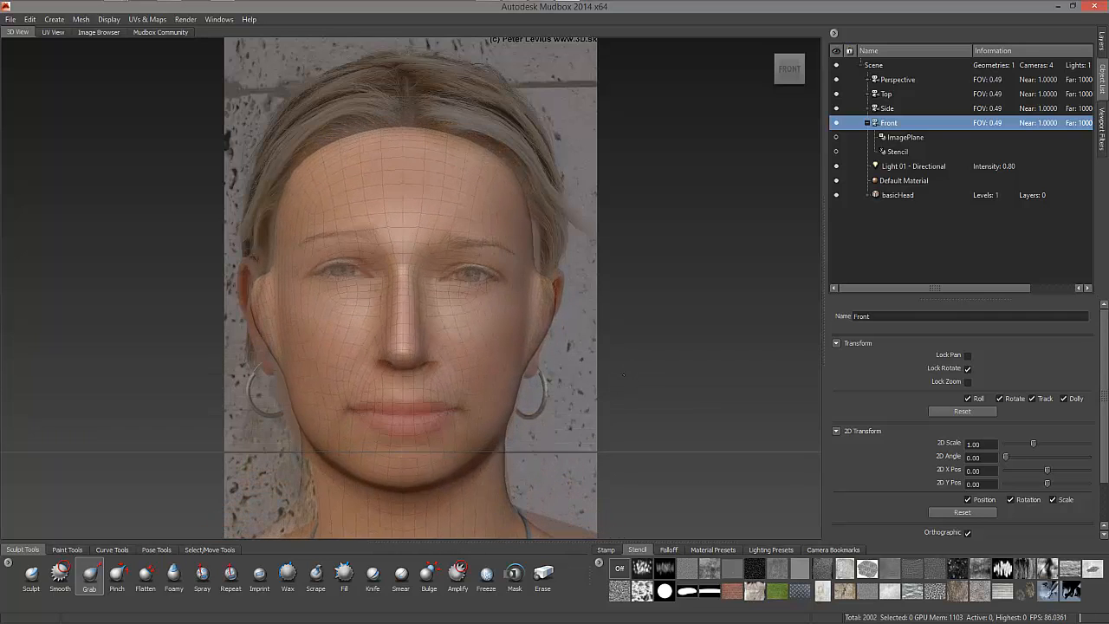
- Fine-tune the head's size and position over the front photo to match the nose, ears and chin
alt+right_drag(575, 365, 595, 359)
alt+middle_drag(596, 358, 602, 353)
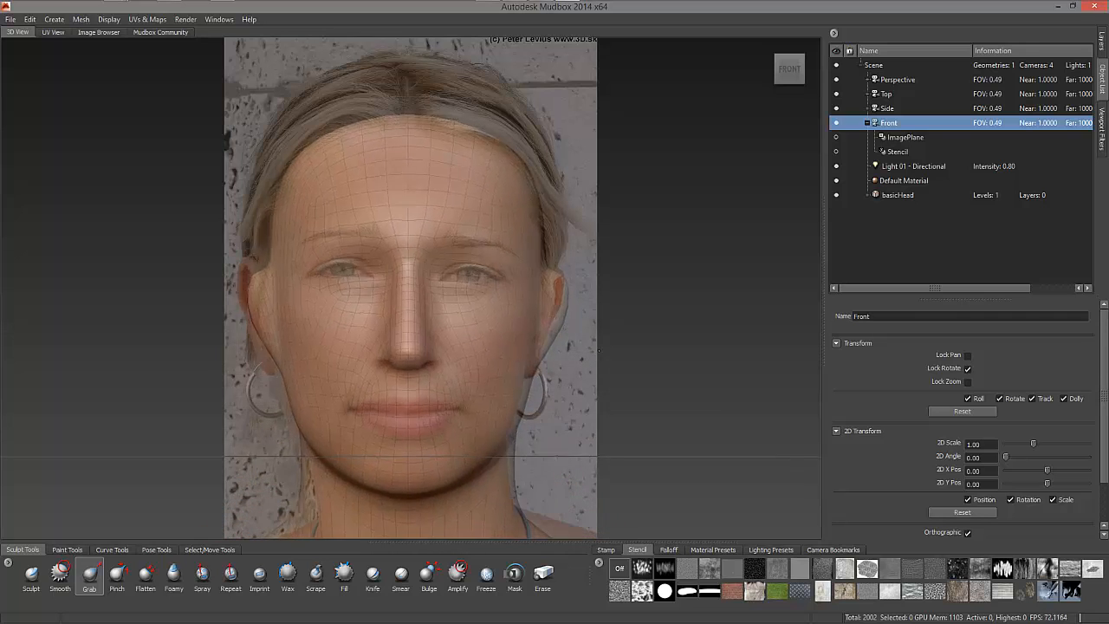
alt+right_drag(602, 353, 563, 356)
alt+middle_drag(563, 357, 558, 353)
alt+right_drag(557, 353, 543, 355)
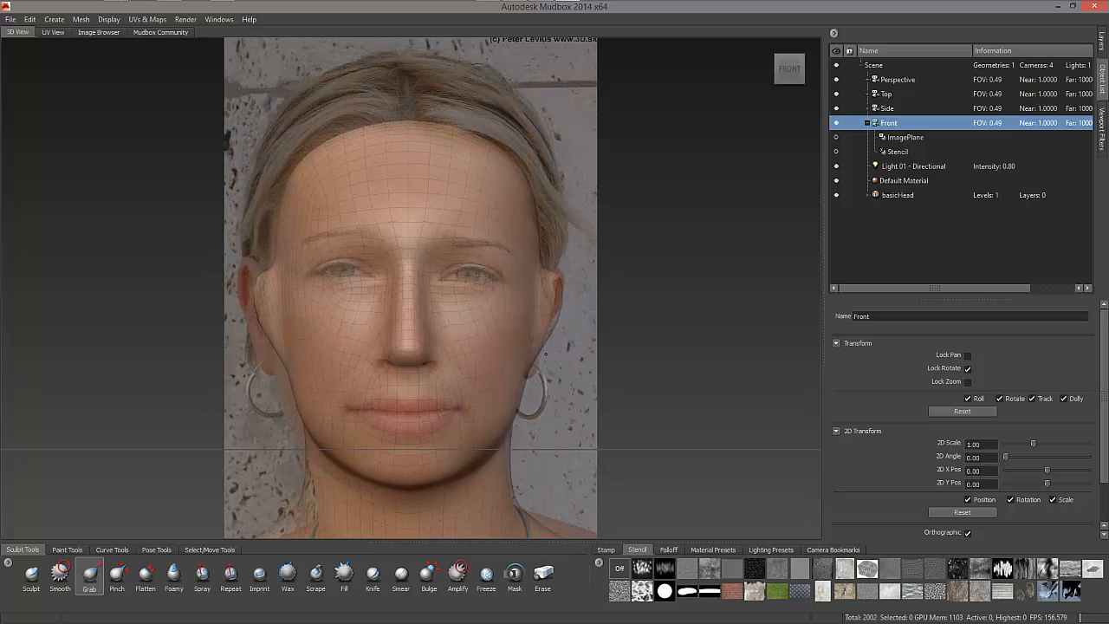
alt+middle_drag(543, 355, 536, 361)
alt+right_drag(536, 362, 542, 354)
alt+middle_drag(542, 354, 543, 349)
alt+right_drag(544, 349, 546, 350)
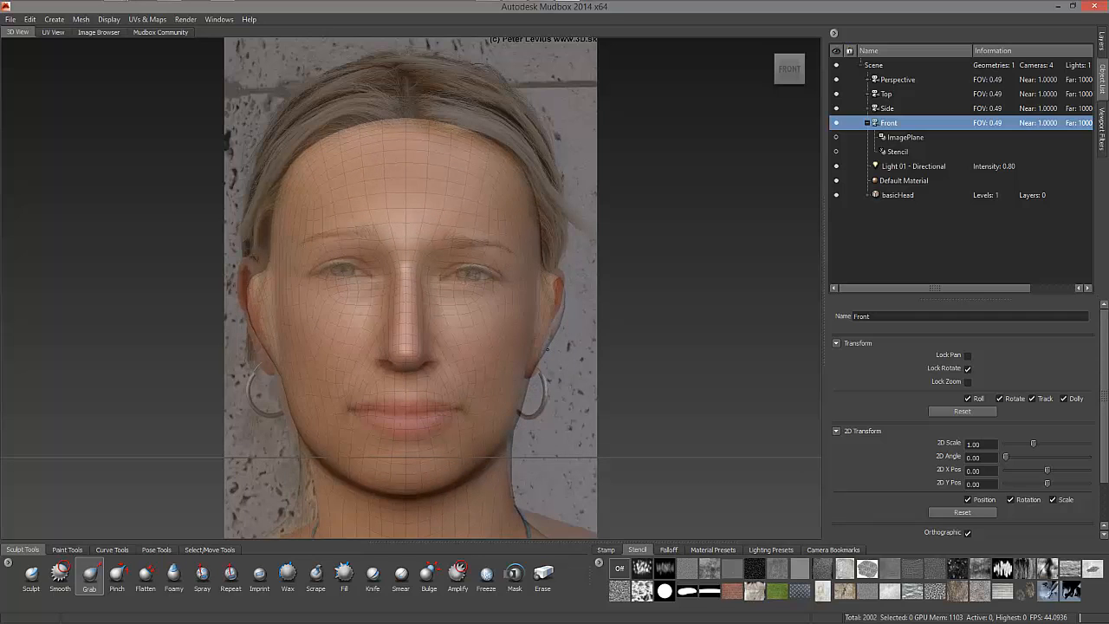
alt+middle_drag(547, 350, 546, 352)
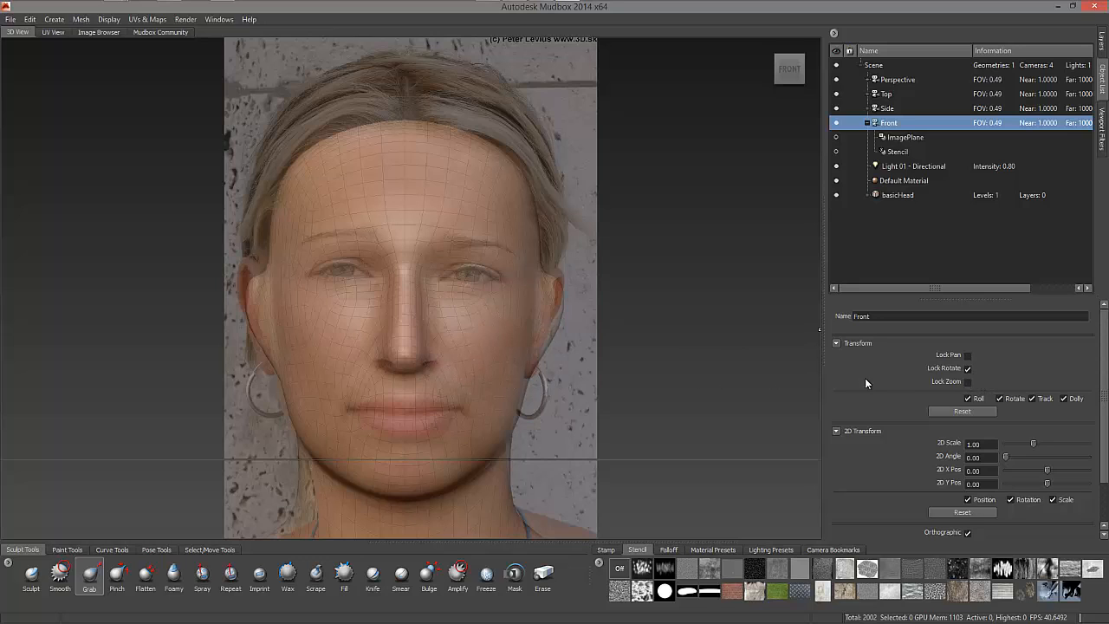
mouse_move(1104, 430)
mouse_down()
mouse_move(1105, 482)
mouse_move(1099, 413)
mouse_up()
mouse_move(459, 336)
alt+right_down()
mouse_move(429, 338)
mouse_move(446, 343)
alt+right_up()
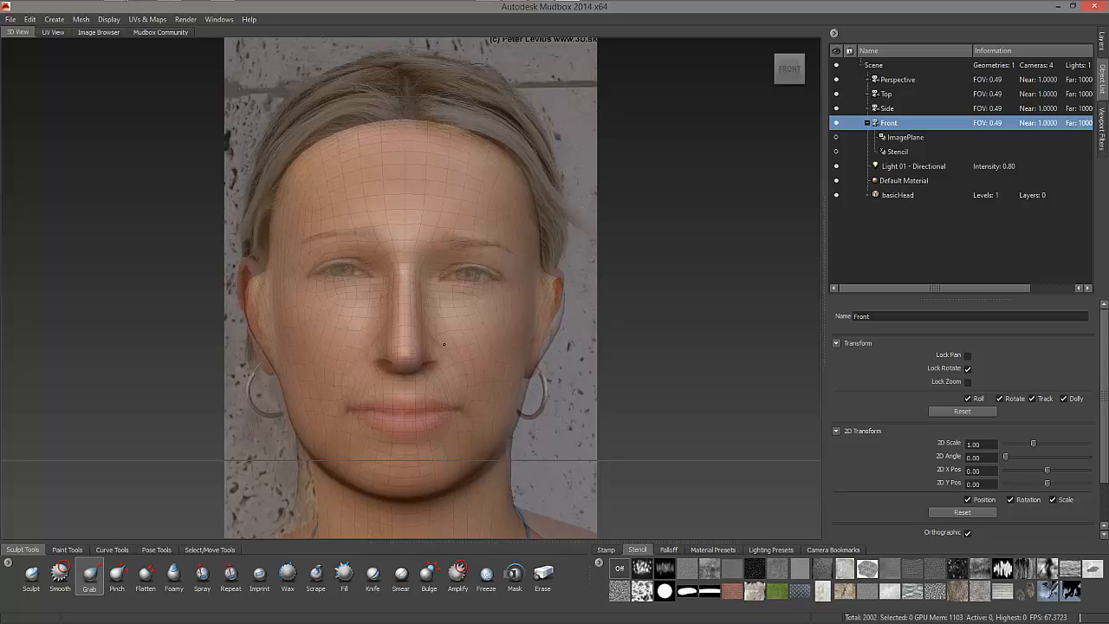
- Lock the Front camera's zoom, nudge the head into its final position over the photo, and lock the pan
click(968, 355)
click(967, 382)
click(968, 355)
alt+middle_drag(471, 321, 427, 356)
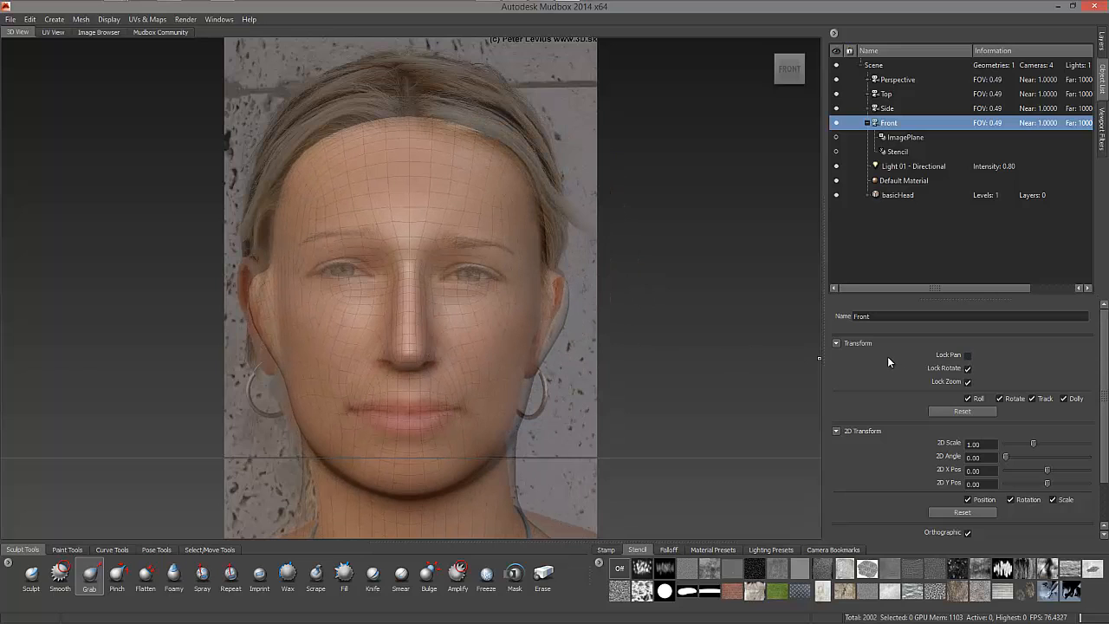
click(967, 355)
alt+middle_drag(632, 353, 627, 349)
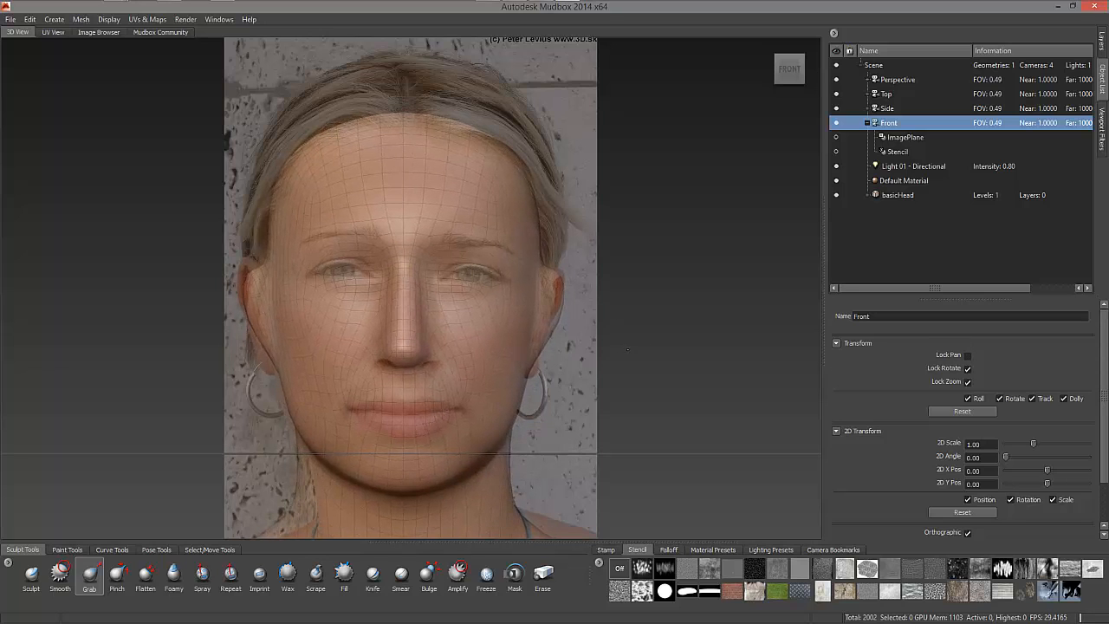
click(968, 355)
- Look through the Side camera
click(887, 109)
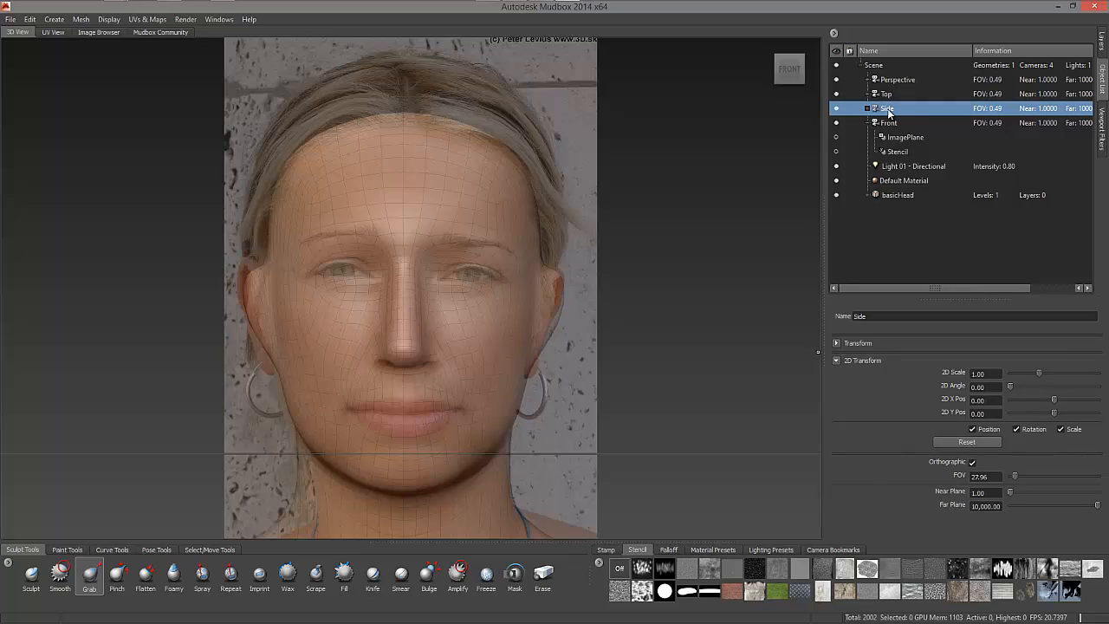
right_click(887, 111)
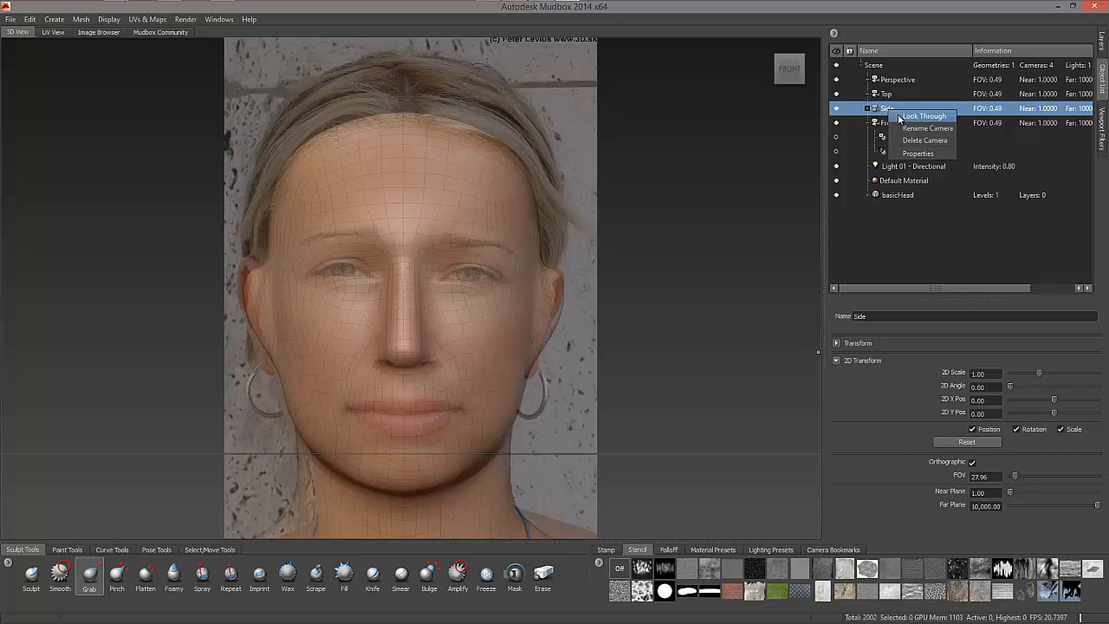
click(897, 118)
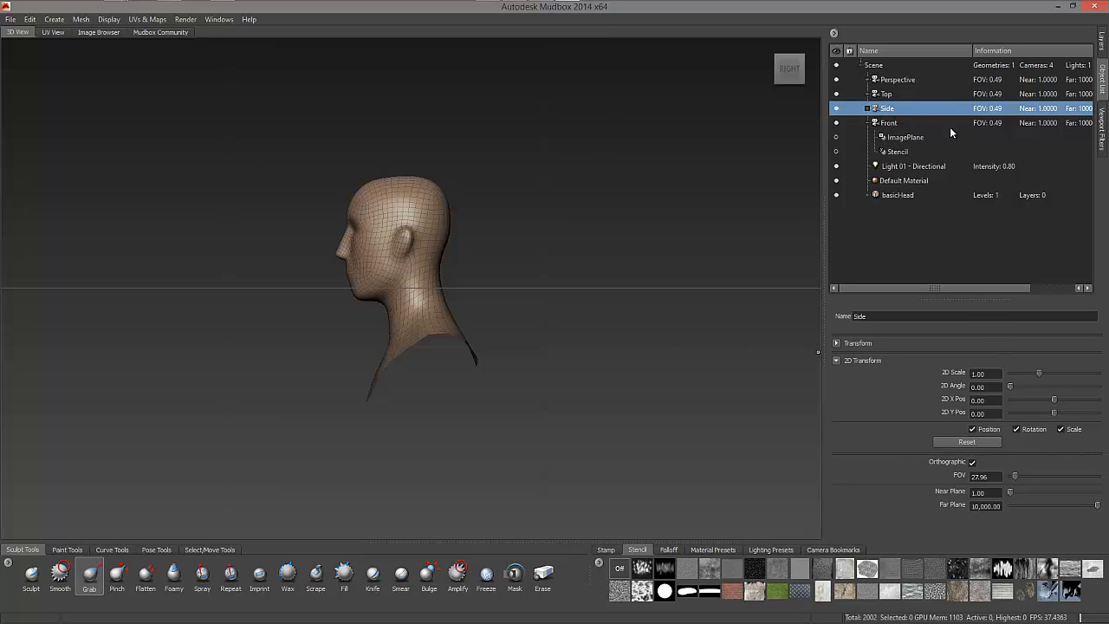
- Import the side photo Full_Figure4_125.JPG into the Side camera's image plane
click(867, 108)
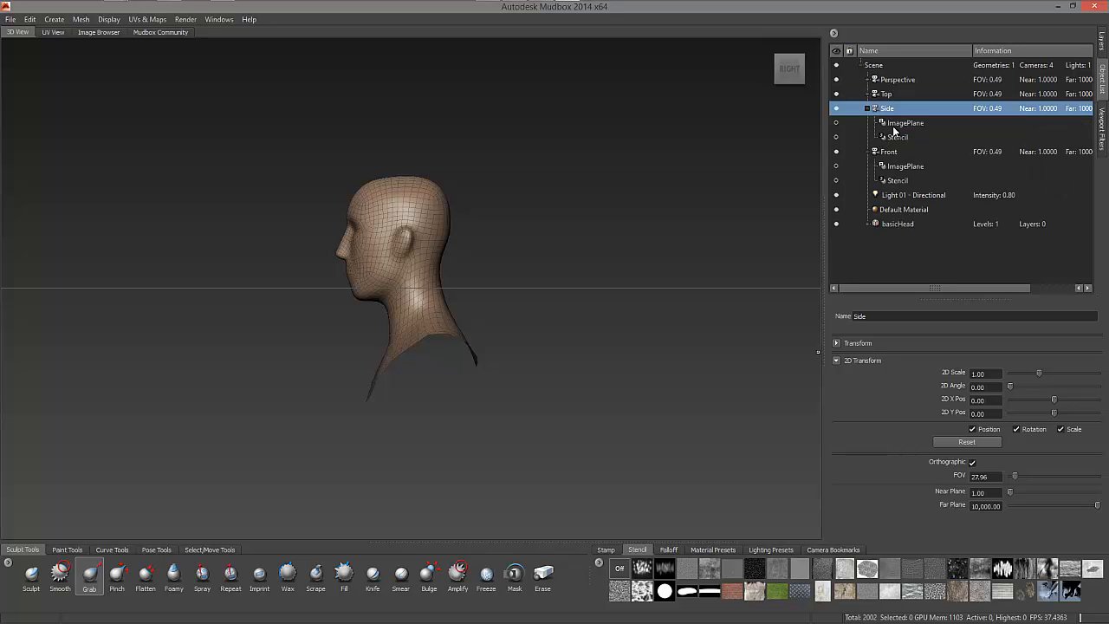
click(900, 123)
click(967, 400)
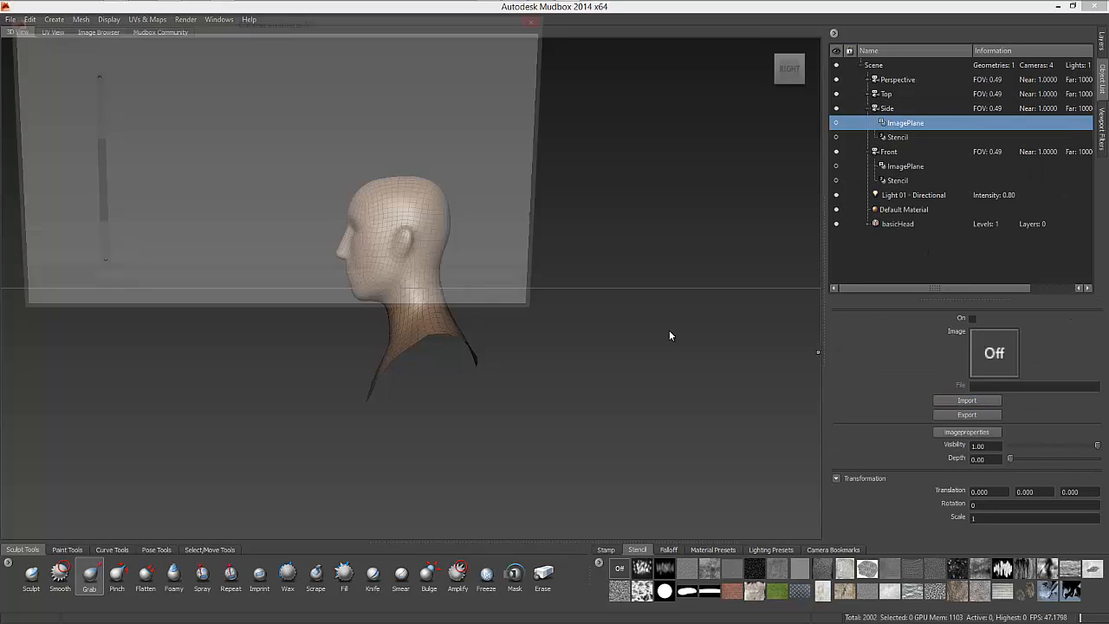
double_click(268, 116)
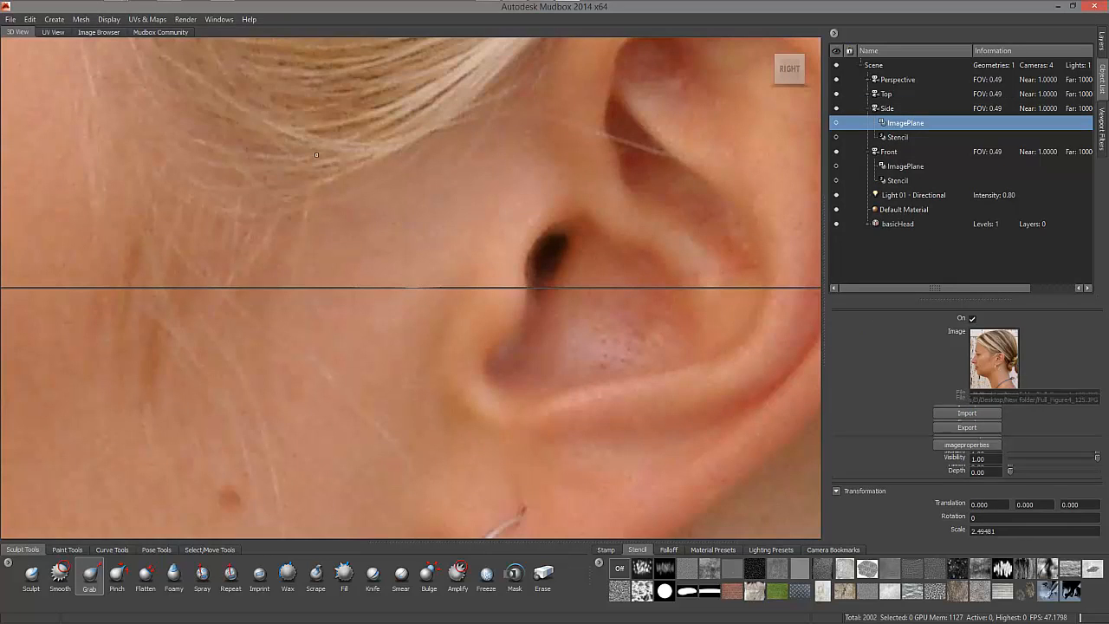
- Set the side image plane's scale to 0.5
click(1044, 531)
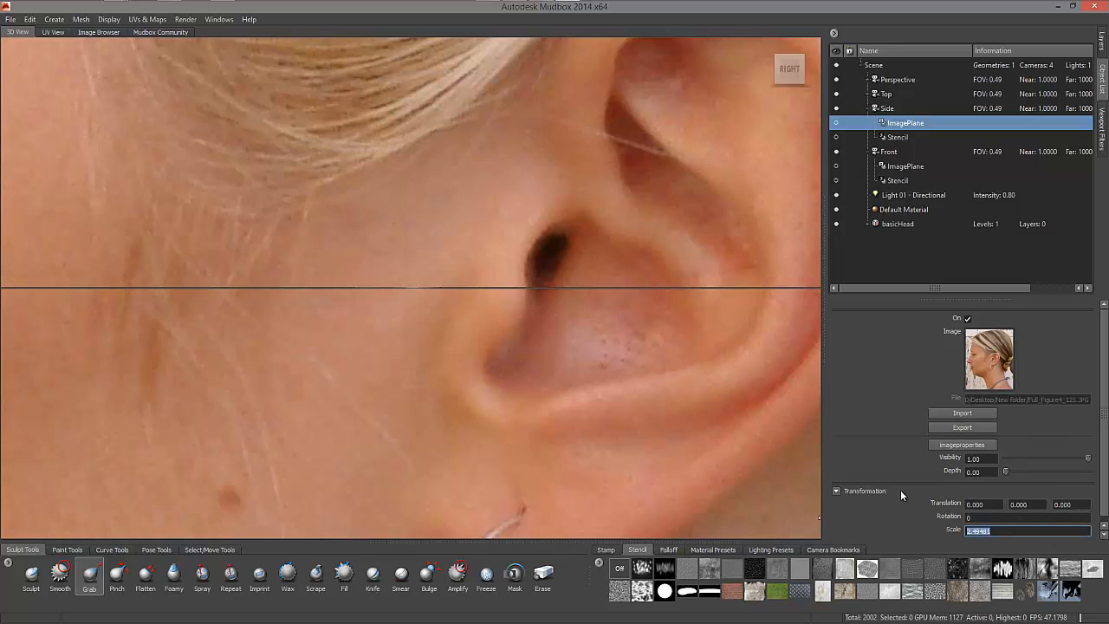
text(0.5)
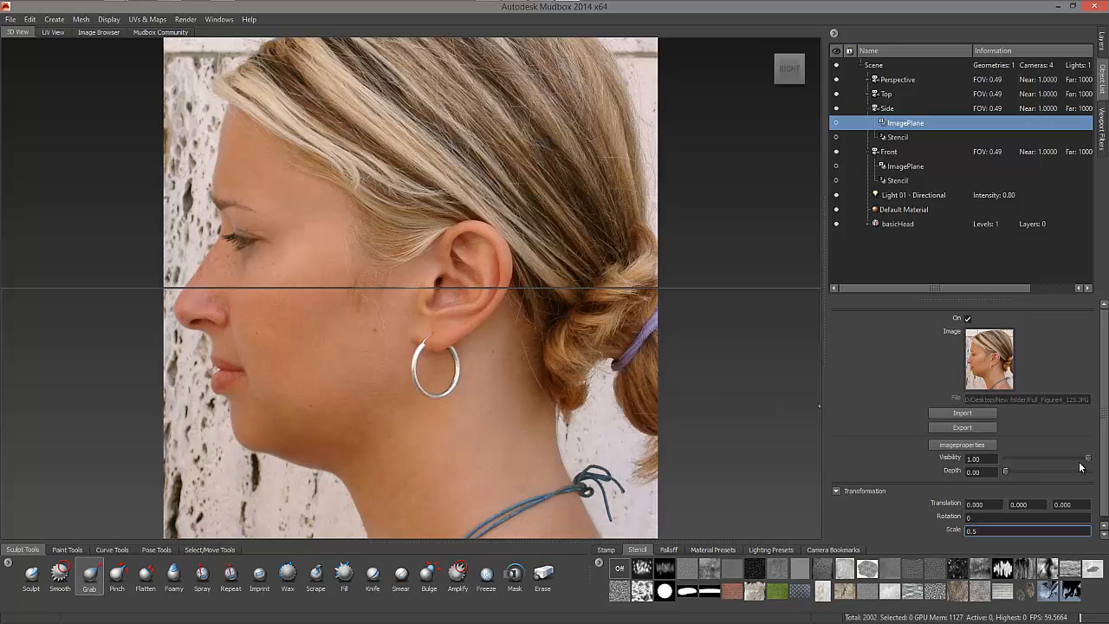
- Set the side image plane's visibility to 0.20 and frame the Side camera so the head's profile lines up with the photo
drag(1087, 458, 1020, 462)
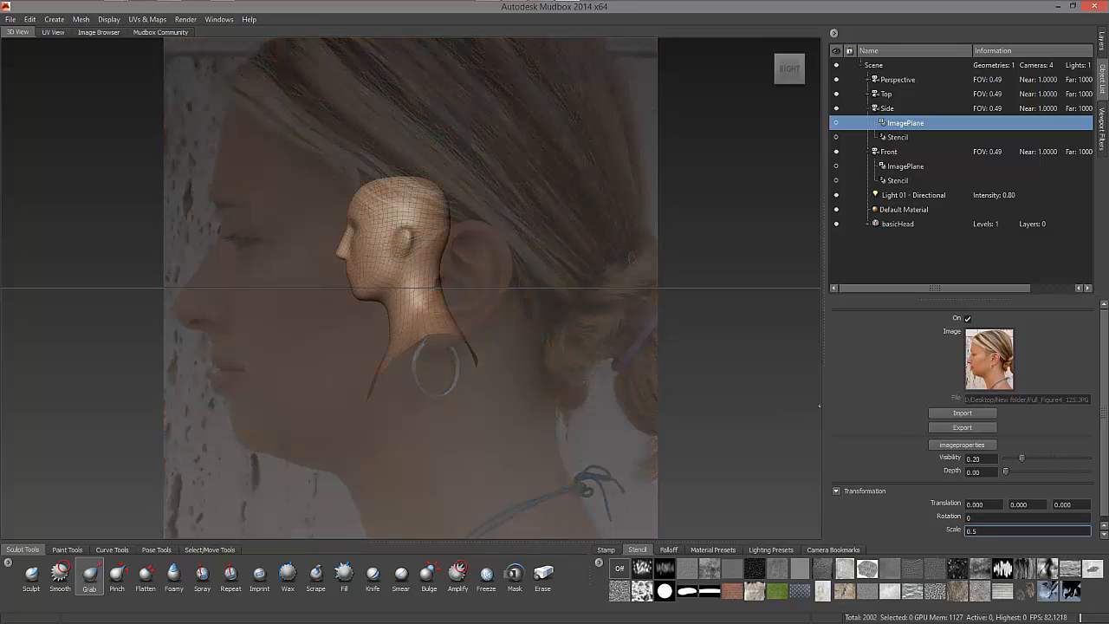
alt+right_drag(399, 323, 635, 292)
alt+middle_drag(636, 292, 640, 385)
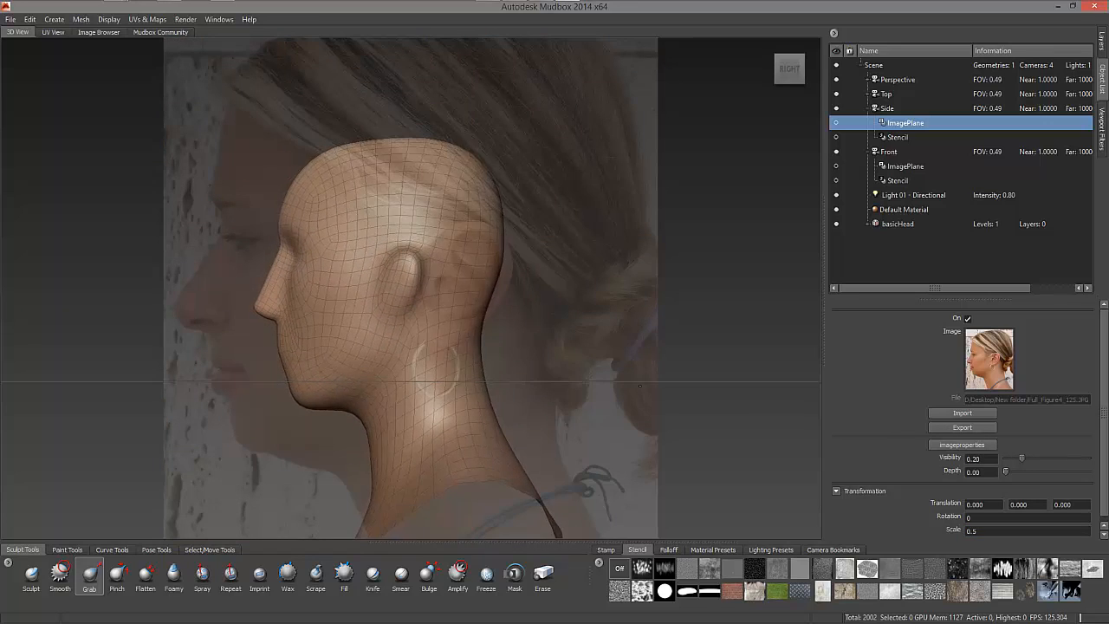
alt+right_drag(640, 386, 652, 378)
mouse_move(617, 365)
alt+middle_down()
mouse_move(620, 351)
mouse_move(613, 358)
alt+middle_up()
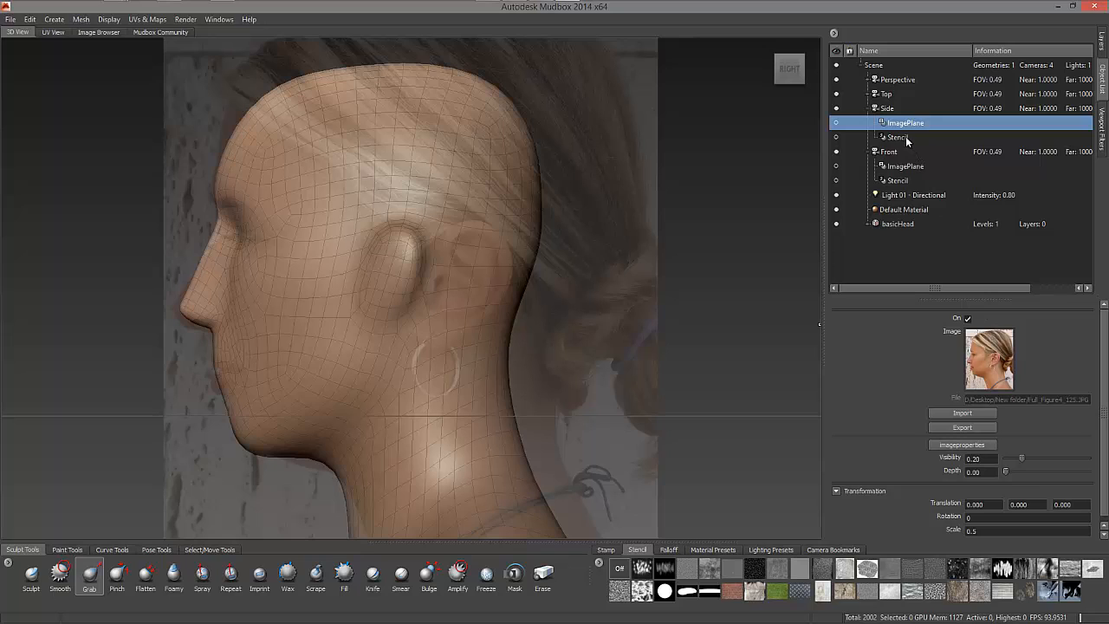
- Lock the Side camera's pan and zoom in its transform settings
click(895, 109)
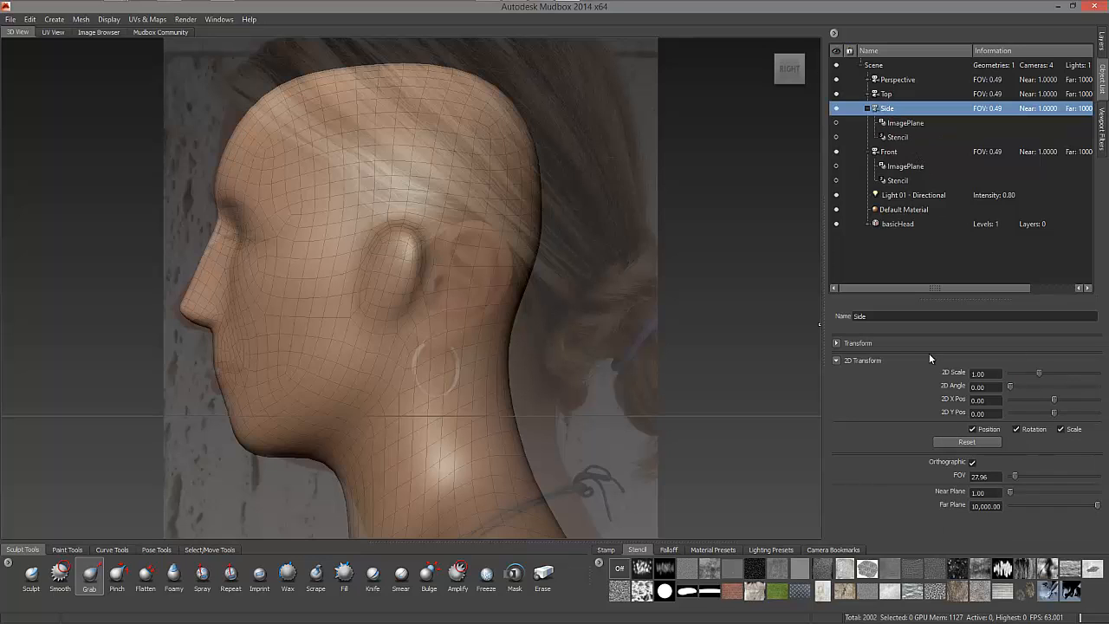
click(838, 342)
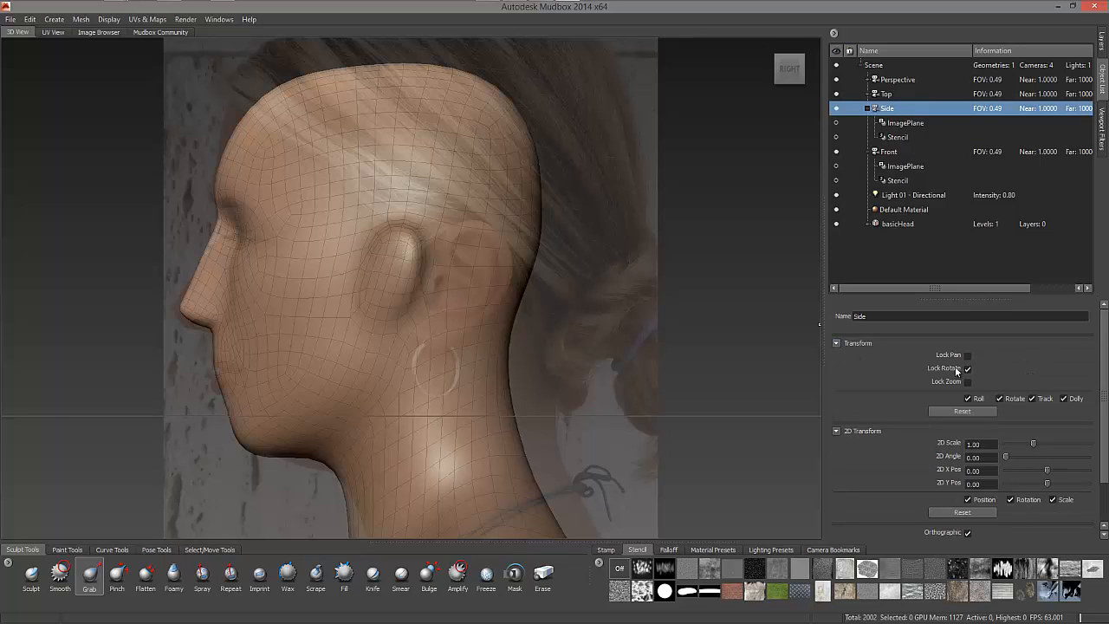
click(968, 354)
click(967, 367)
click(968, 381)
- Look through the Front camera to check its alignment, and return to the Side camera
click(892, 154)
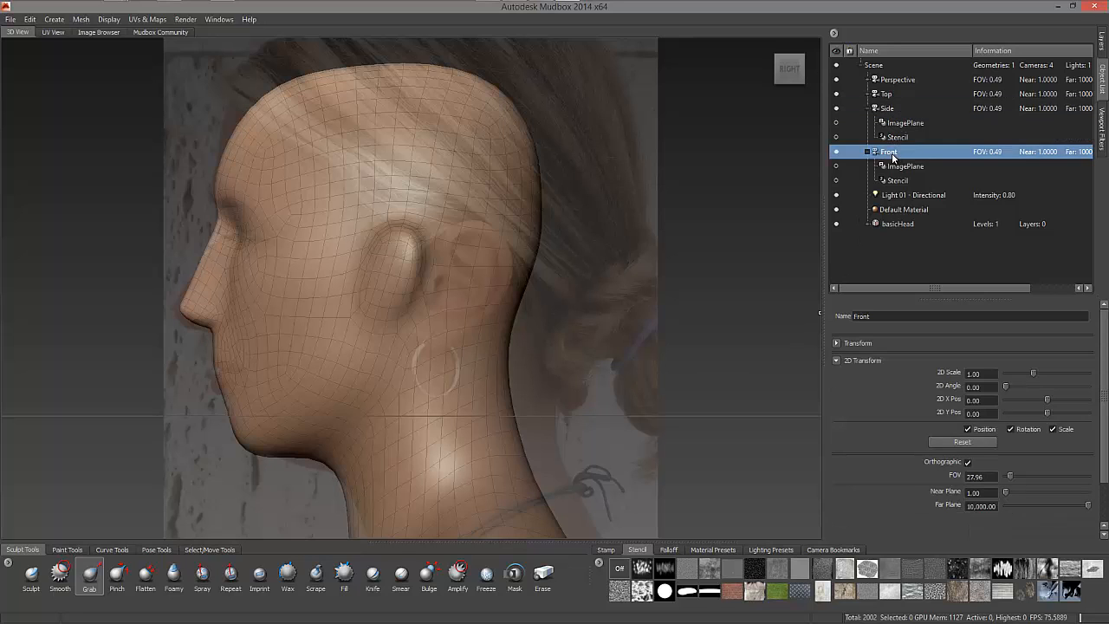
right_click(894, 154)
click(914, 160)
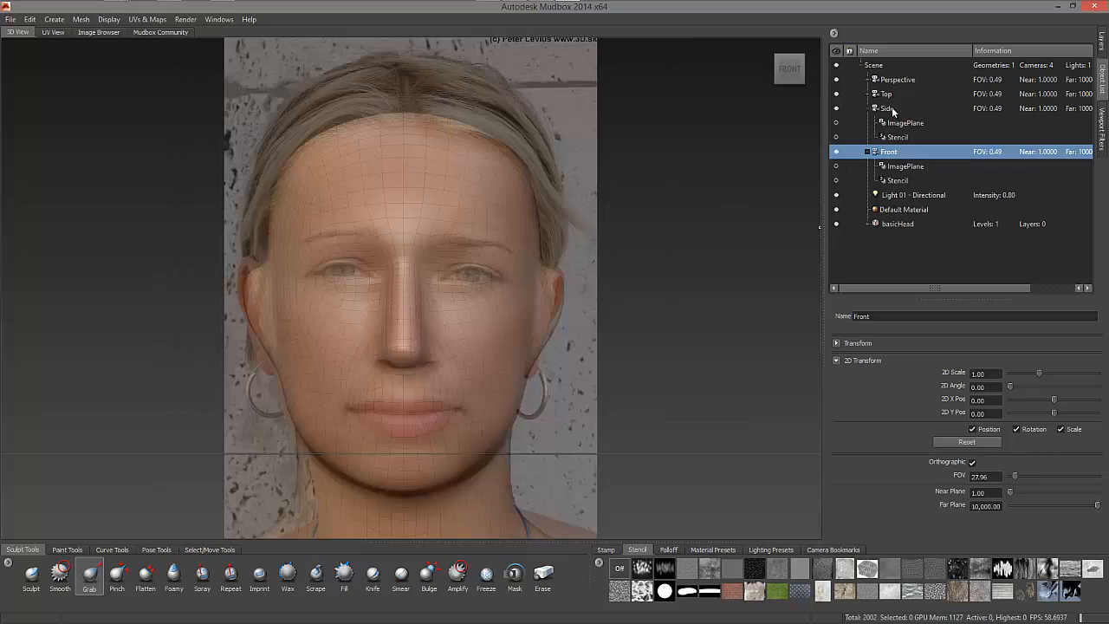
click(890, 108)
right_click(893, 110)
click(902, 118)
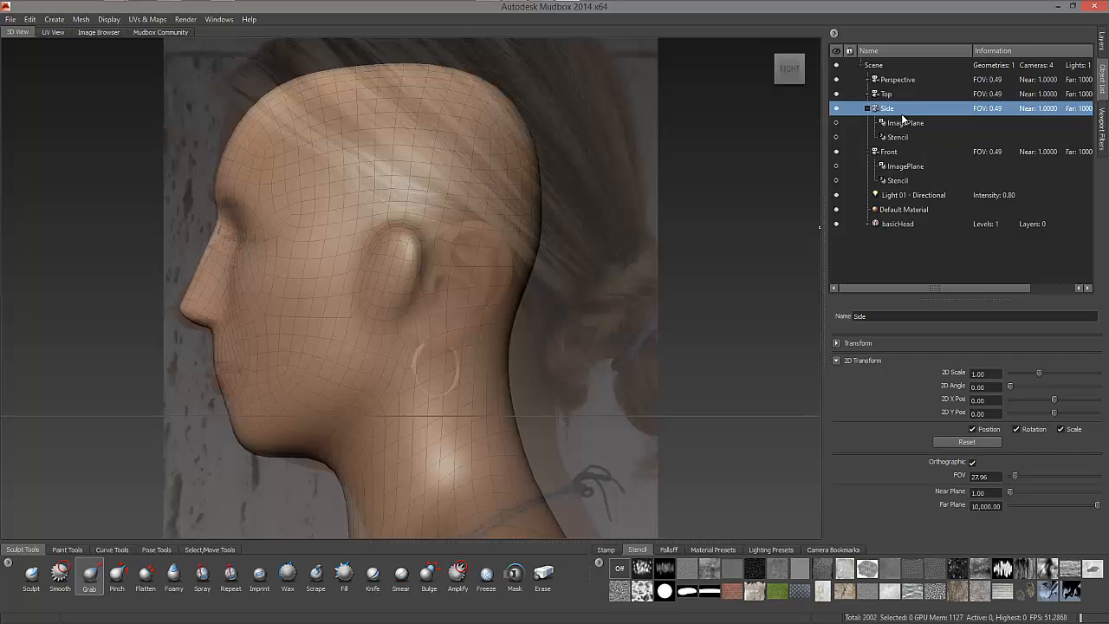
- Use Switch View in the viewport to go to the front view and back to the side view
right_click(659, 307)
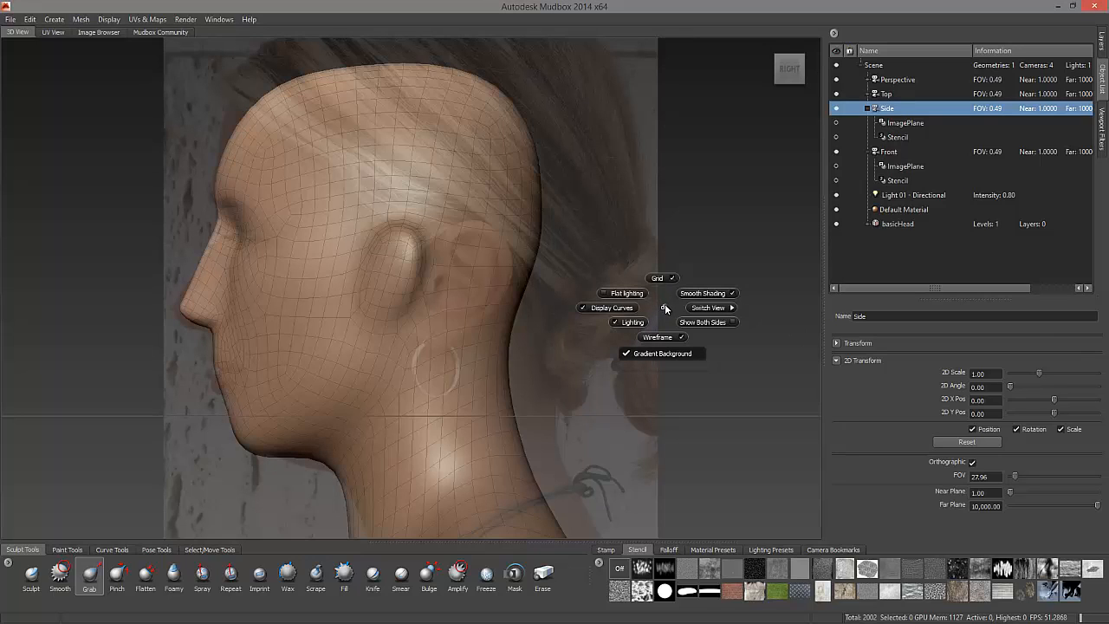
click(698, 305)
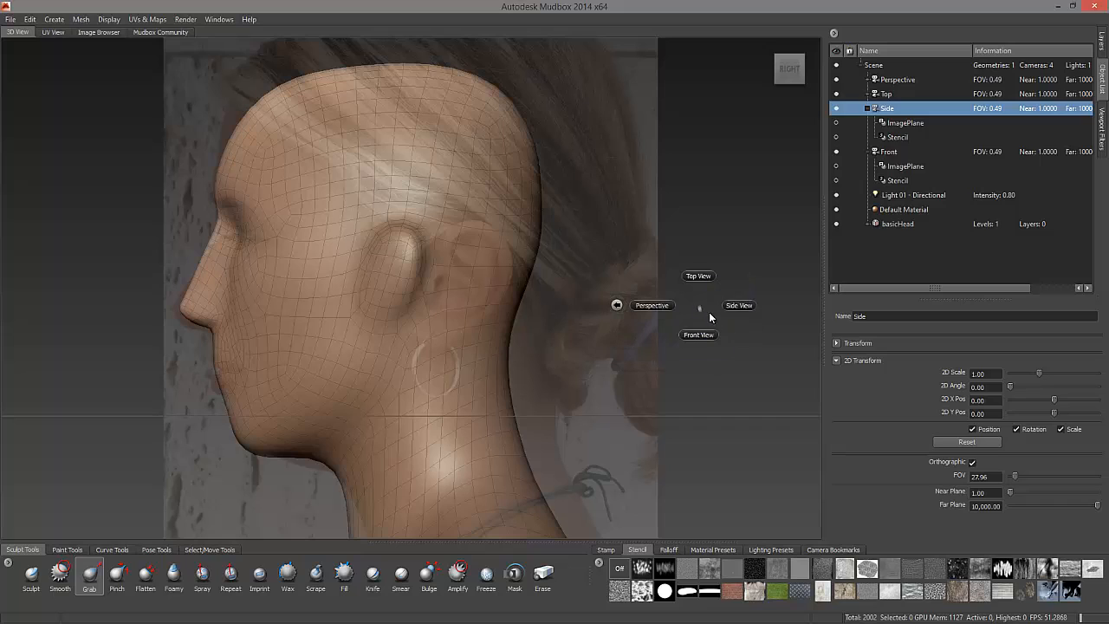
click(616, 306)
right_click(601, 297)
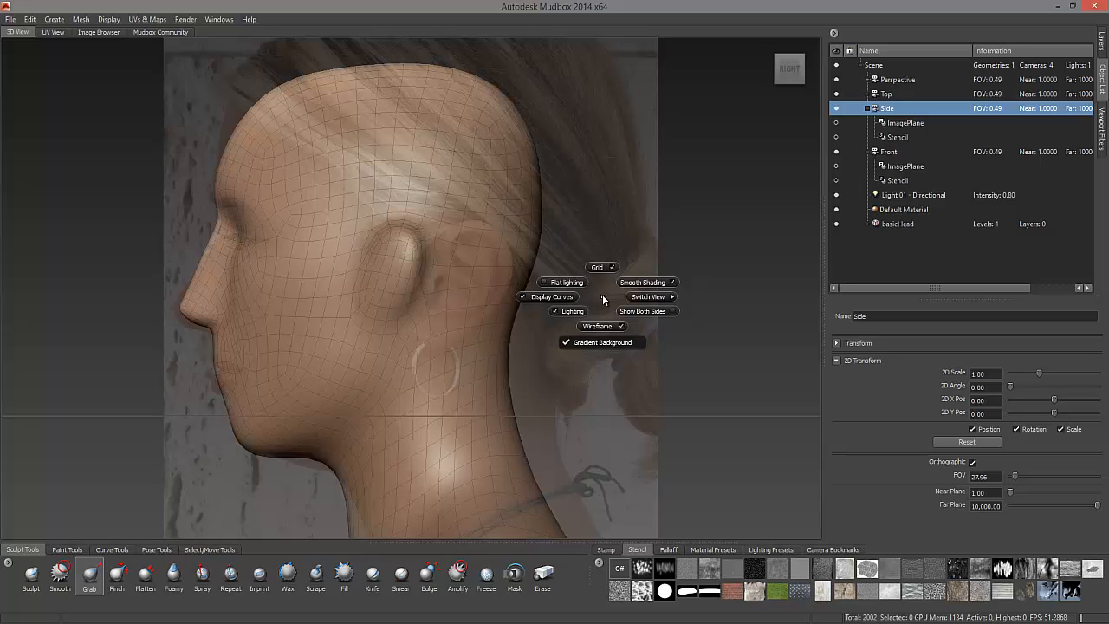
click(643, 296)
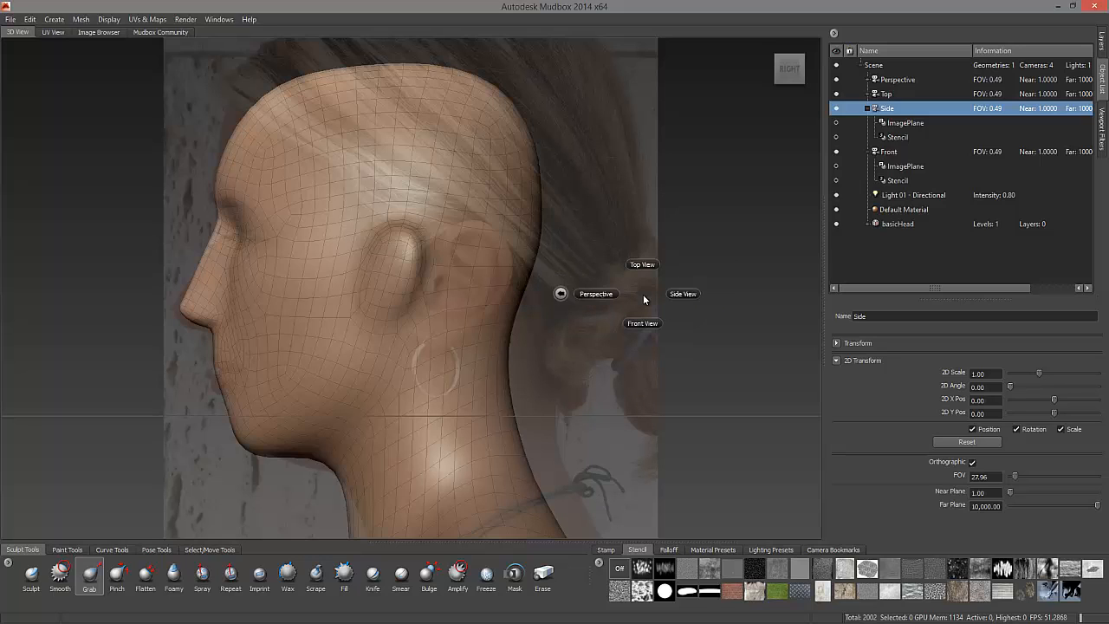
click(642, 320)
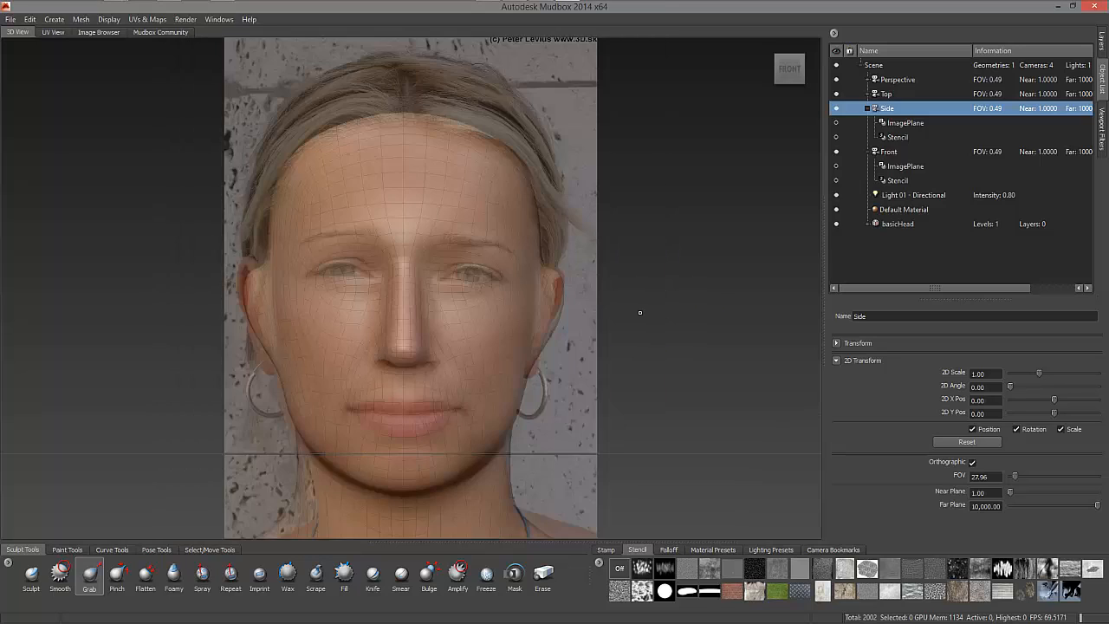
right_click(633, 305)
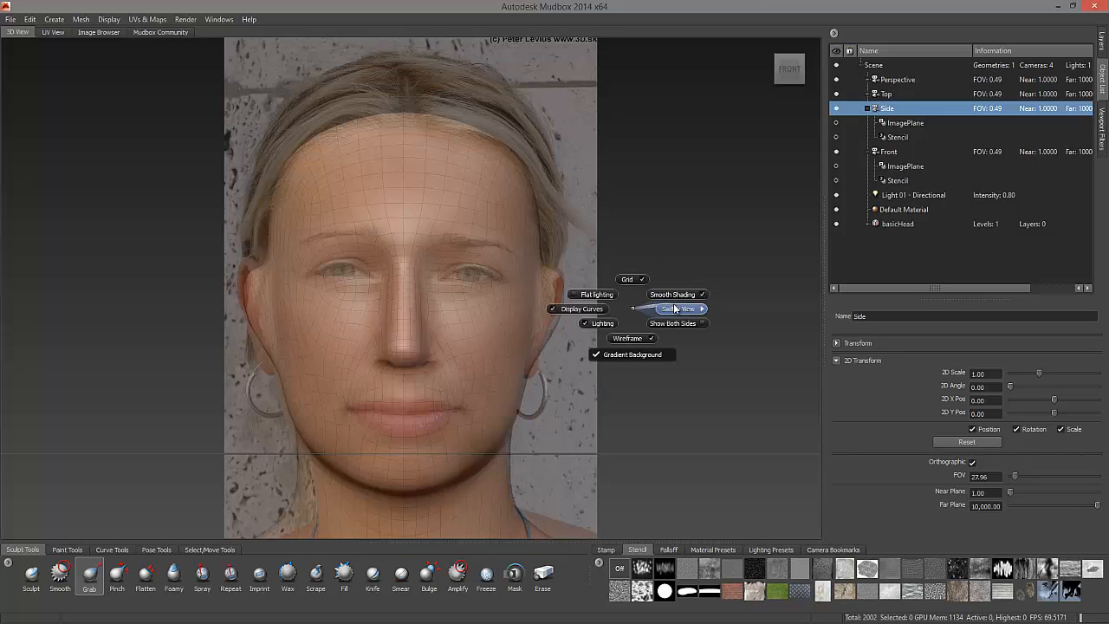
click(673, 303)
click(740, 300)
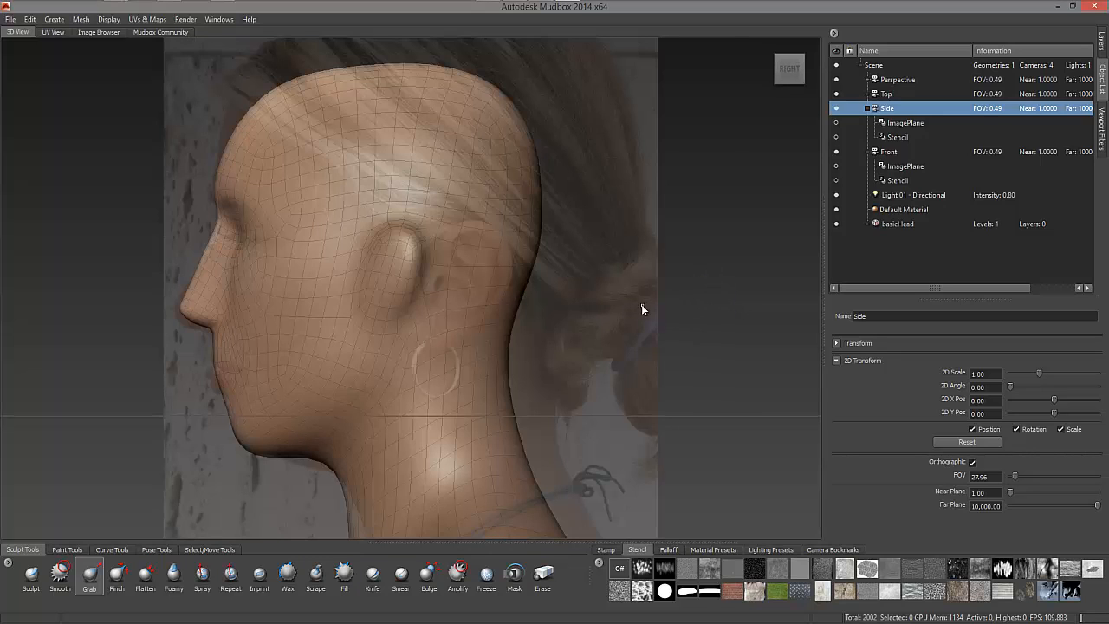
right_click(644, 305)
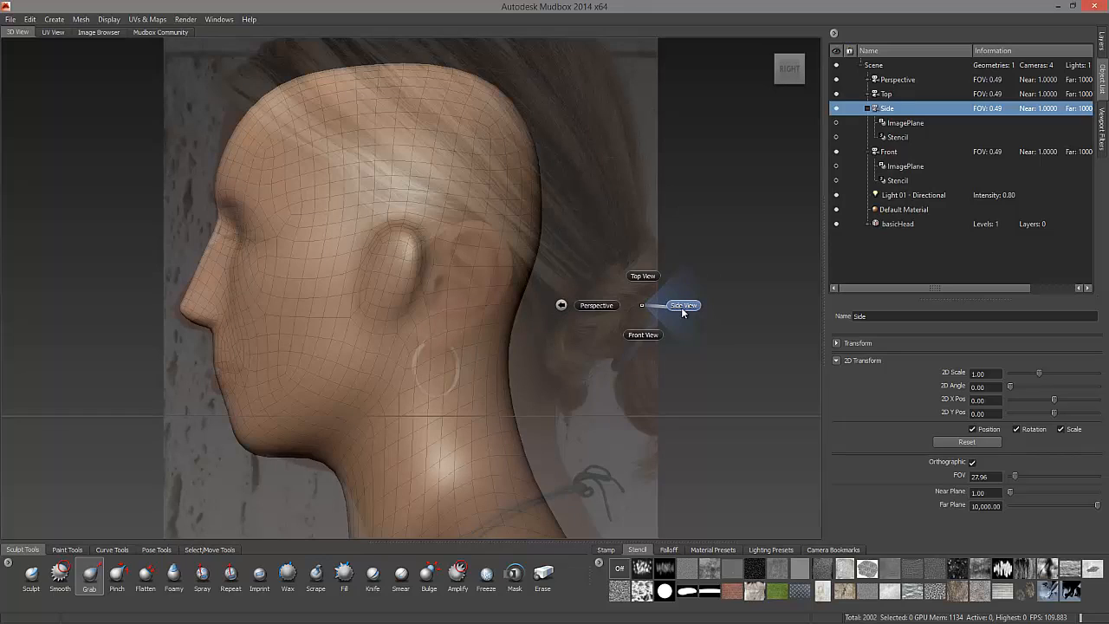
click(644, 305)
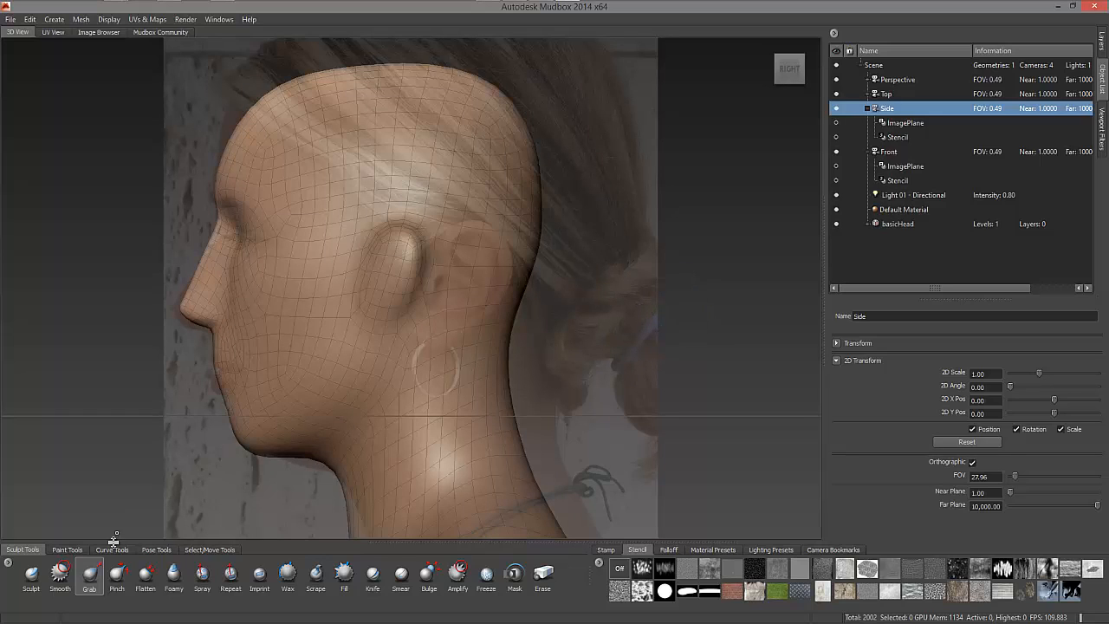
- Configure the Grab tool with Mirror set to X and the third falloff preset in the second row
click(99, 578)
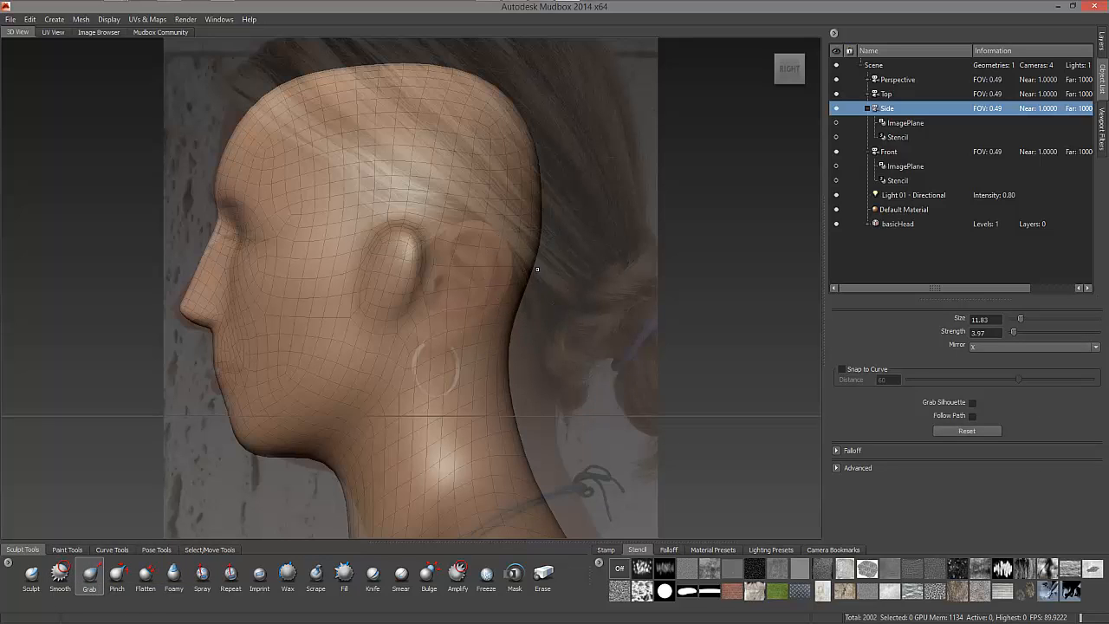
click(993, 347)
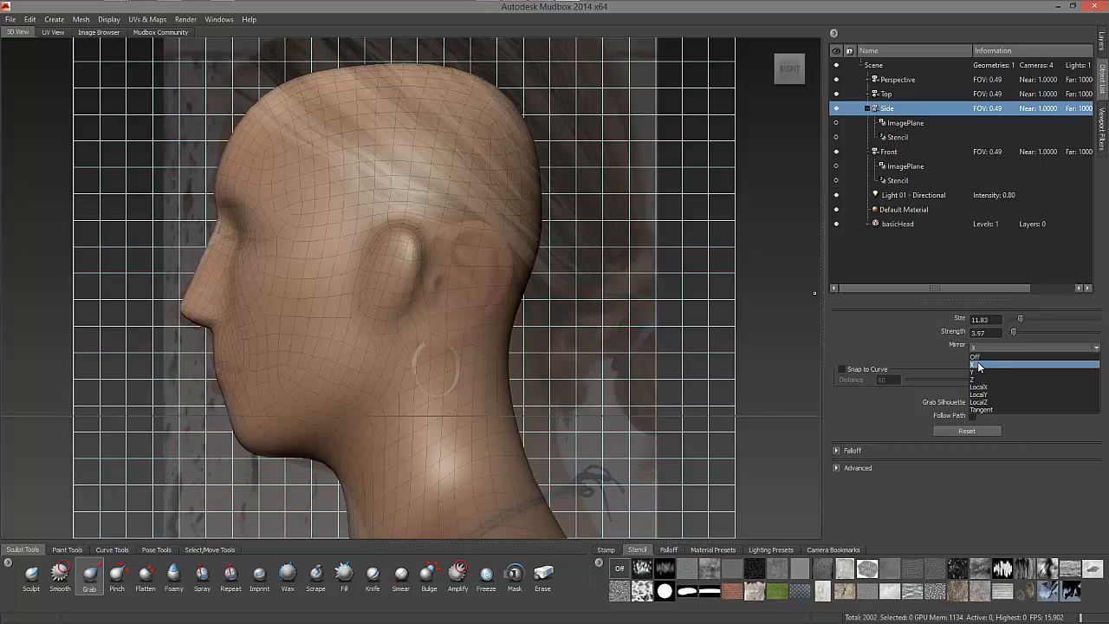
click(976, 364)
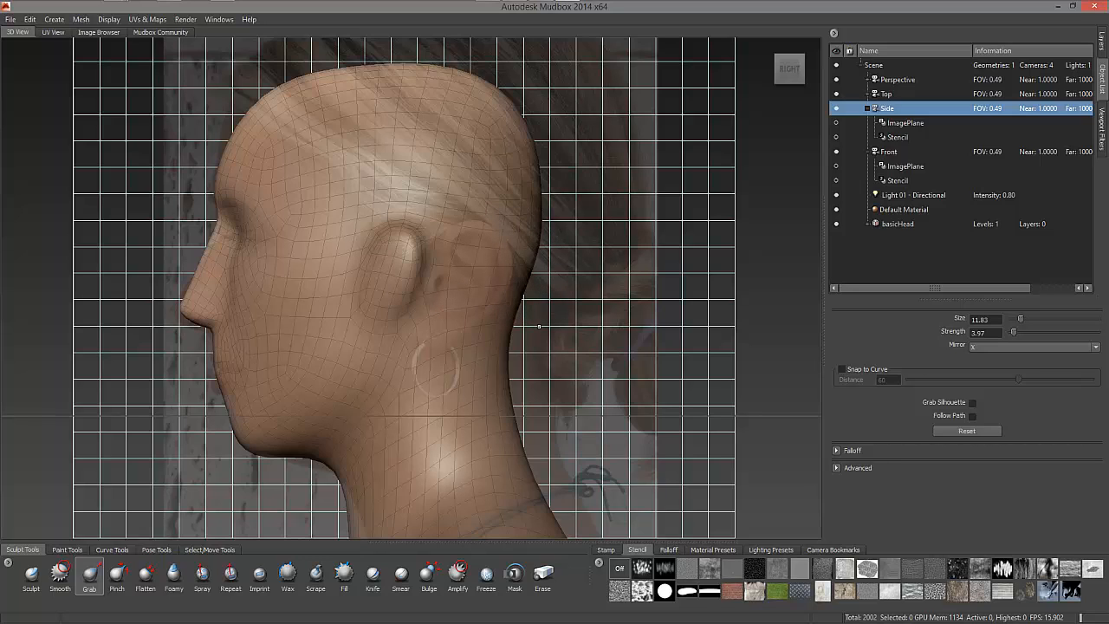
click(668, 549)
click(663, 592)
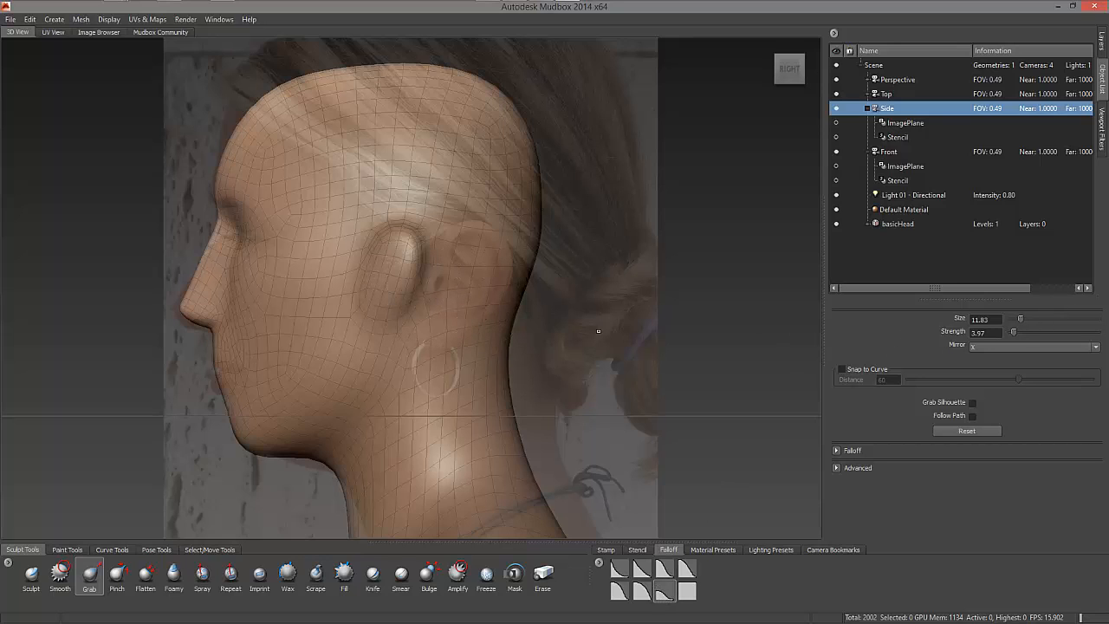
- Set the Grab brush size to about 31.5 and its strength to about 60.6
key(space)
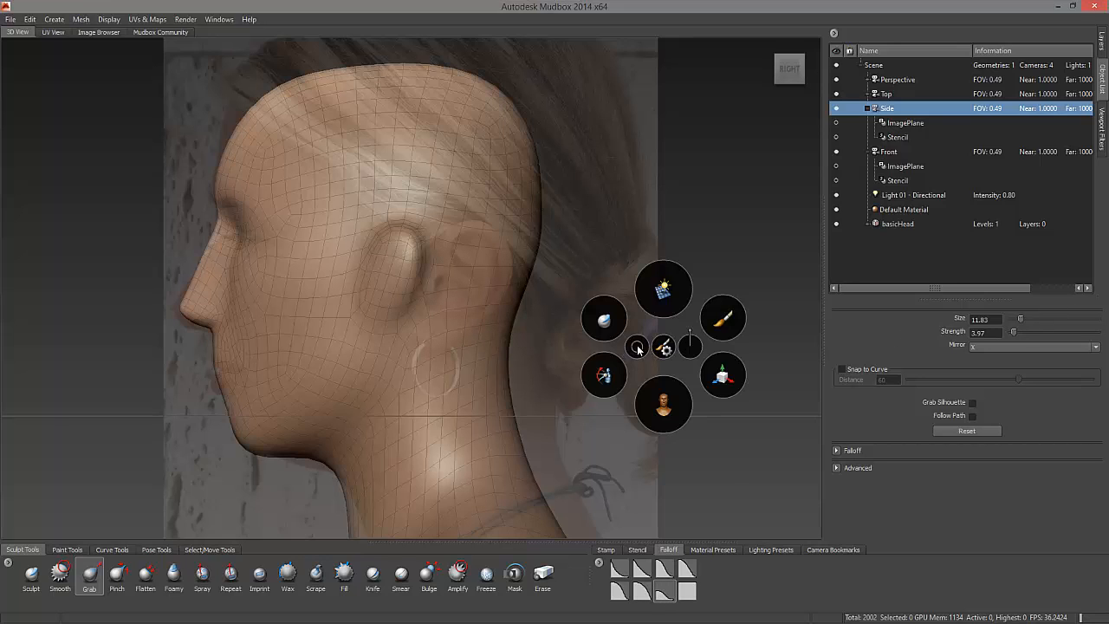
drag(637, 347, 642, 344)
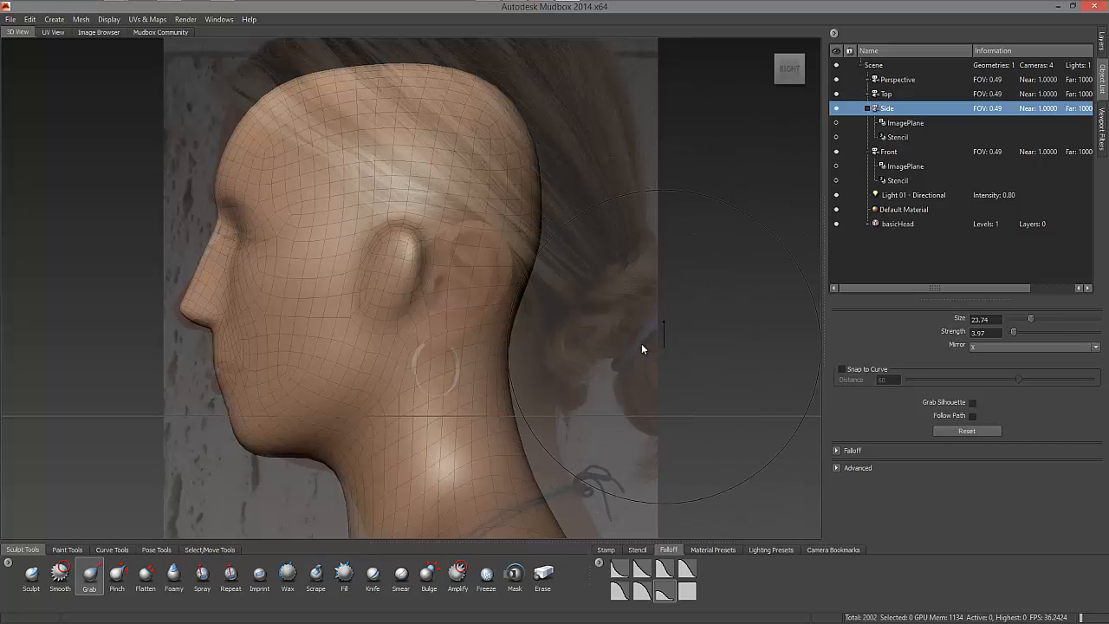
key(space)
key(space)
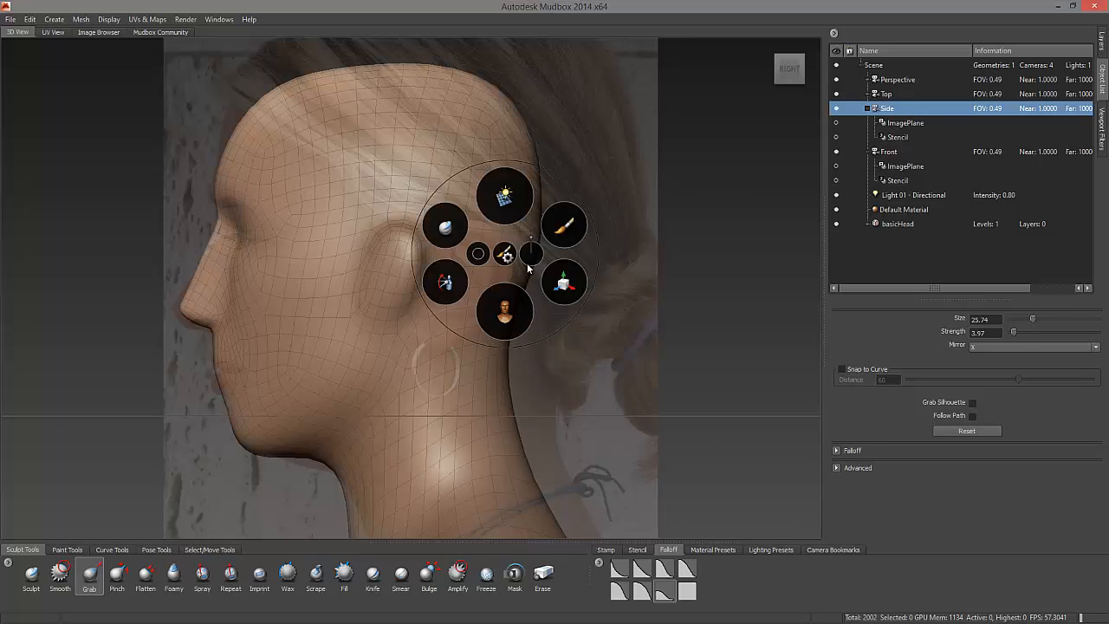
drag(478, 255, 506, 257)
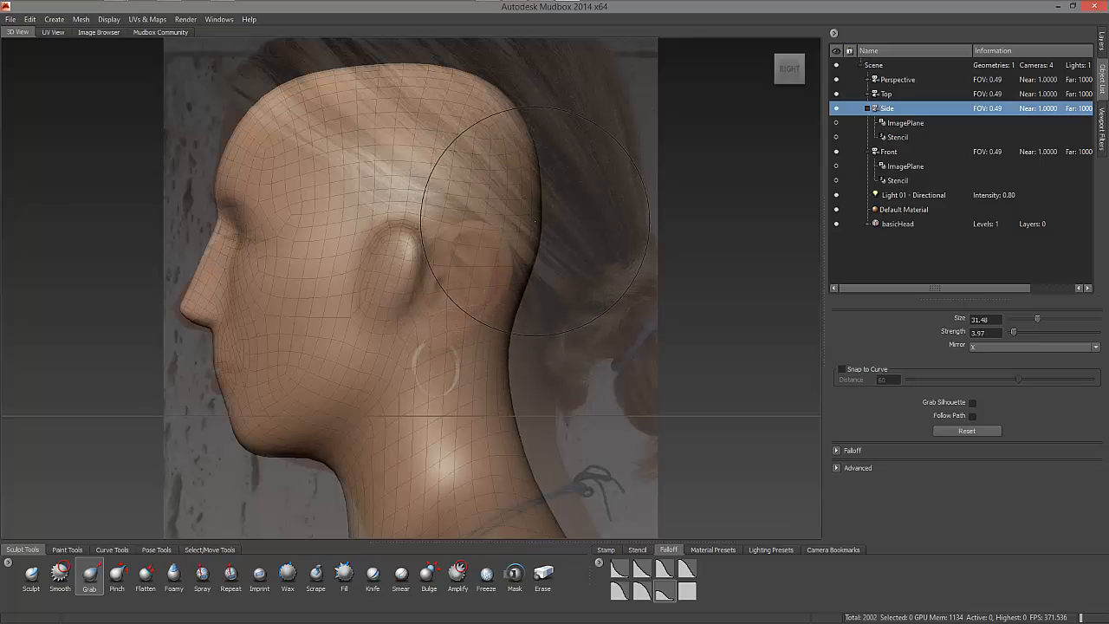
key(space)
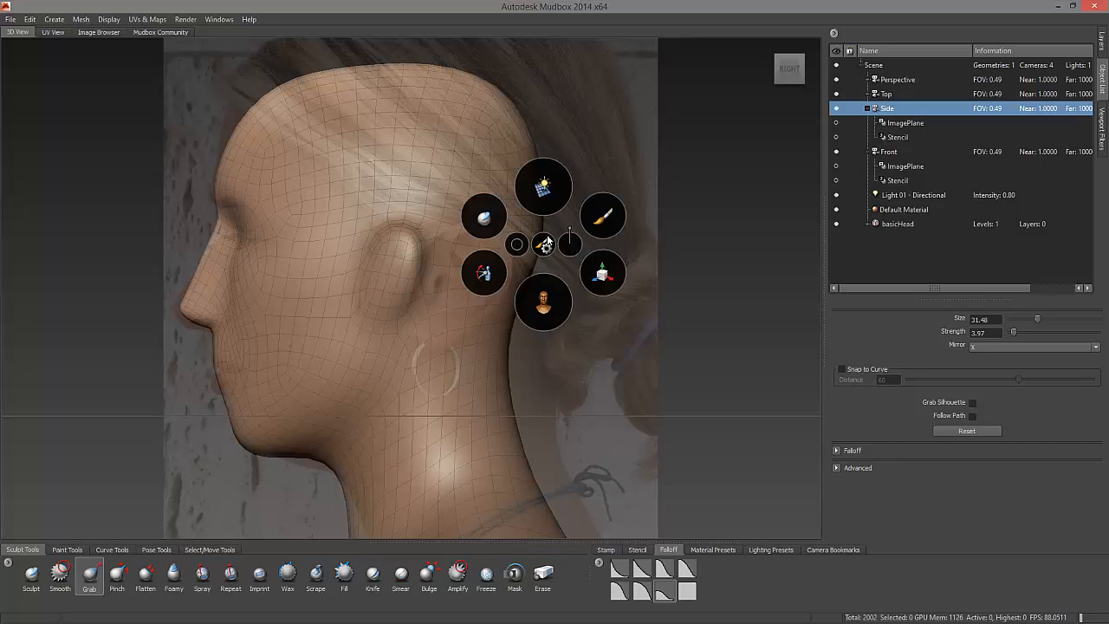
mouse_move(570, 242)
mouse_down()
mouse_move(572, 193)
mouse_move(572, 217)
mouse_up()
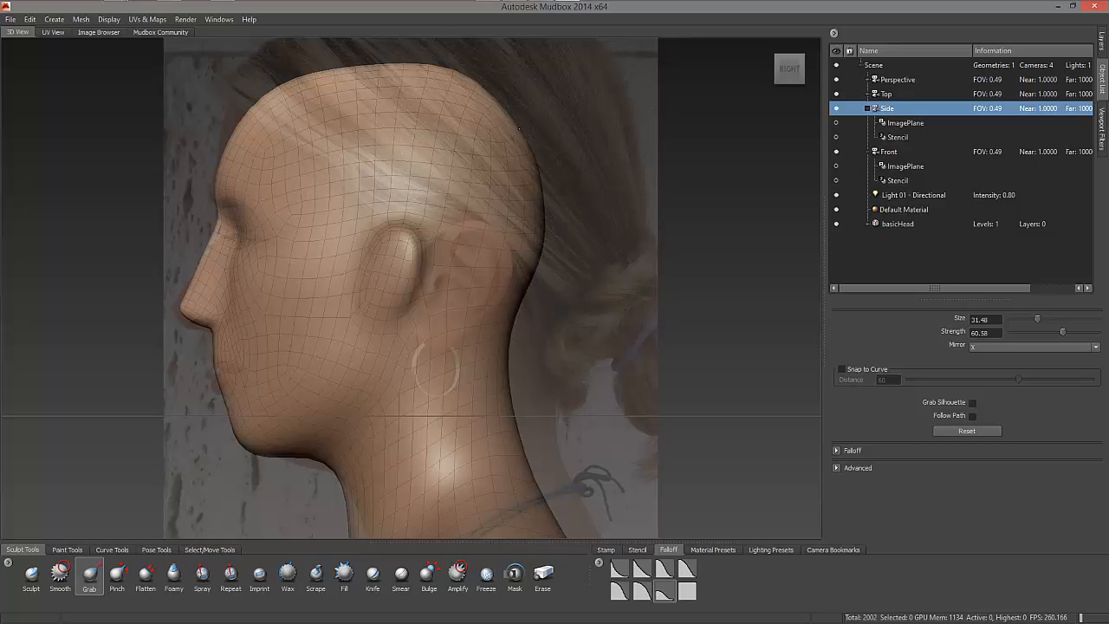
- Grab the back of the neck and pull it outward toward the neck outline in the side photo
drag(505, 342, 526, 352)
drag(517, 436, 535, 439)
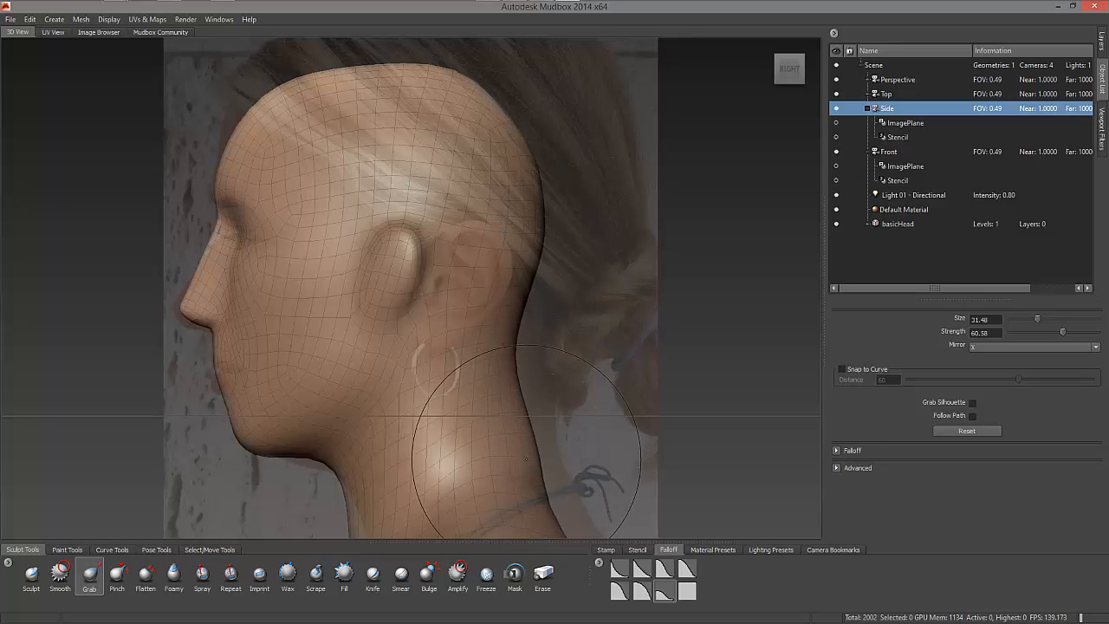
drag(548, 501, 561, 521)
drag(559, 527, 565, 528)
mouse_move(545, 469)
mouse_down()
mouse_move(536, 462)
mouse_move(582, 452)
mouse_move(569, 441)
mouse_up()
- Enlarge the Grab brush to about 49.7 and pull the nape and back of the skull outward, up to the crown
right_click(545, 465)
key(b)
drag(524, 342, 556, 339)
drag(546, 258, 564, 256)
drag(540, 199, 551, 198)
drag(535, 142, 547, 135)
drag(507, 101, 511, 96)
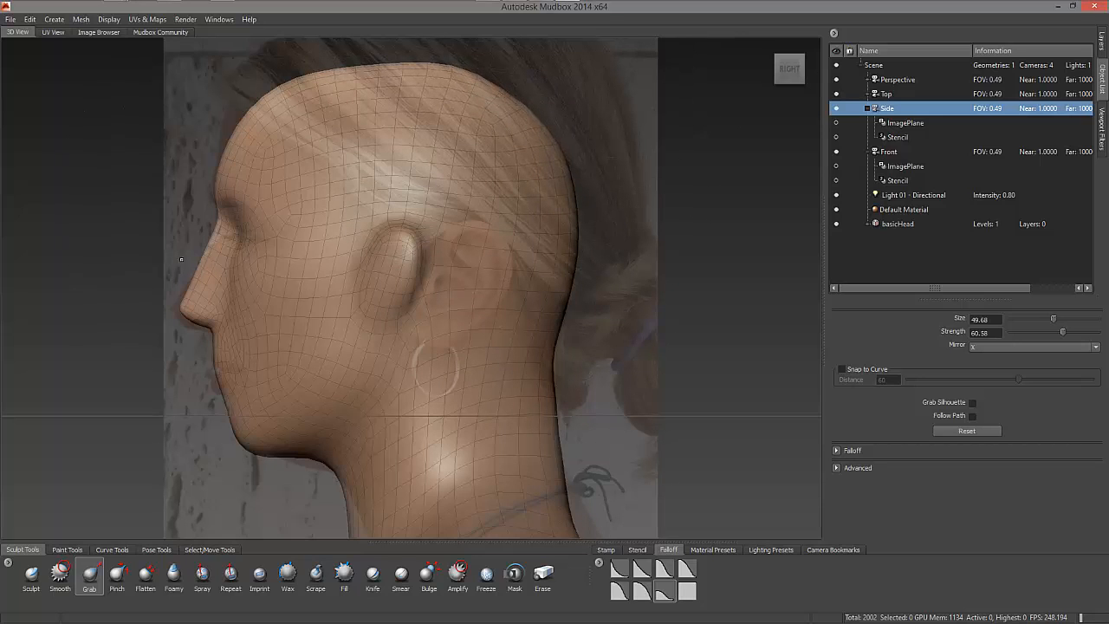
- Pull the nose tip forward, and fit the throat and chin to the photo's profile with a brush size of about 29.7
drag(188, 313, 176, 310)
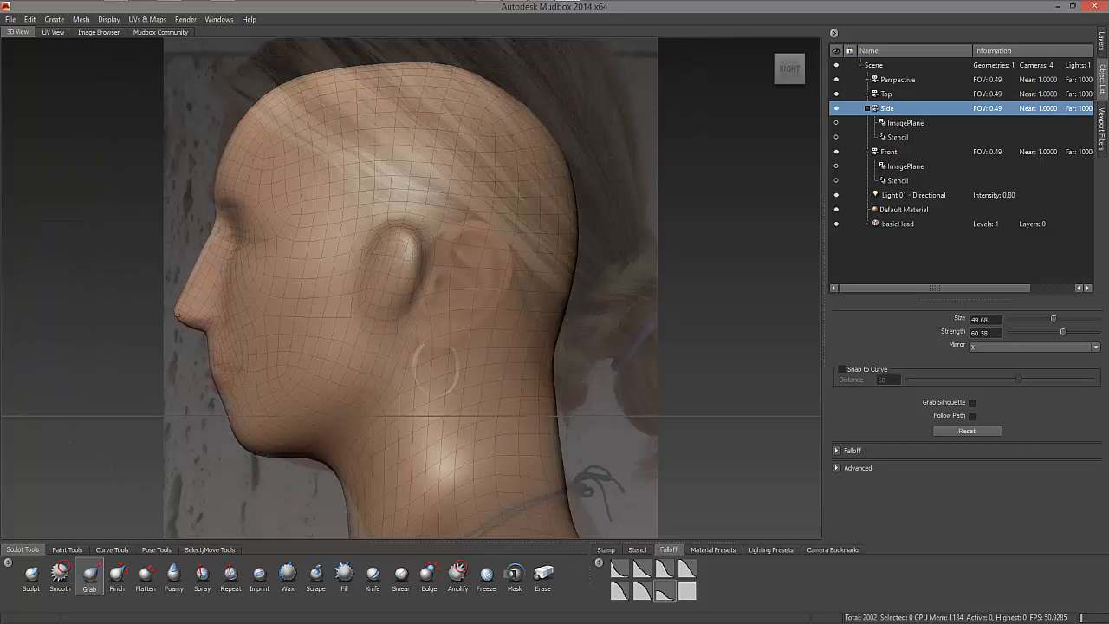
key(space)
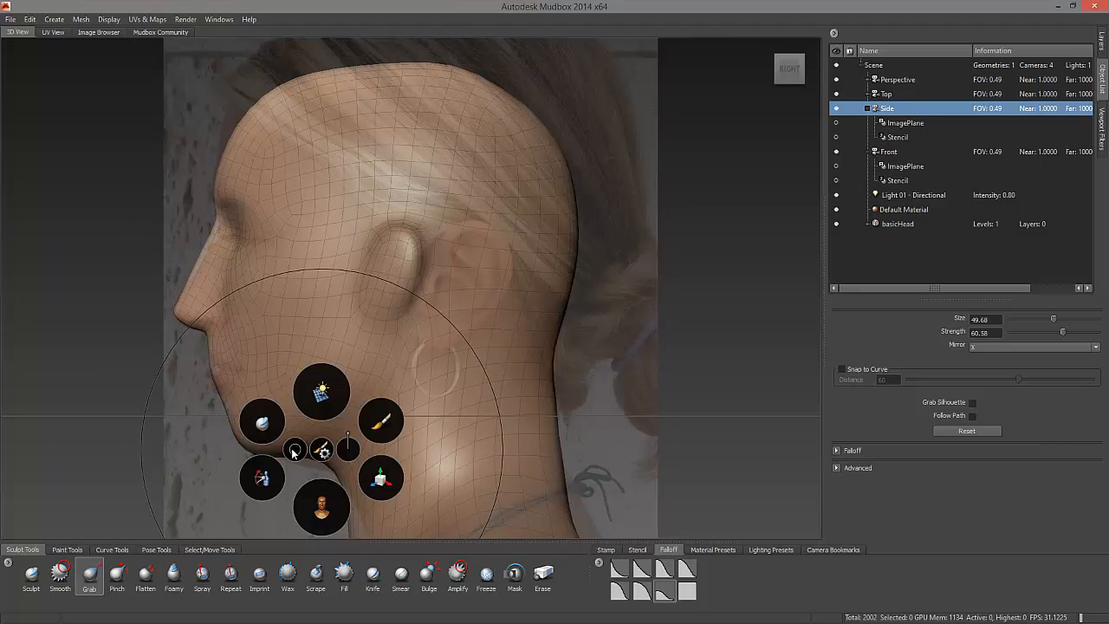
mouse_move(293, 451)
mouse_down()
mouse_move(221, 462)
mouse_move(247, 466)
mouse_up()
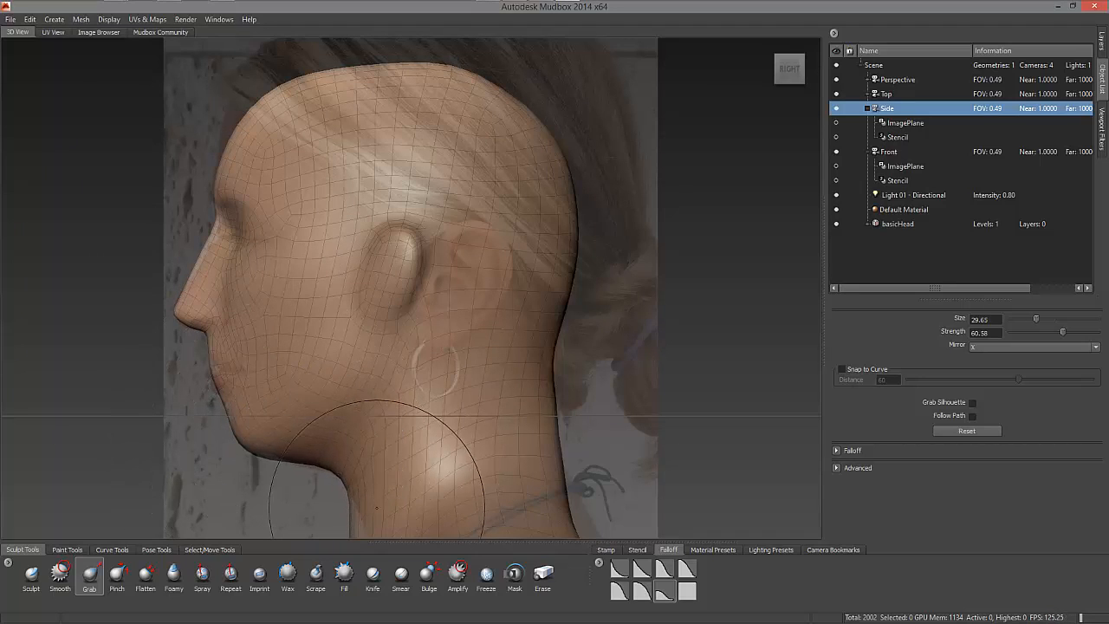
drag(355, 523, 419, 528)
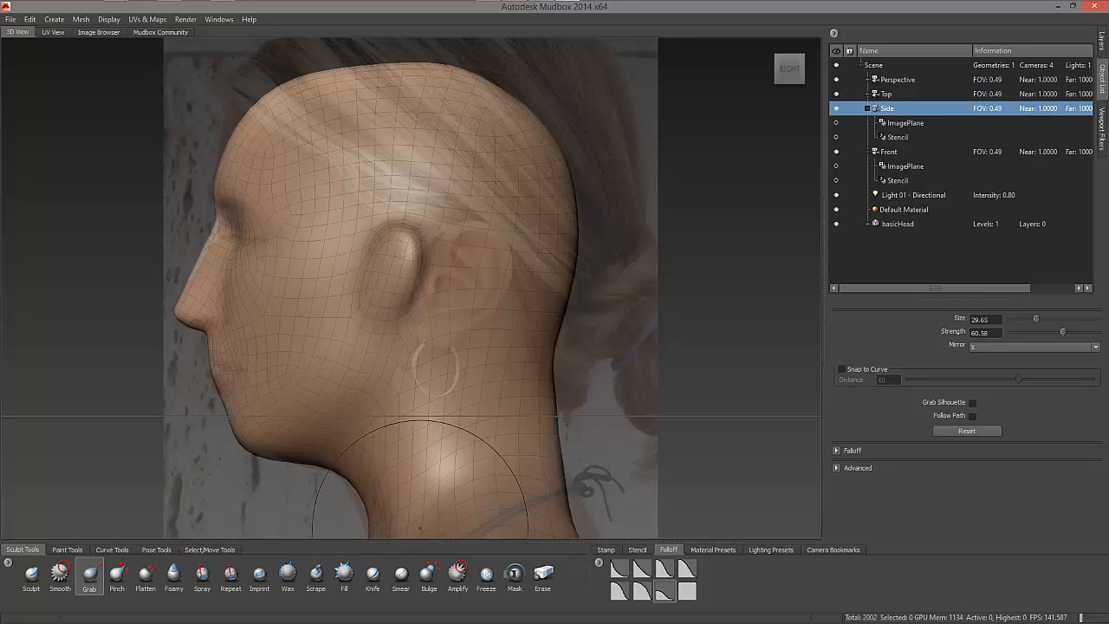
drag(368, 494, 353, 494)
drag(259, 456, 253, 453)
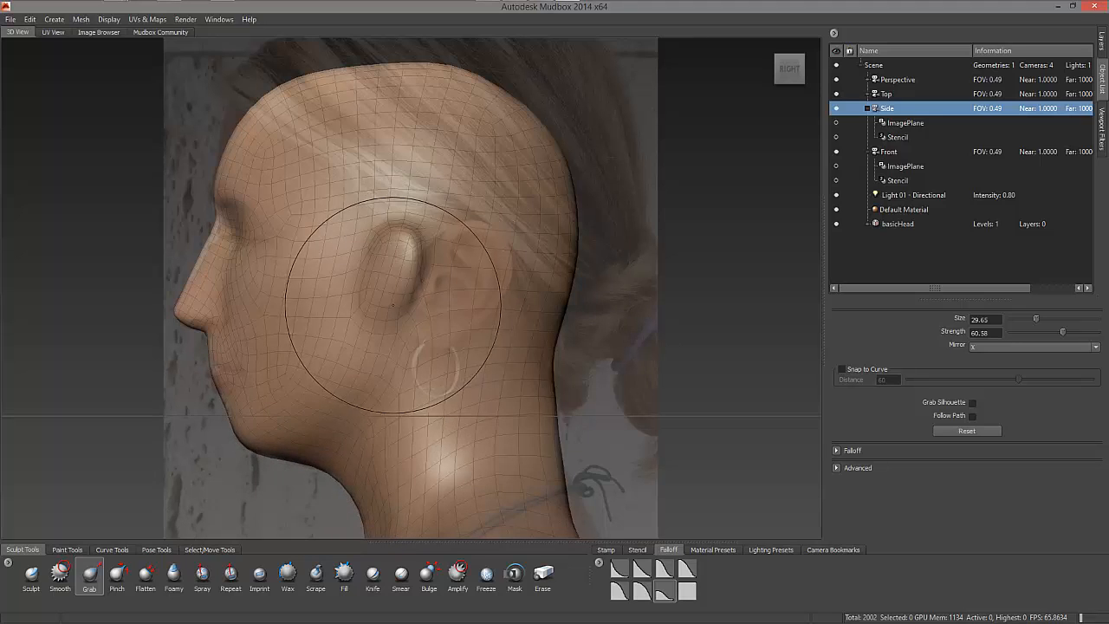
- Grab the model's ear and move it back over the ear in the side photo
mouse_move(393, 305)
mouse_down()
mouse_move(470, 336)
mouse_move(520, 379)
mouse_up()
mouse_move(398, 264)
mouse_down()
mouse_move(580, 241)
mouse_move(510, 260)
mouse_up()
mouse_move(517, 275)
mouse_down()
mouse_move(467, 303)
mouse_move(493, 314)
mouse_up()
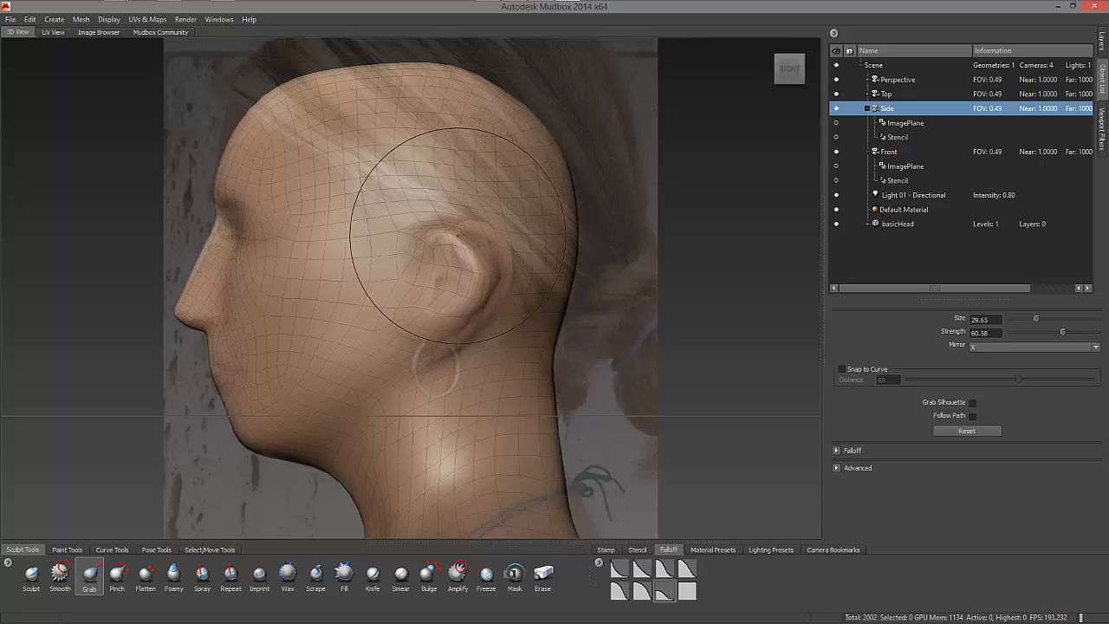
- Move the ear and earlobe further back to fit the photo's ear, and smooth the side of the skull above it
mouse_move(436, 227)
mouse_down()
mouse_move(464, 277)
mouse_move(486, 230)
mouse_up()
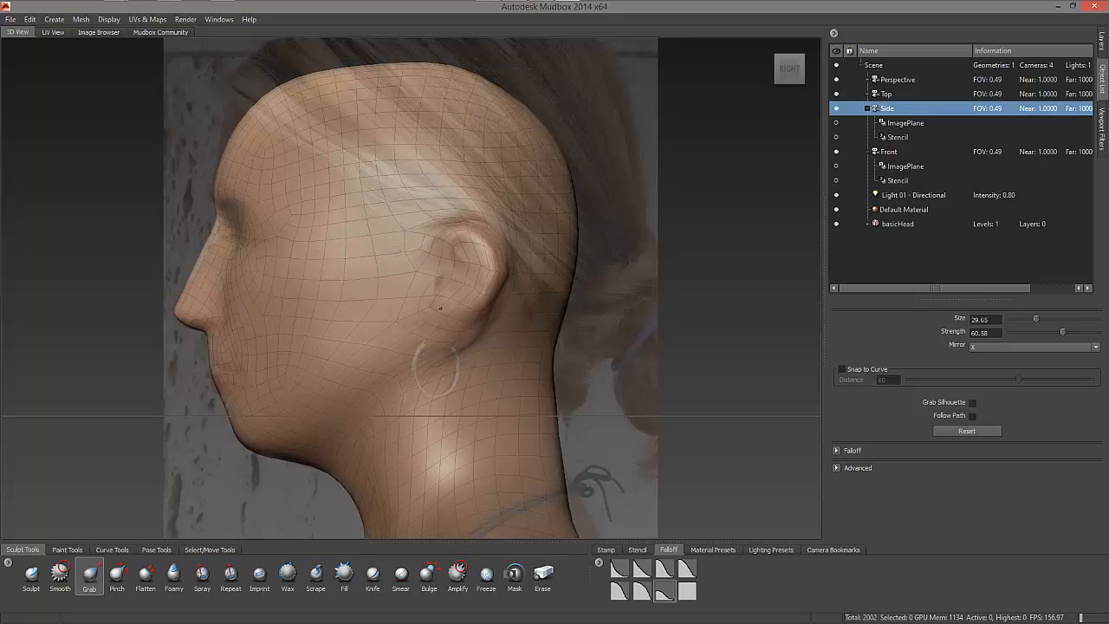
drag(472, 304, 470, 335)
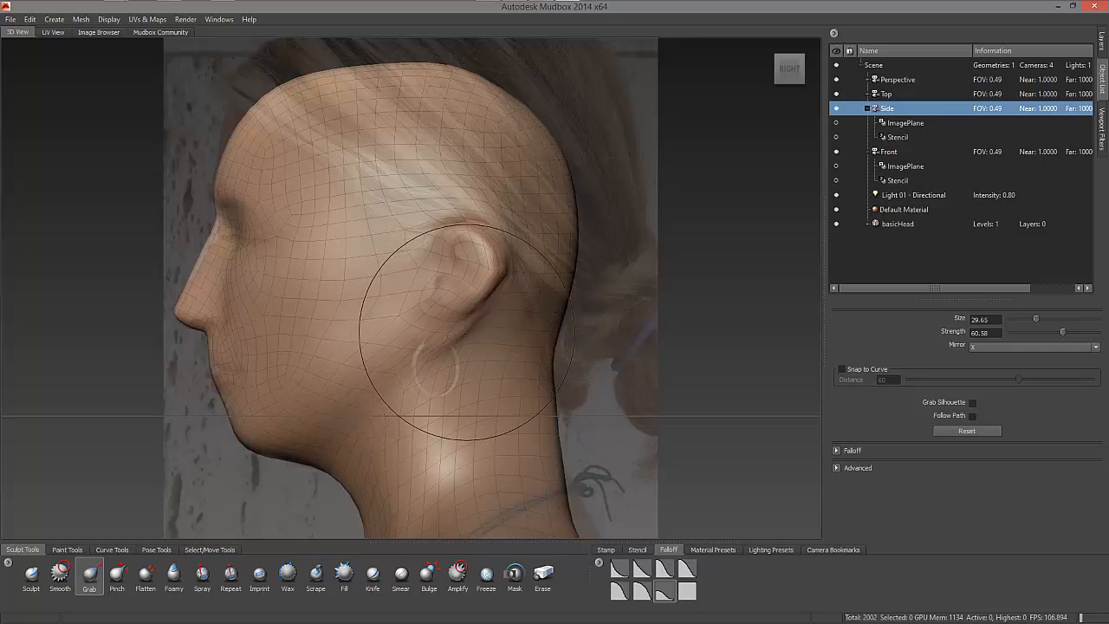
key(shift)
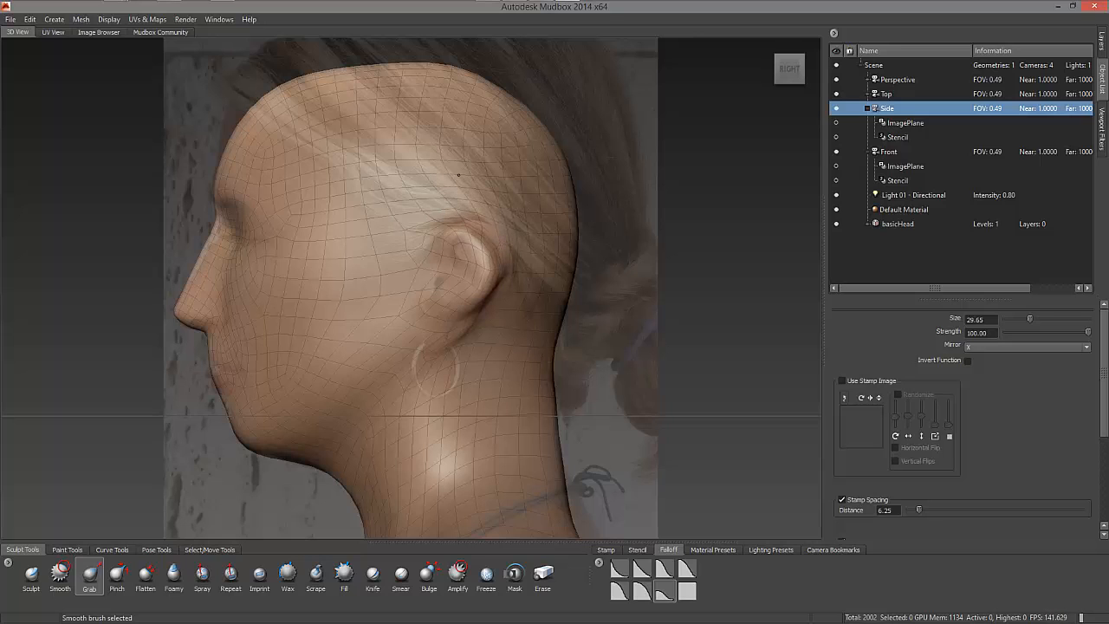
mouse_move(397, 161)
mouse_down()
mouse_move(471, 140)
mouse_move(519, 164)
mouse_move(556, 217)
mouse_up()
drag(497, 174, 506, 134)
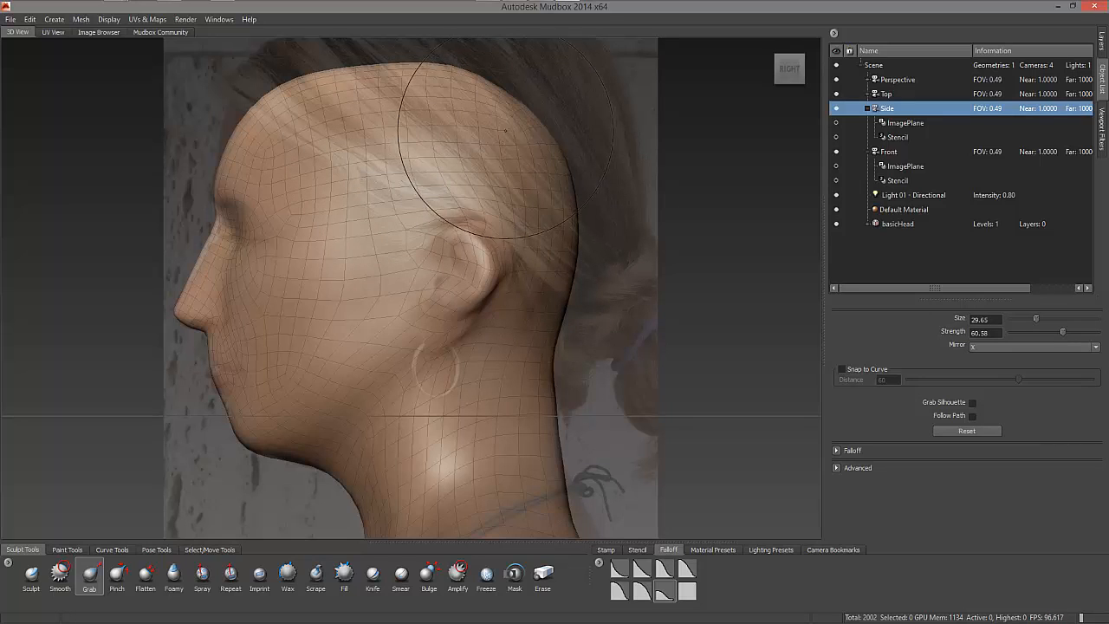
key(shift)
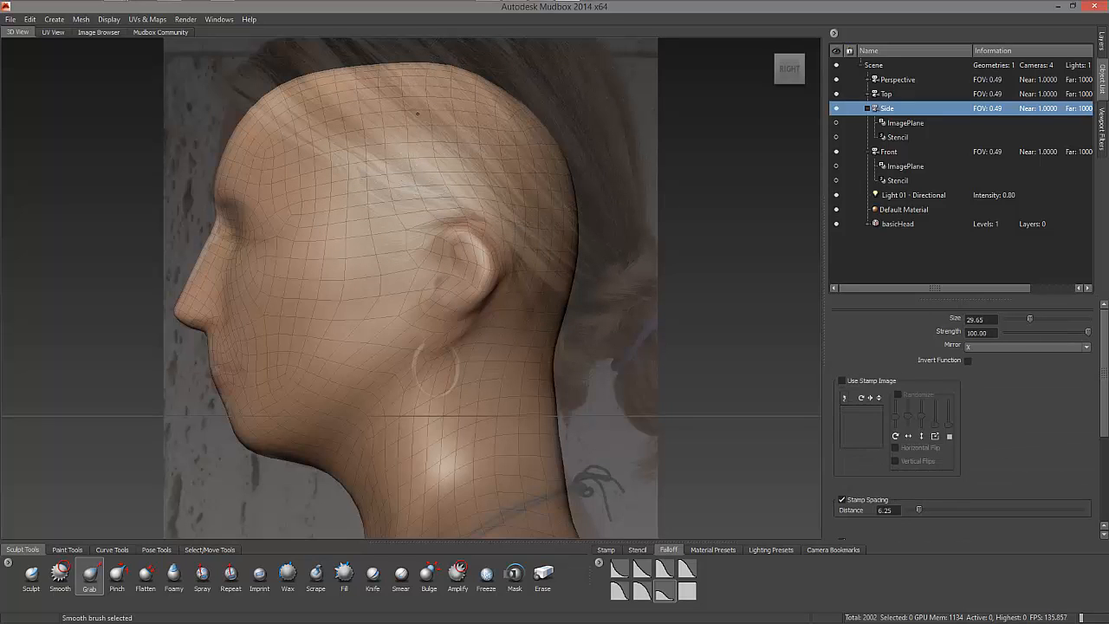
- Refine the nose and lip profile against the side photo, with Grab strength 15.90 and brush sizes of about 9 and 13
drag(202, 263, 208, 258)
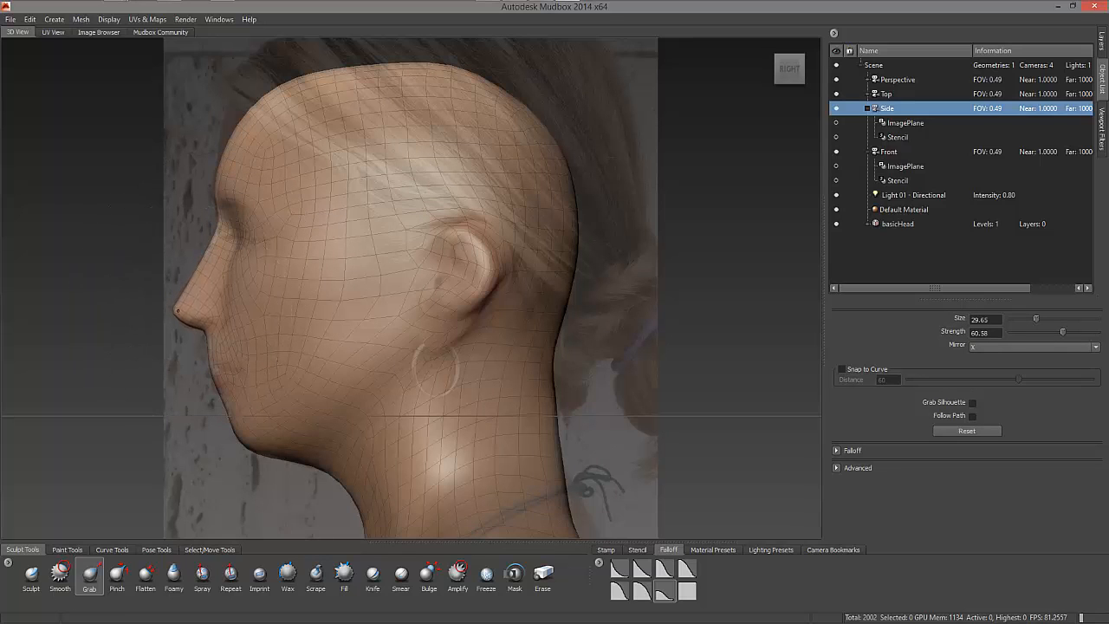
key(space)
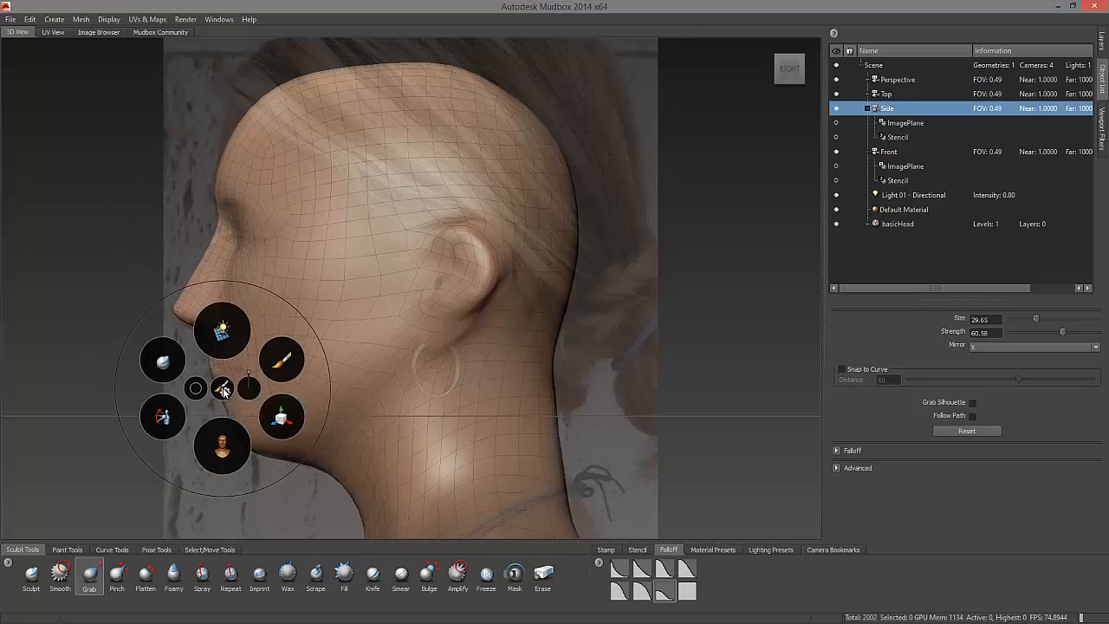
drag(198, 389, 156, 398)
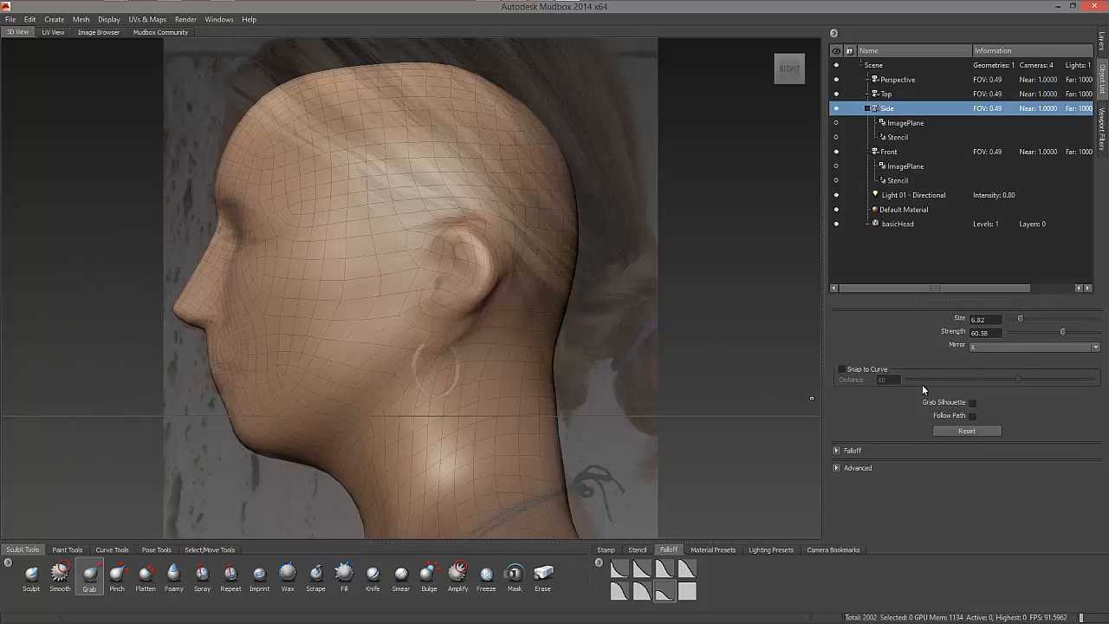
drag(1020, 318, 1022, 317)
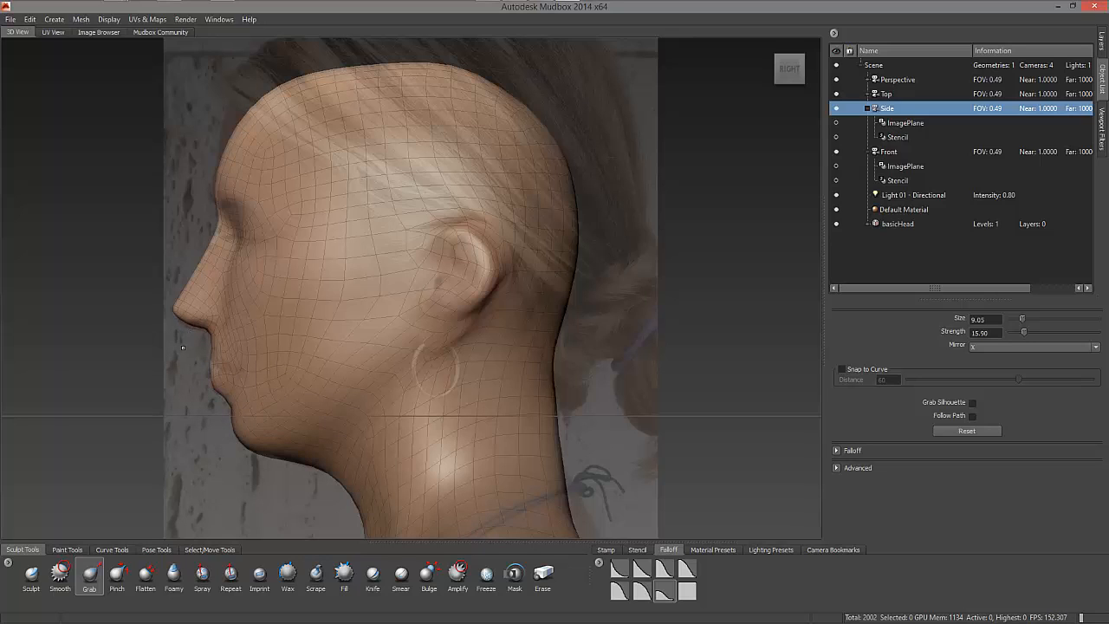
right_click(195, 319)
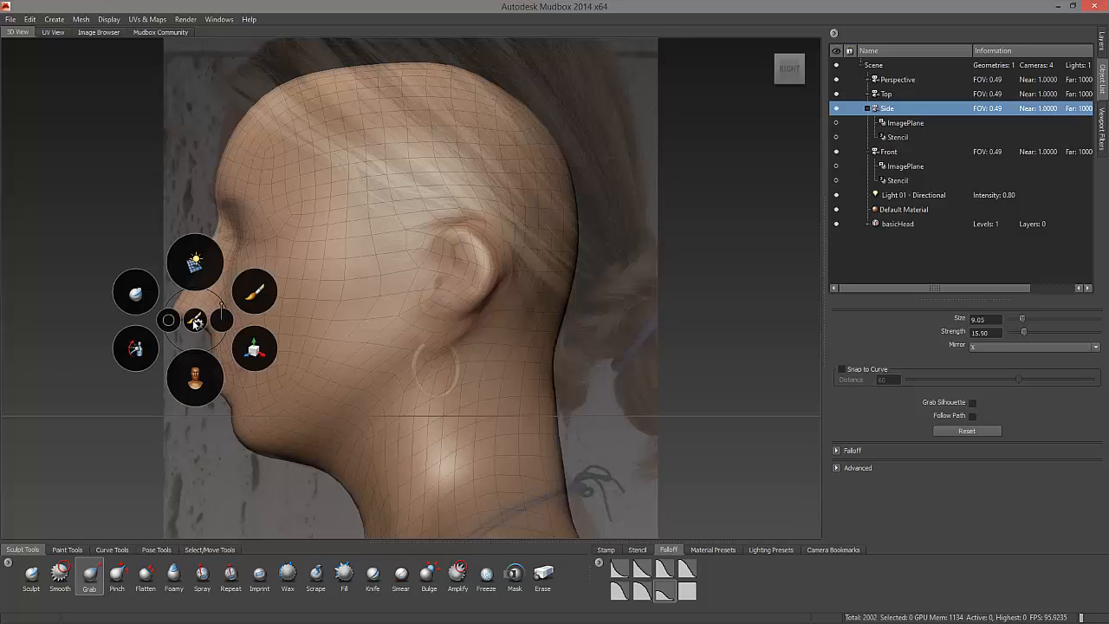
drag(167, 320, 170, 323)
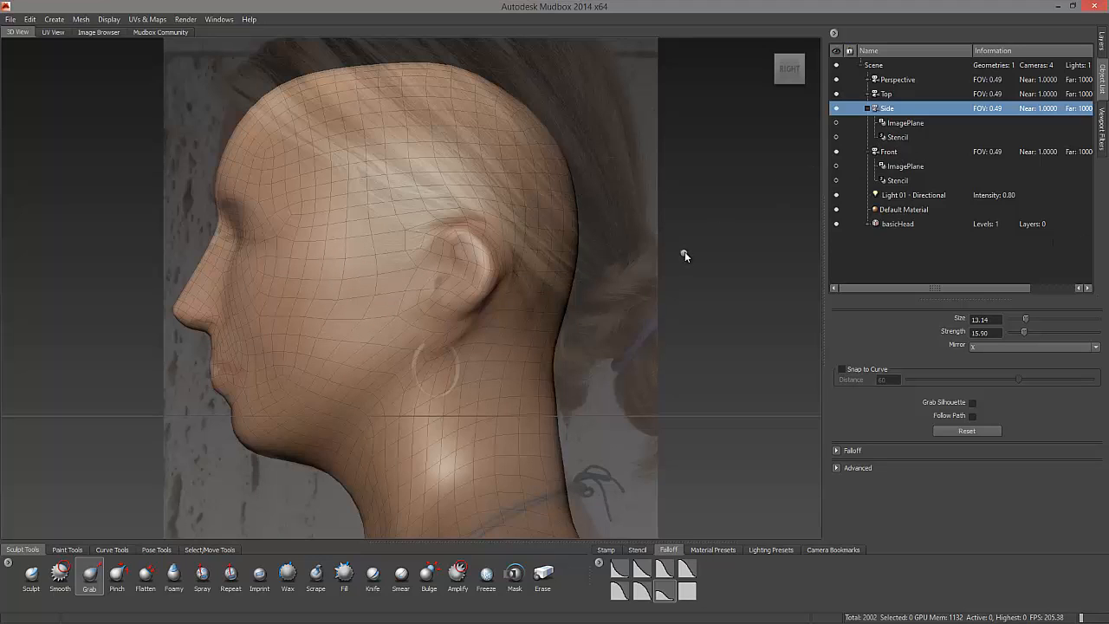
- Switch to the Front camera, pull the ears in to the photo, and fit the forehead and head sides with brush size 36.94
key(space)
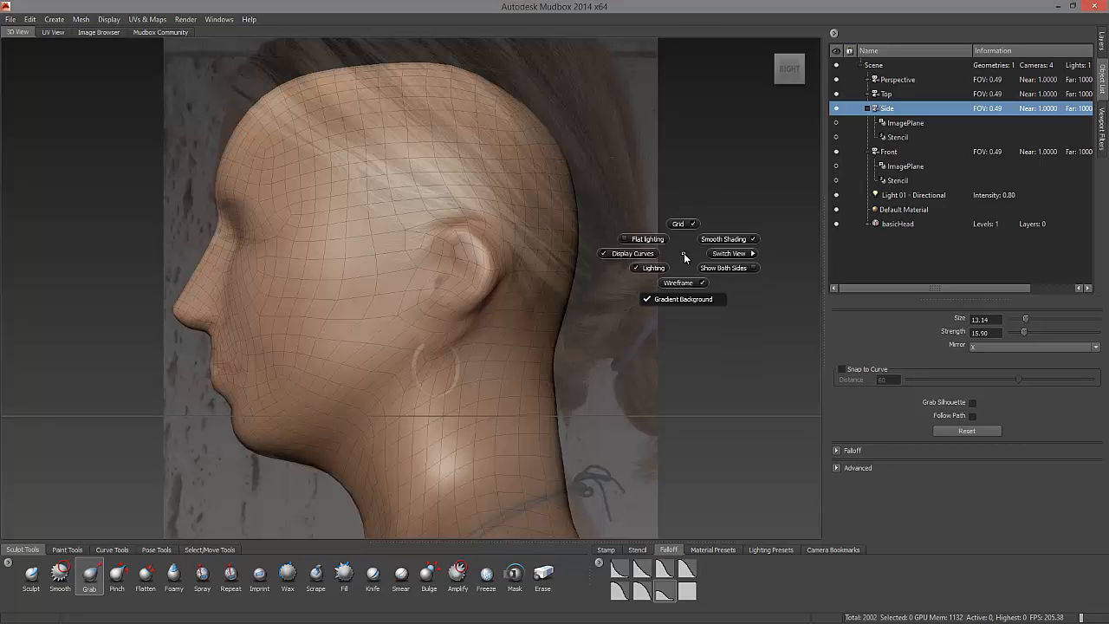
right_drag(719, 252, 724, 280)
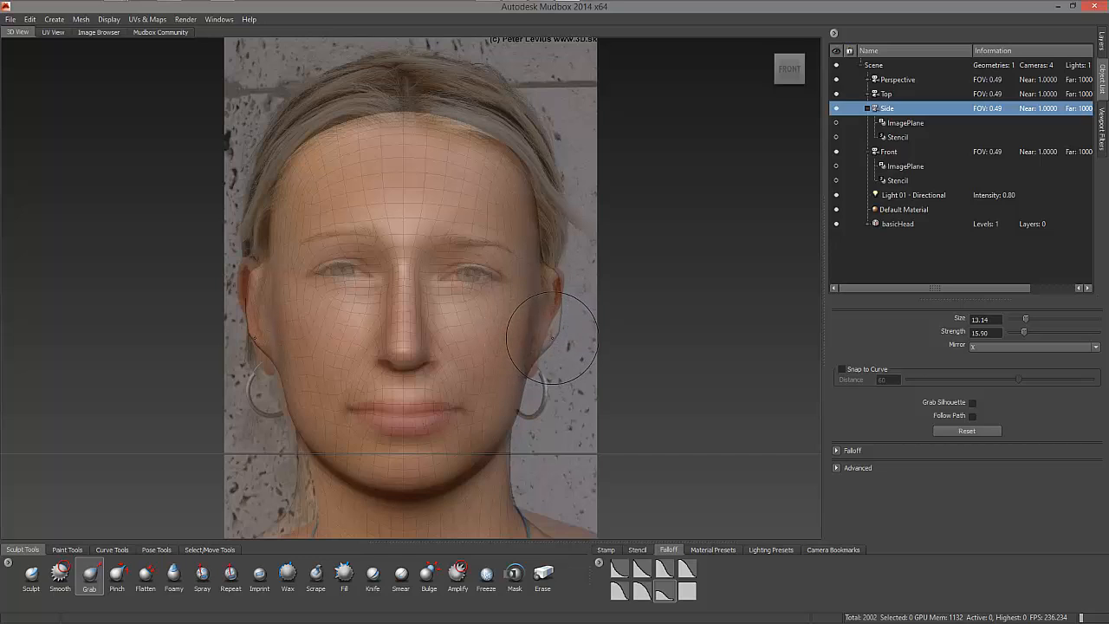
drag(552, 334, 543, 333)
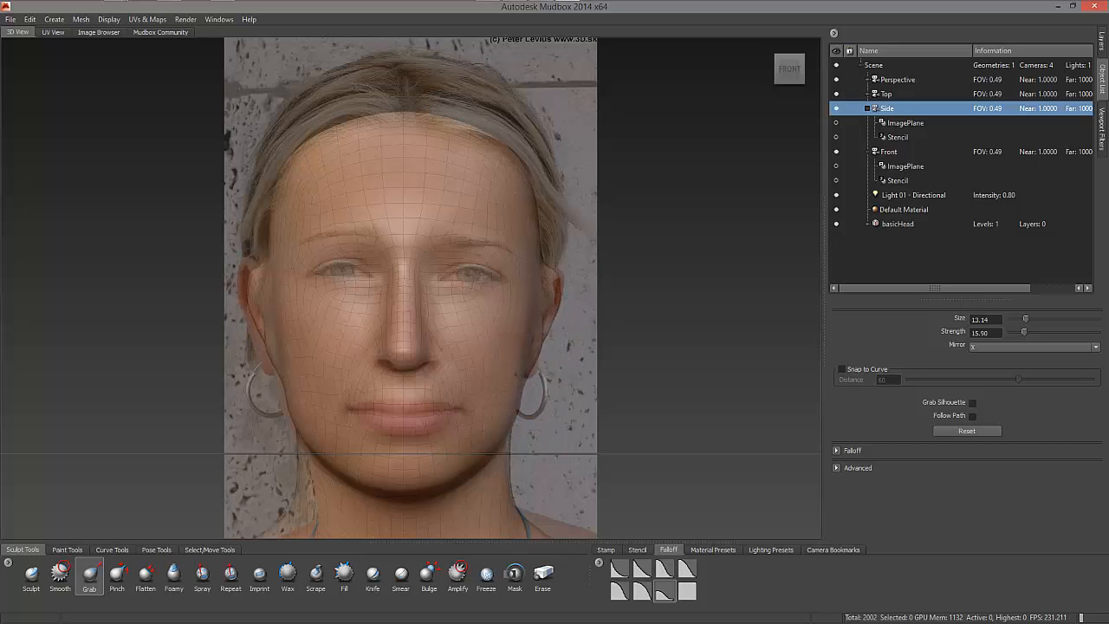
key(space)
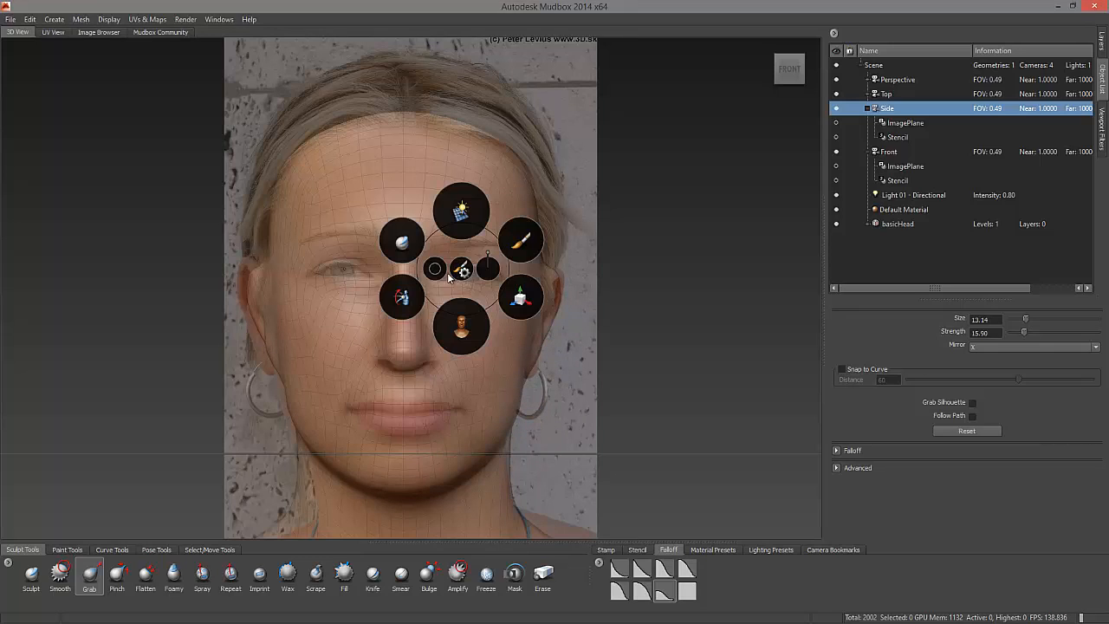
drag(446, 272, 521, 268)
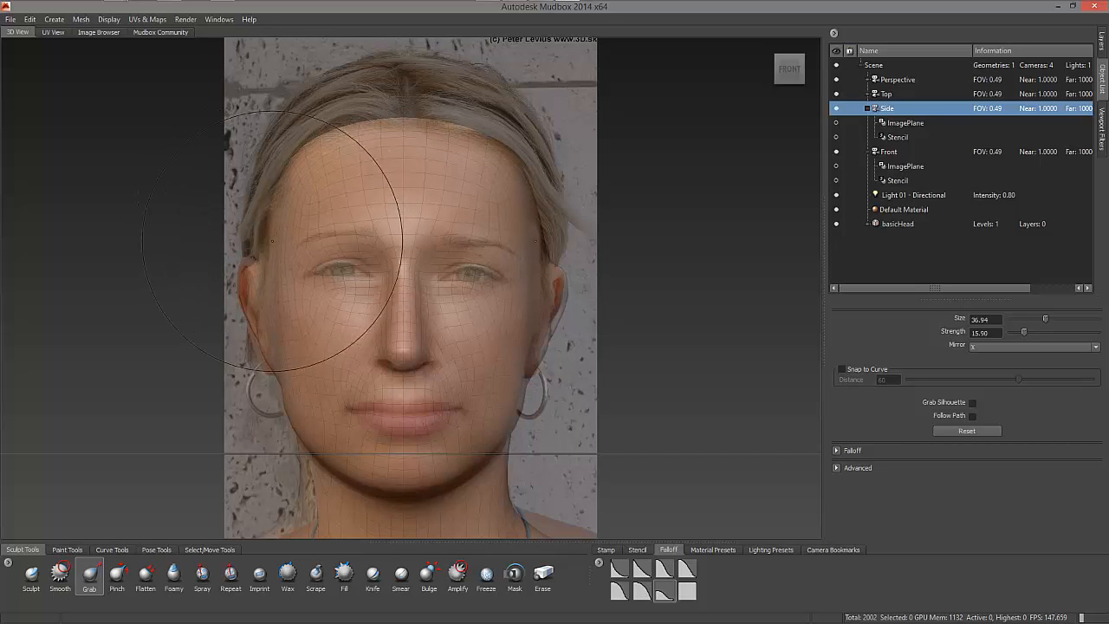
- Shape the nostril wings and mouth area to the front photo with brush size 12.05, and adjust the cheeks with size 28.61
key(space)
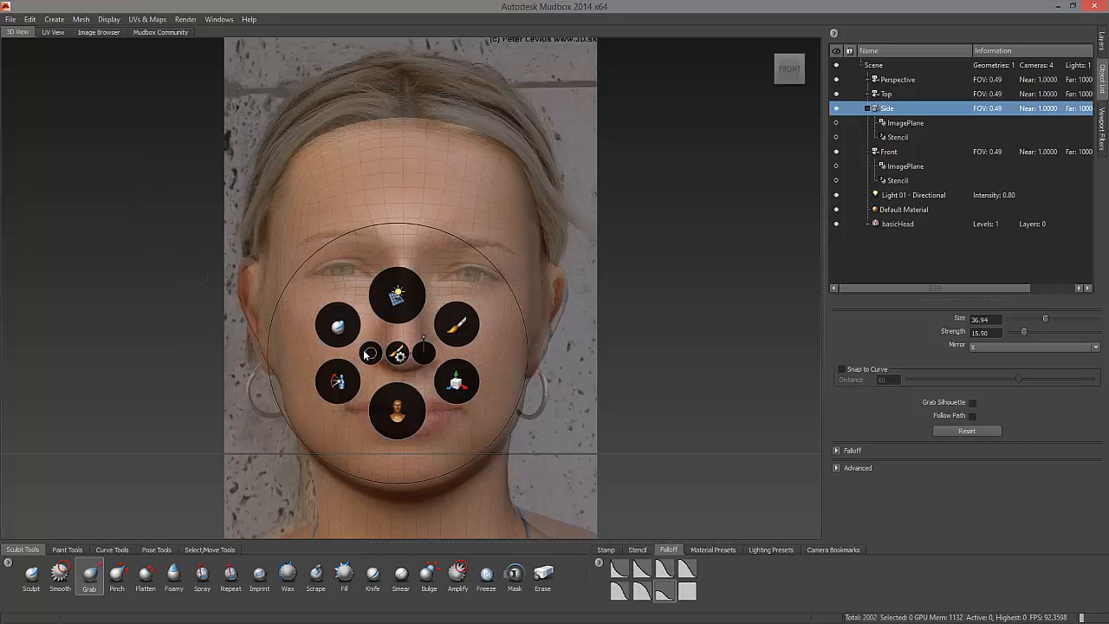
drag(365, 352, 300, 356)
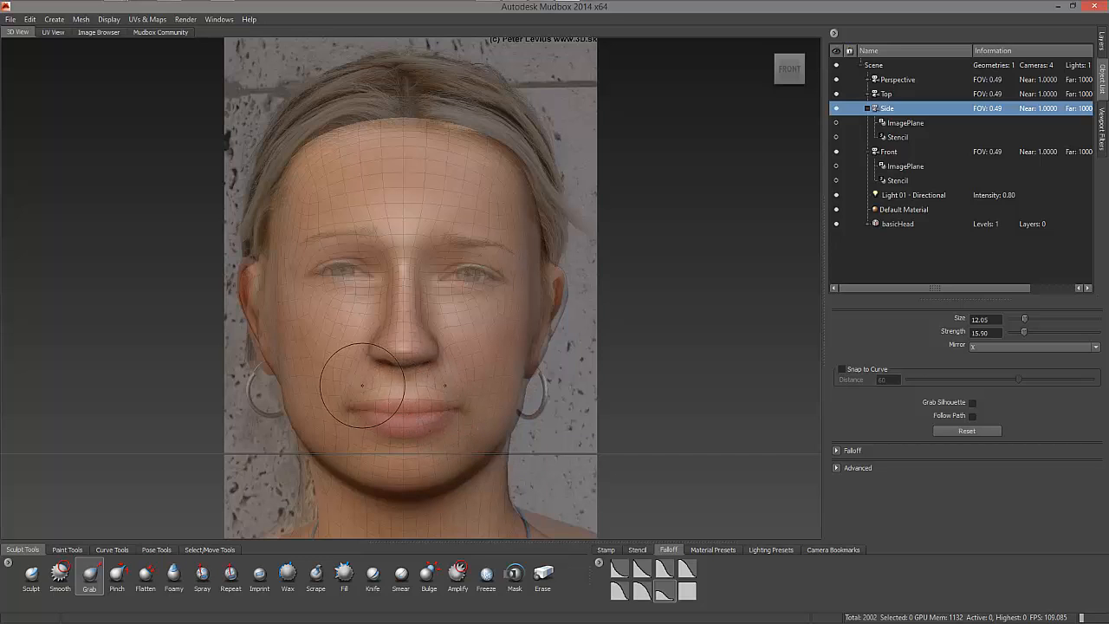
mouse_move(399, 368)
mouse_down()
mouse_move(403, 380)
mouse_move(358, 378)
mouse_up()
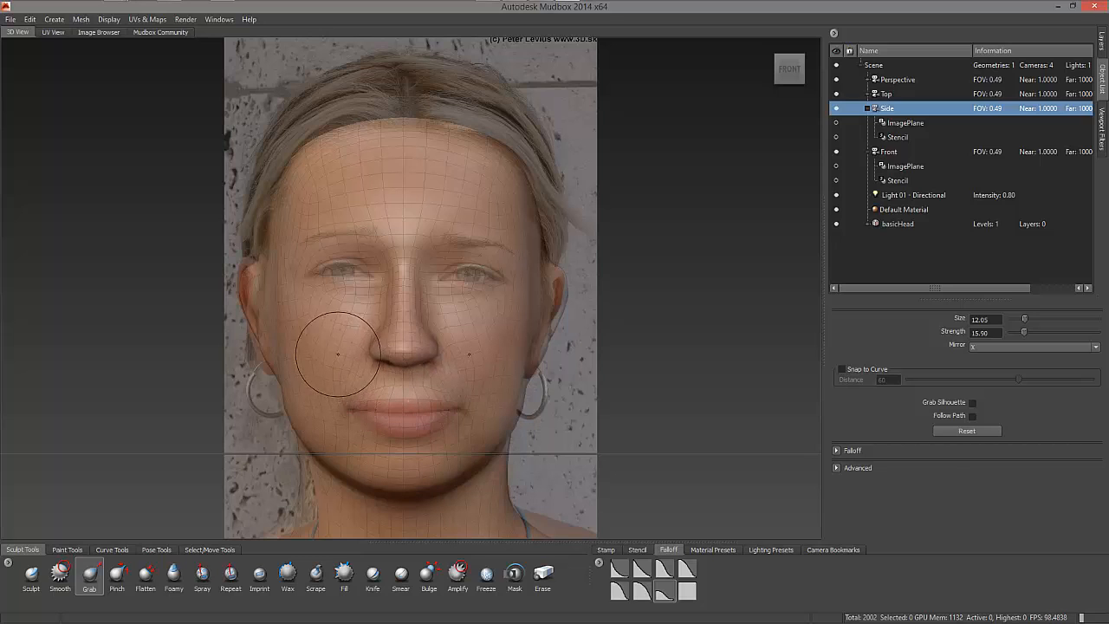
key(space)
key(b)
mouse_move(286, 332)
mouse_down()
mouse_move(264, 330)
mouse_move(389, 329)
mouse_up()
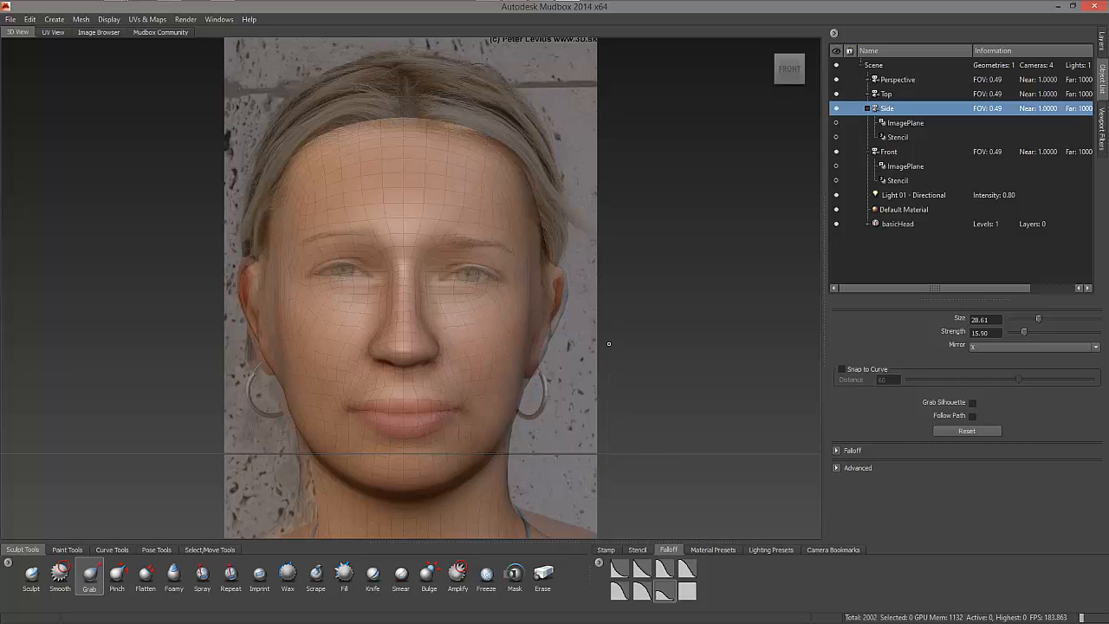
- Switch to the Perspective camera and round out the boxy back and upper sides of the skull with Grab and Smooth strokes
right_click(627, 269)
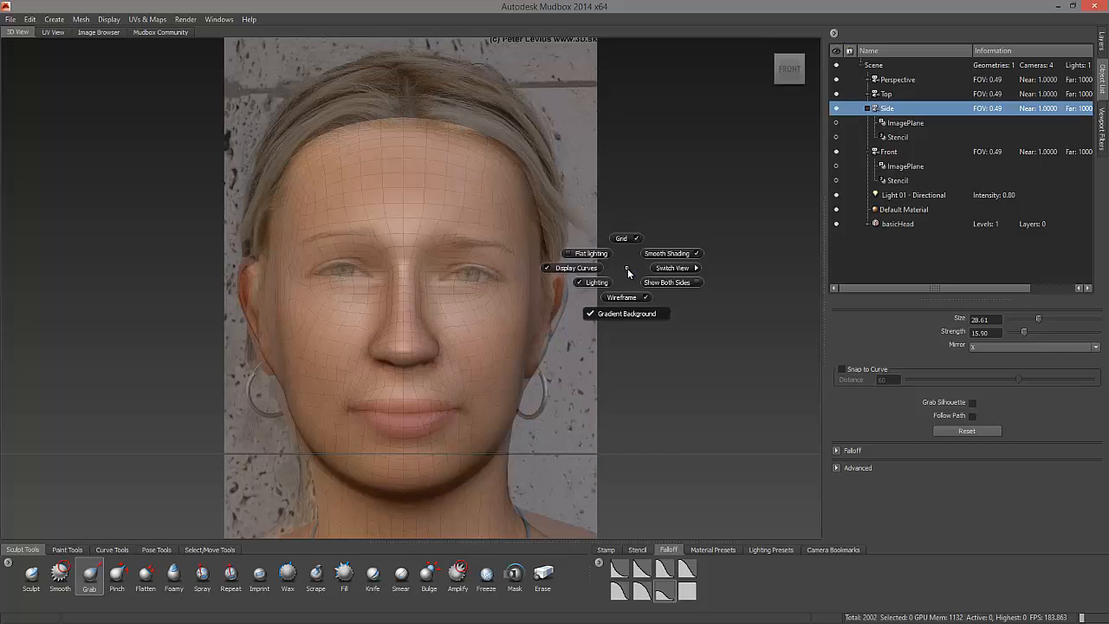
click(665, 266)
click(607, 266)
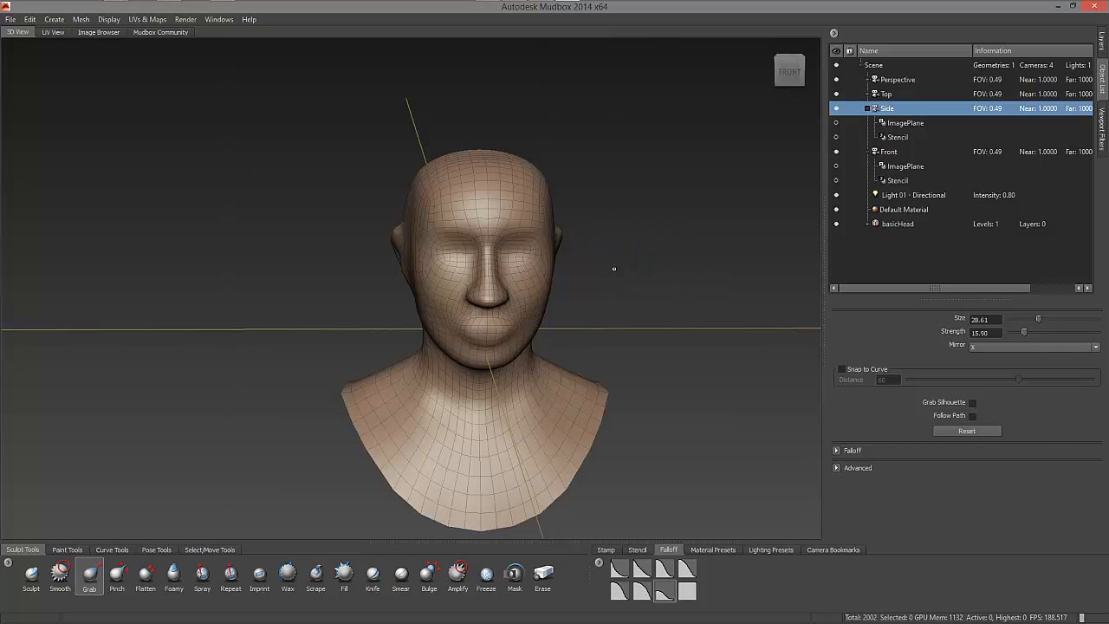
alt+drag(243, 336, 596, 311)
alt+right_drag(596, 311, 624, 301)
alt+middle_drag(624, 302, 762, 333)
mouse_move(745, 334)
alt+mouse_down()
mouse_move(558, 305)
mouse_move(576, 306)
alt+mouse_up()
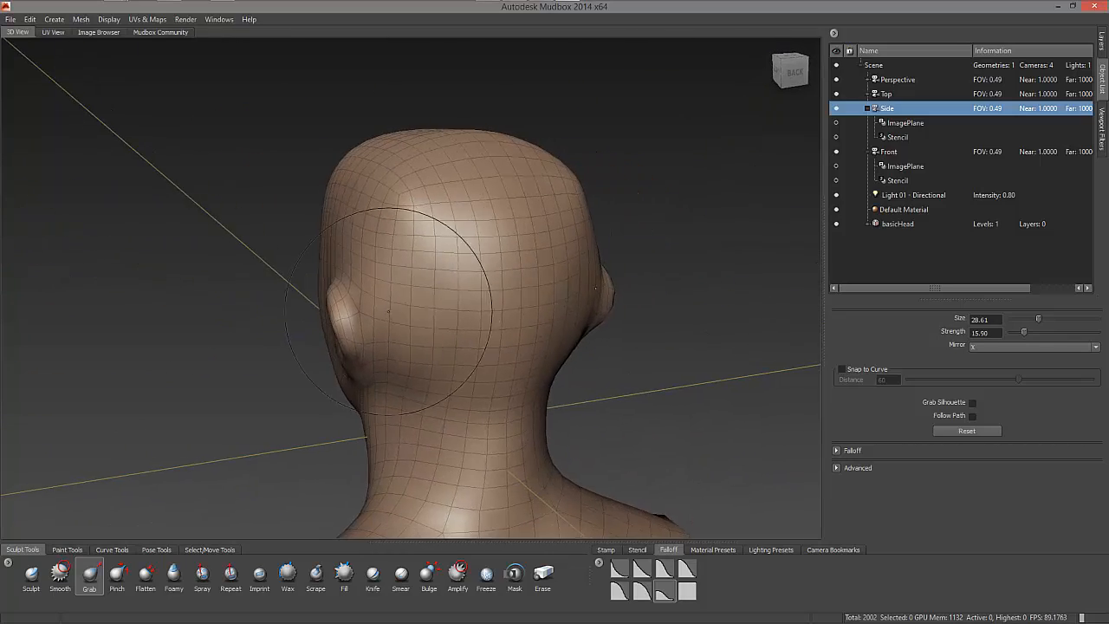
drag(381, 315, 391, 316)
mouse_move(390, 319)
mouse_down()
mouse_move(390, 349)
mouse_move(431, 410)
mouse_move(529, 364)
mouse_move(685, 324)
mouse_up()
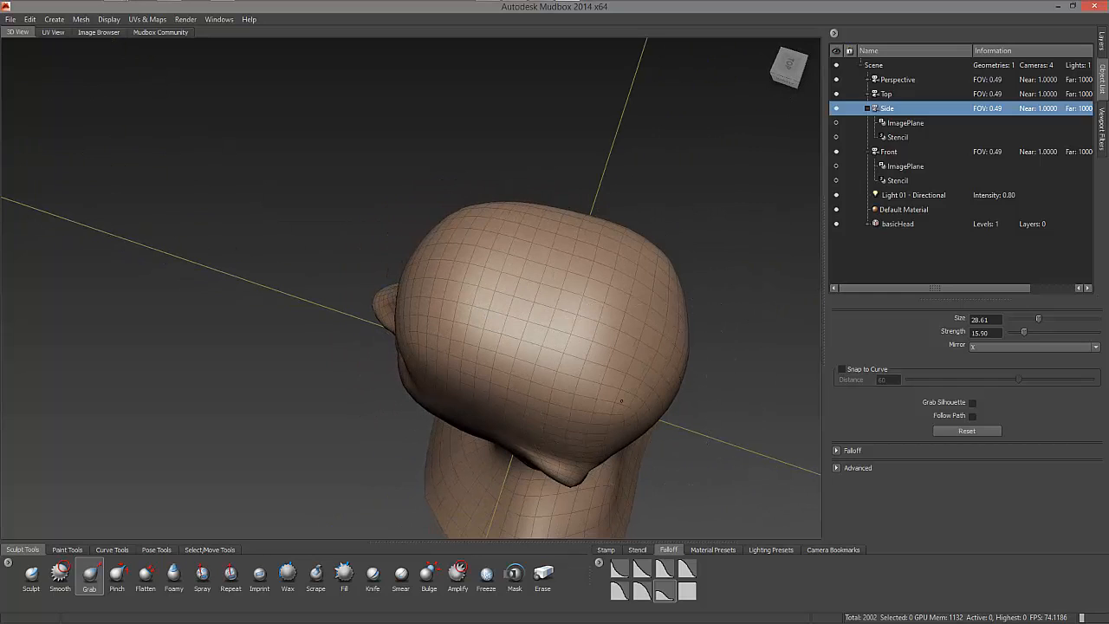
key(shift)
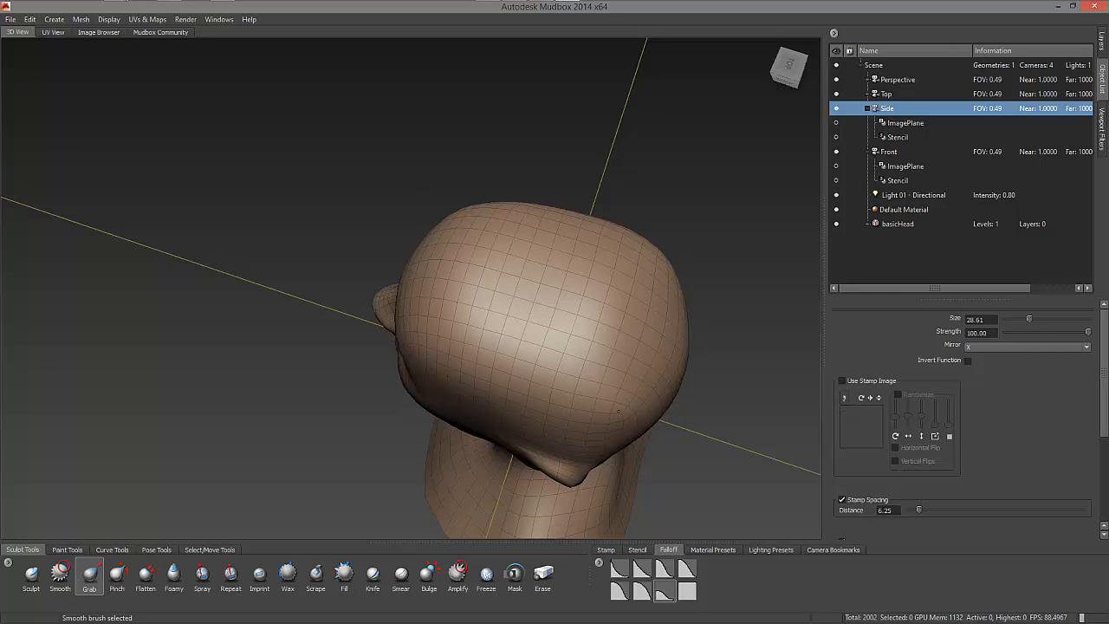
mouse_move(569, 358)
alt+mouse_down()
mouse_move(498, 298)
mouse_move(391, 306)
mouse_move(336, 279)
alt+mouse_up()
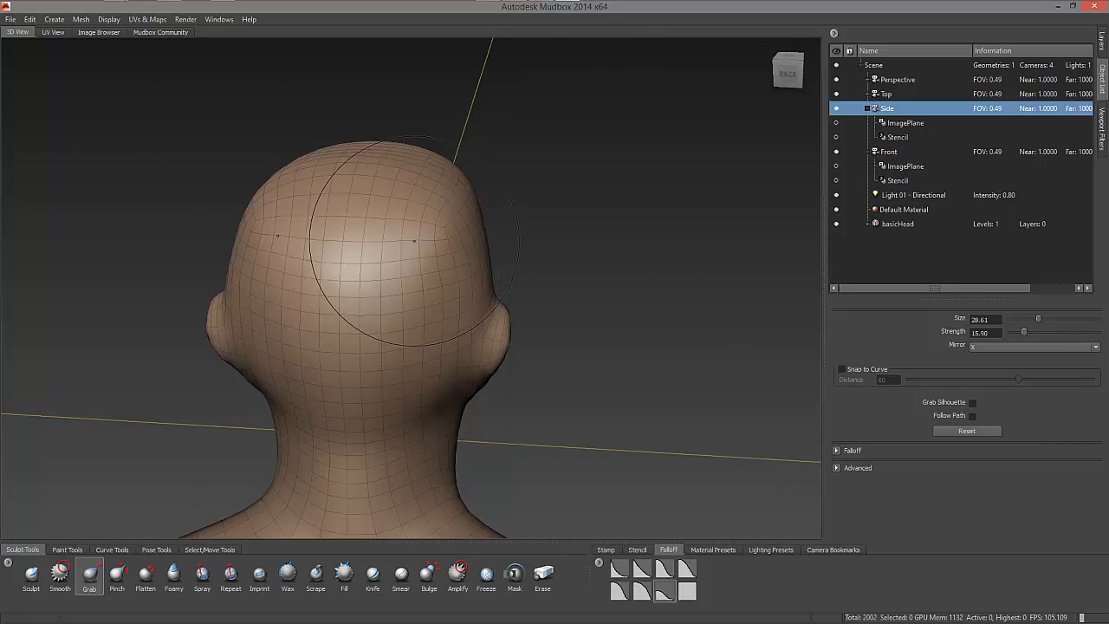
- Enlarge the Grab brush to 45.11, pull the flat crown up into a rounder dome, and check the head from all sides
alt+drag(414, 241, 552, 227)
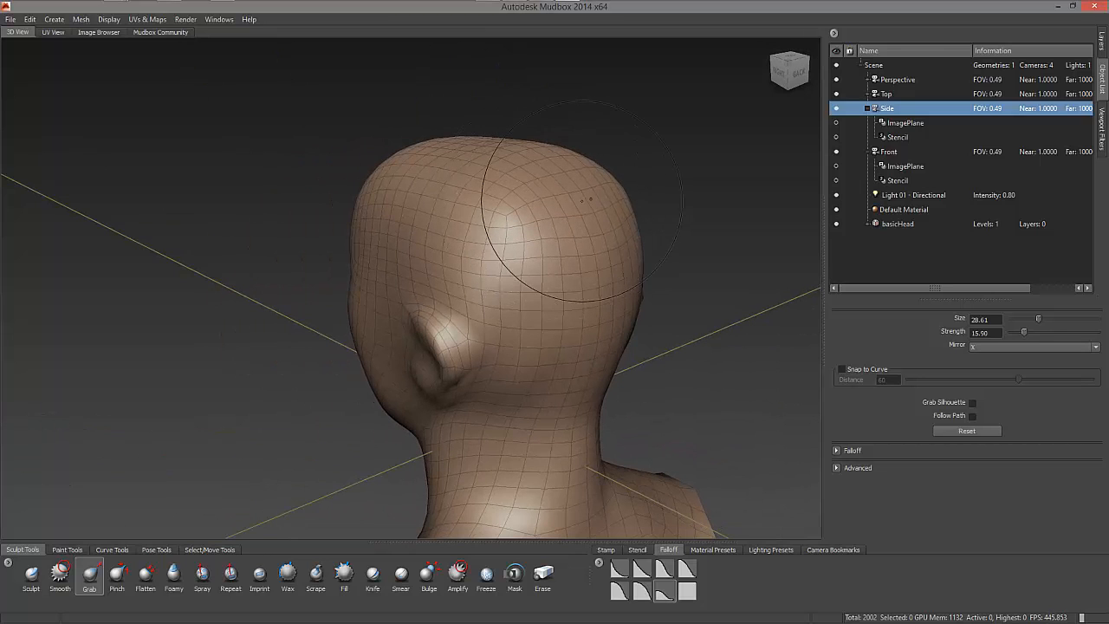
mouse_move(534, 188)
alt+mouse_down()
mouse_move(581, 236)
mouse_move(598, 221)
mouse_move(529, 251)
alt+mouse_up()
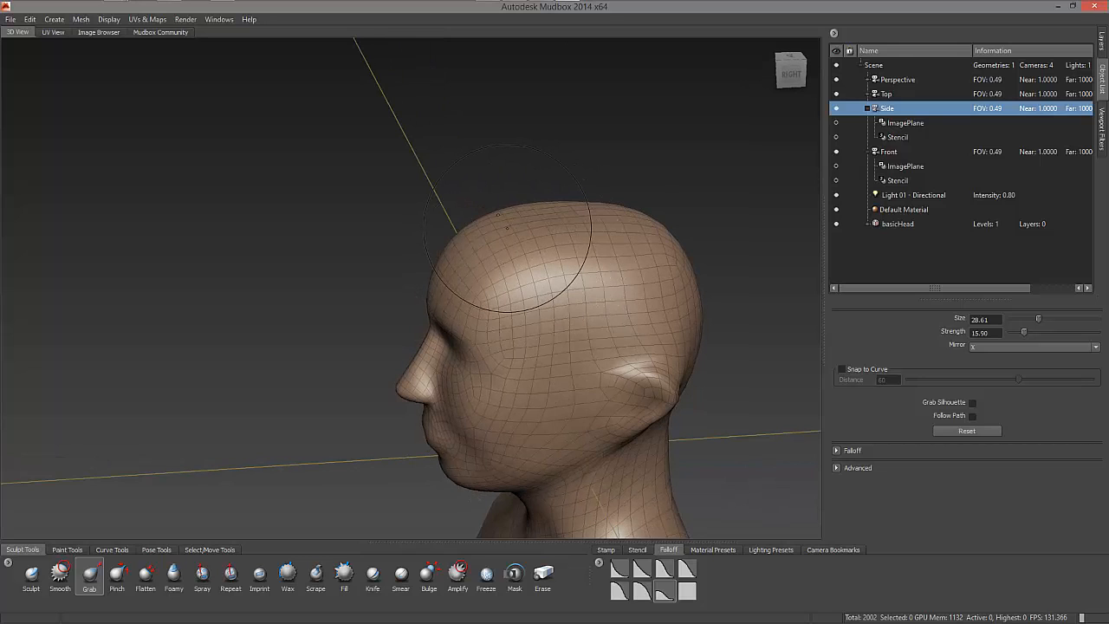
key(space)
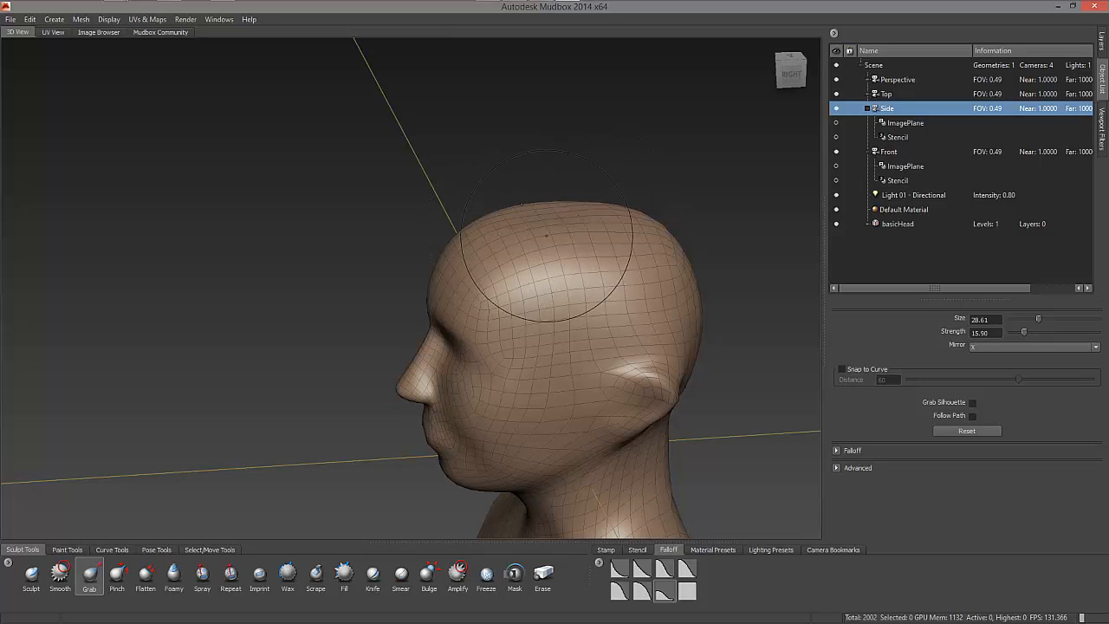
mouse_move(533, 247)
mouse_down()
mouse_move(583, 241)
mouse_move(560, 209)
mouse_move(542, 227)
mouse_move(592, 208)
mouse_move(593, 192)
mouse_move(539, 223)
mouse_up()
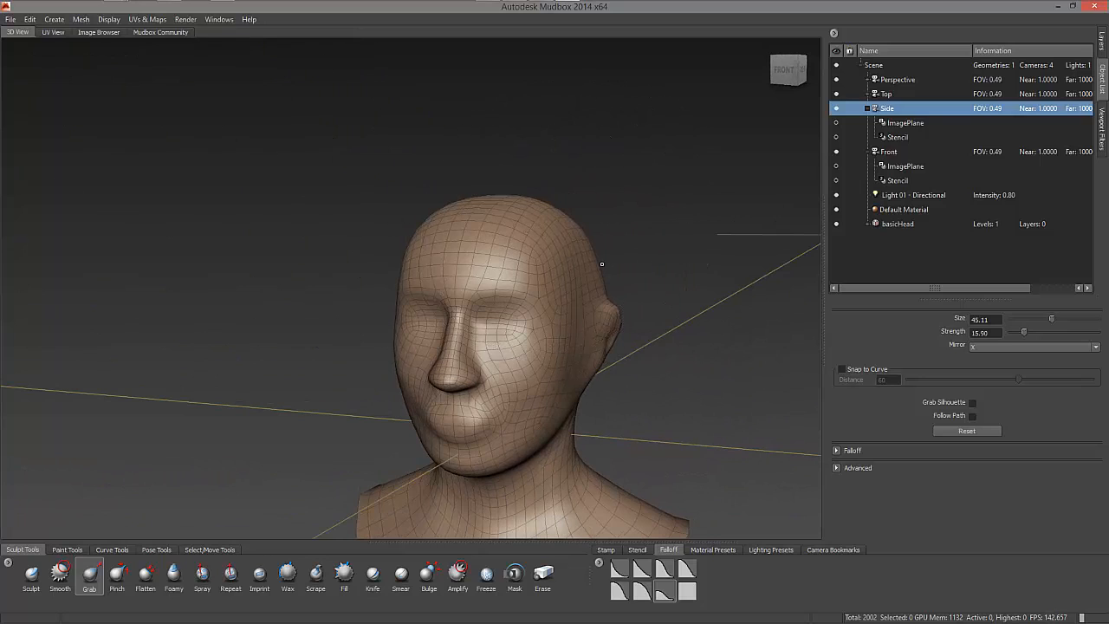
mouse_move(601, 263)
alt+mouse_down()
mouse_move(493, 257)
mouse_move(619, 290)
alt+mouse_up()
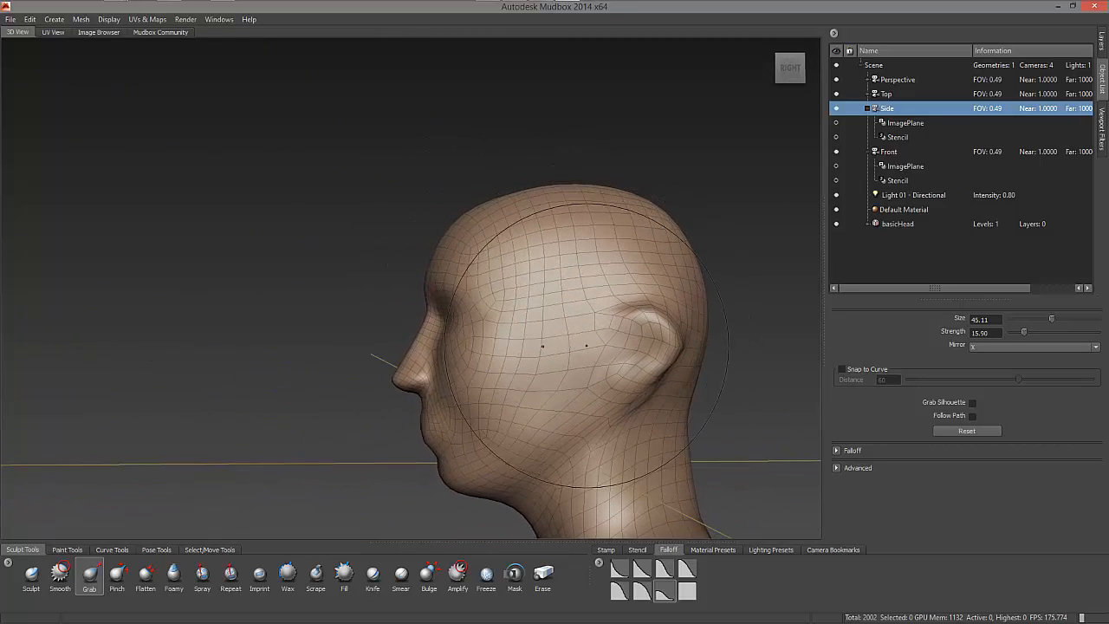
alt+drag(563, 345, 408, 348)
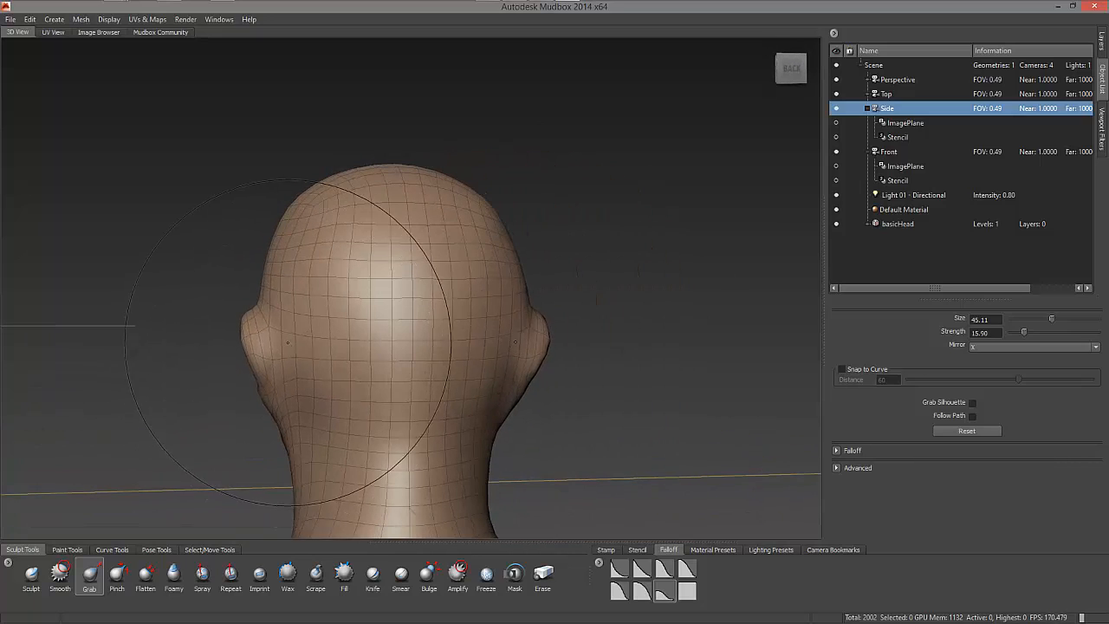
alt+drag(303, 346, 443, 364)
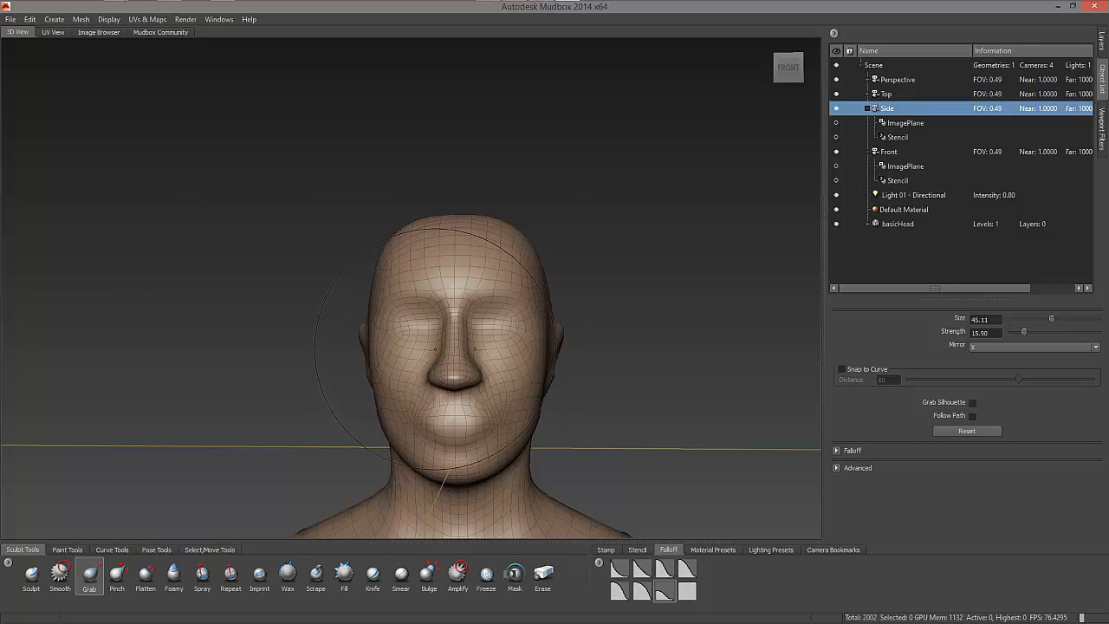
- Reduce the Grab brush to size 4.40 and shape the nostril and underside of the nose
alt+right_drag(493, 267, 472, 407)
alt+middle_drag(472, 407, 423, 216)
alt+drag(416, 227, 477, 243)
alt+drag(337, 302, 298, 289)
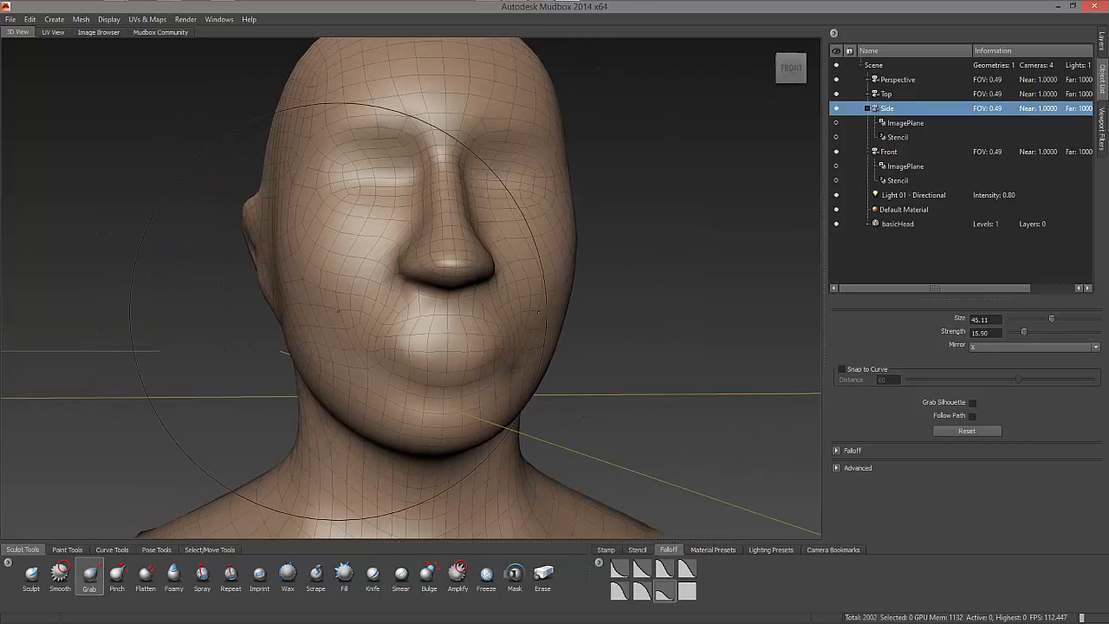
key(space)
key(b)
mouse_move(386, 293)
mouse_down()
mouse_move(203, 299)
mouse_move(405, 285)
mouse_move(426, 271)
mouse_move(433, 299)
mouse_move(393, 289)
mouse_up()
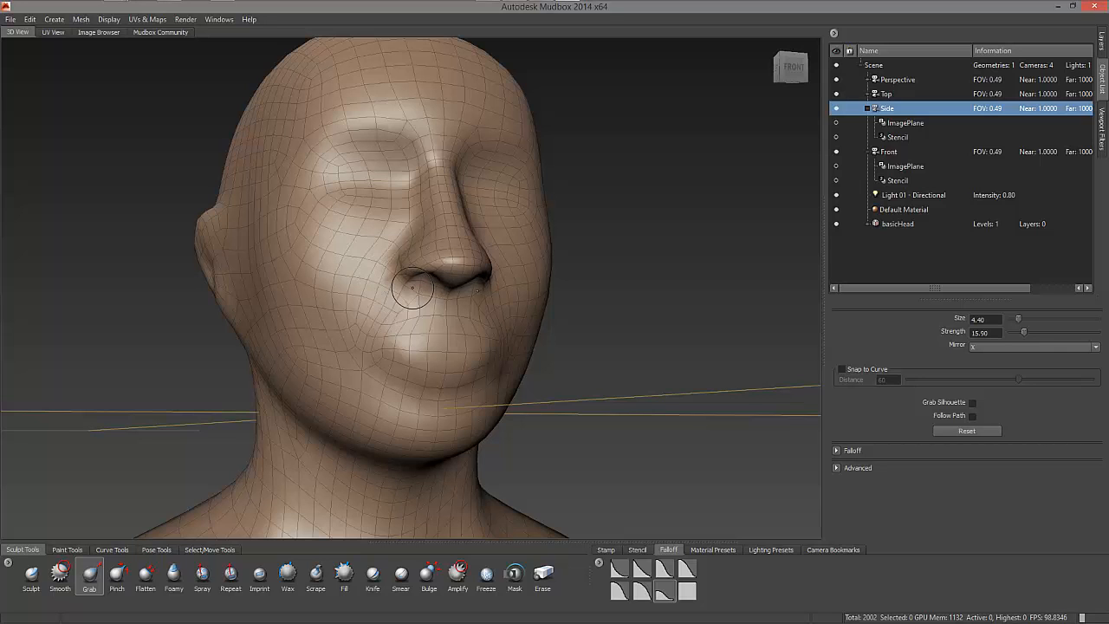
- Enlarge the Grab brush to 10.65 and shape the cheekbone beside and below the outer corner of the eye socket
alt+drag(401, 281, 400, 269)
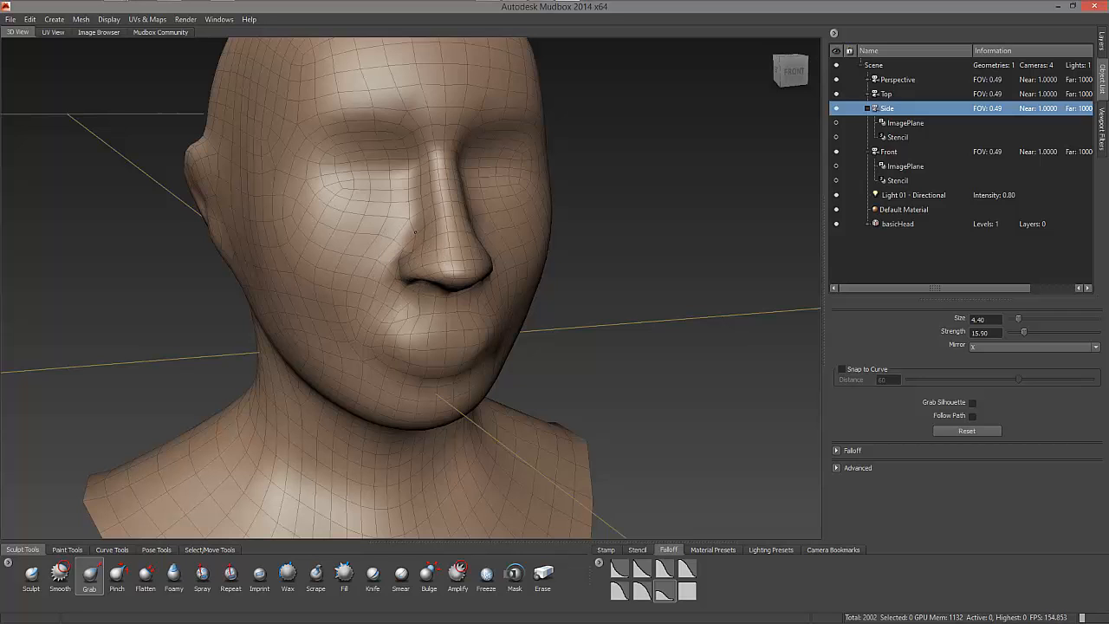
alt+drag(424, 195, 526, 201)
key(space)
mouse_move(315, 182)
mouse_down()
mouse_move(459, 203)
mouse_move(557, 199)
mouse_move(455, 172)
mouse_up()
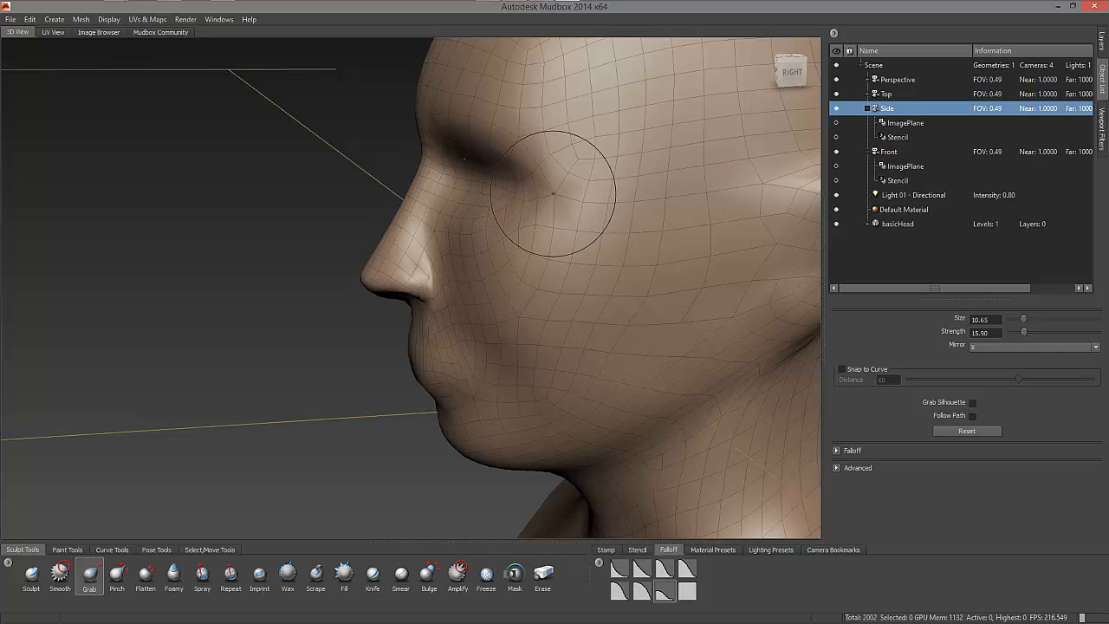
drag(593, 186, 598, 183)
mouse_move(575, 191)
mouse_down()
mouse_move(636, 170)
mouse_move(581, 169)
mouse_move(596, 151)
mouse_move(579, 135)
mouse_move(675, 156)
mouse_move(616, 163)
mouse_up()
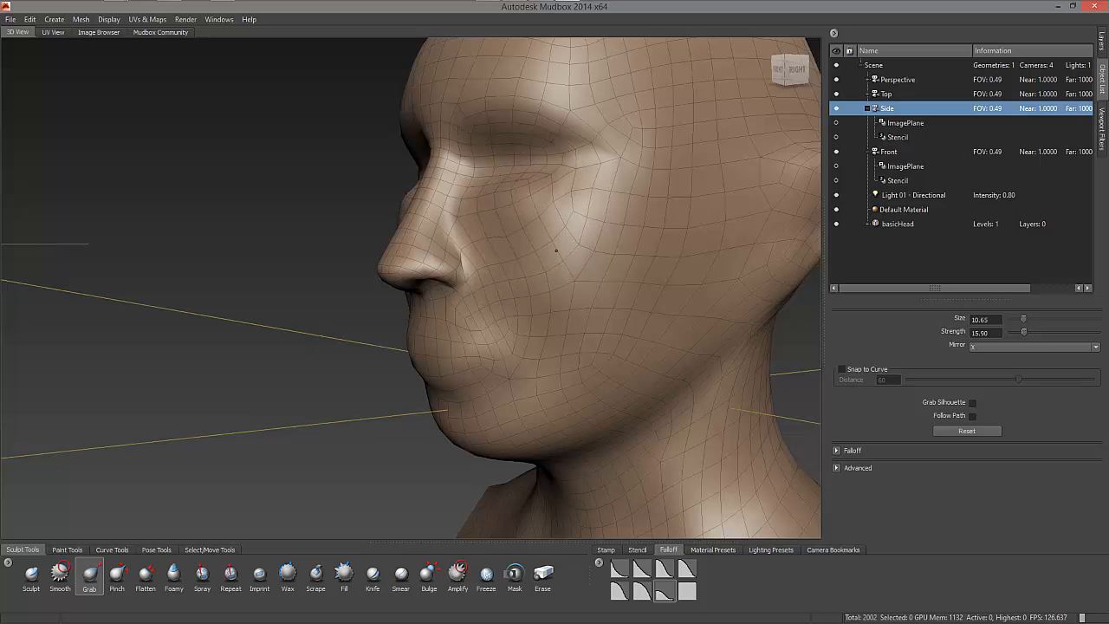
- Refine the cheekbone and the side of the face with the Grab brush, checking the shape from the front and both sides
alt+right_drag(588, 279, 511, 282)
alt+drag(511, 282, 561, 297)
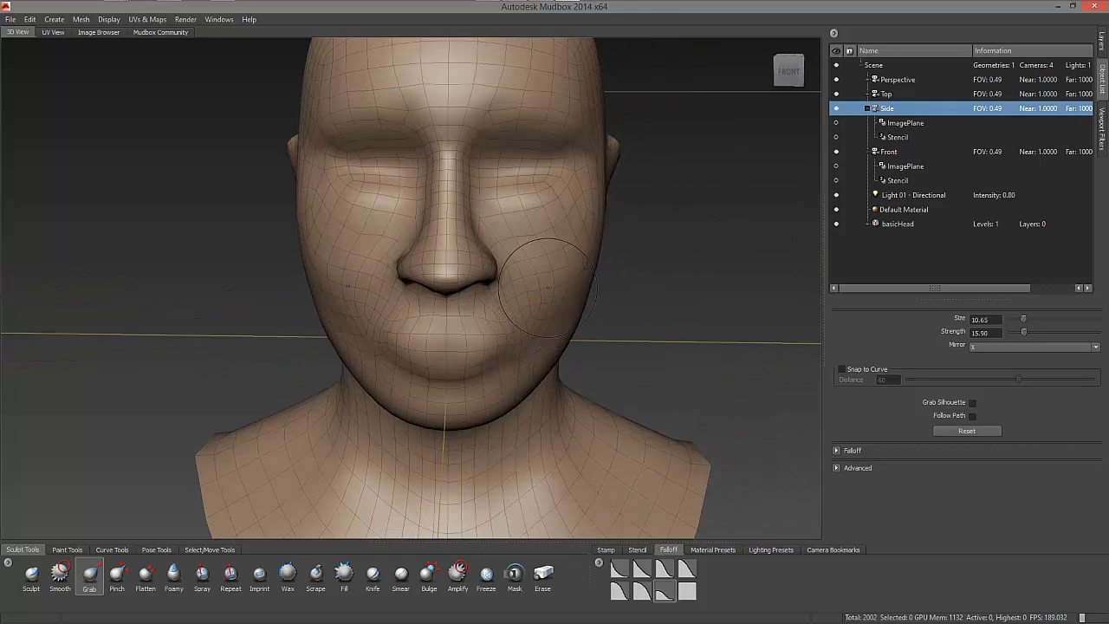
mouse_move(501, 247)
alt+mouse_down()
mouse_move(546, 240)
mouse_move(511, 235)
alt+mouse_up()
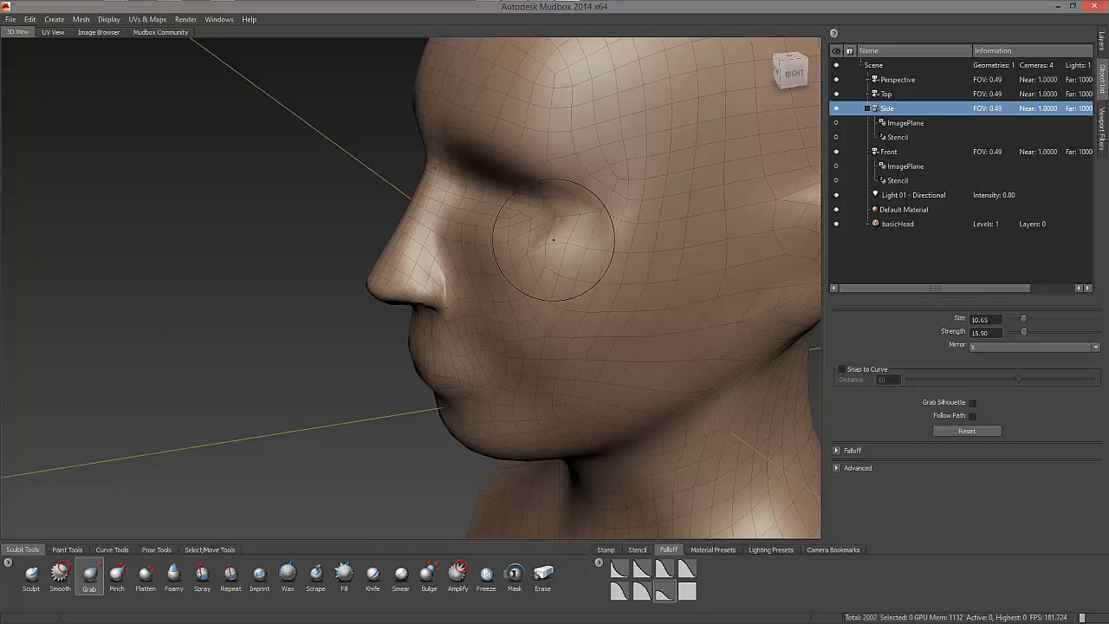
mouse_move(589, 232)
alt+mouse_down()
mouse_move(438, 272)
mouse_move(446, 259)
mouse_move(499, 261)
alt+mouse_up()
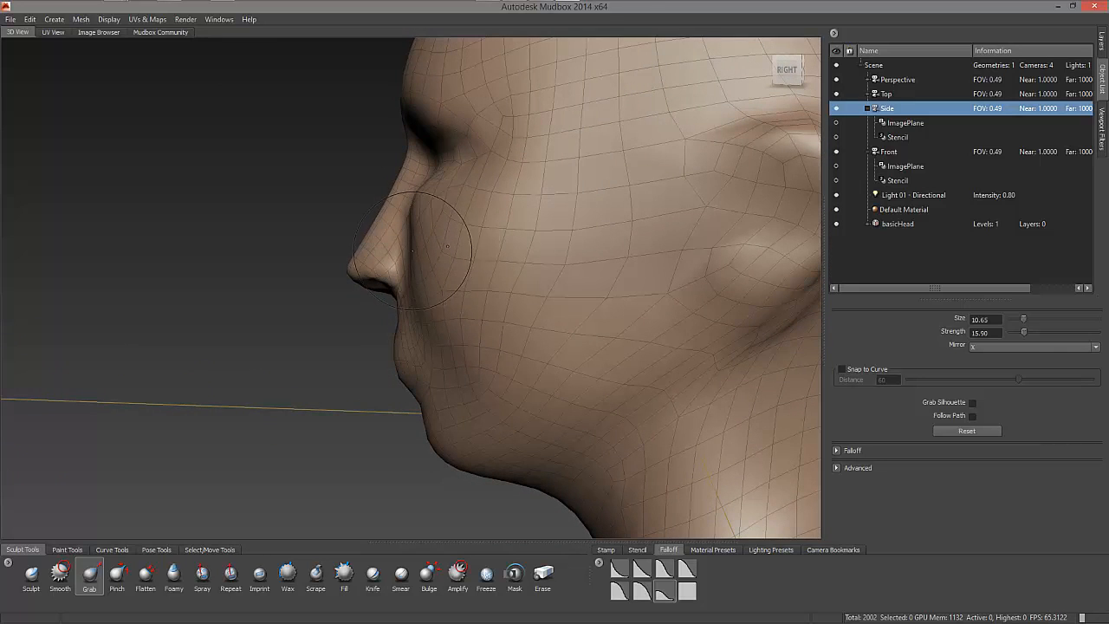
mouse_move(414, 252)
alt+mouse_down()
mouse_move(437, 261)
mouse_move(424, 272)
mouse_move(466, 279)
mouse_move(481, 251)
mouse_move(530, 270)
alt+mouse_up()
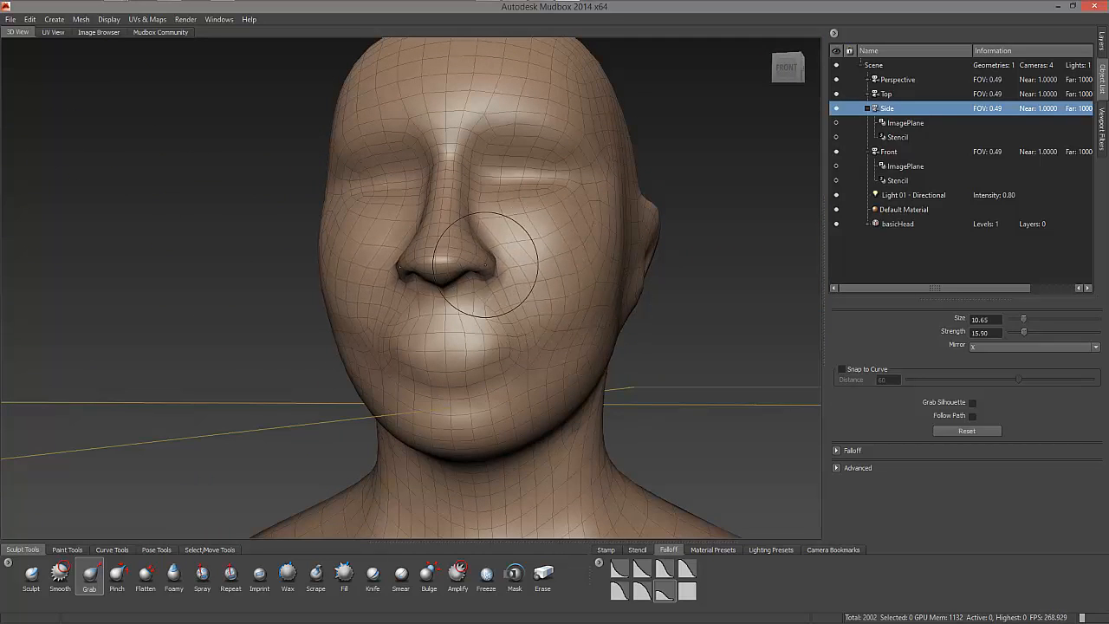
mouse_move(485, 264)
alt+mouse_down()
mouse_move(358, 297)
mouse_move(466, 279)
mouse_move(594, 232)
alt+mouse_up()
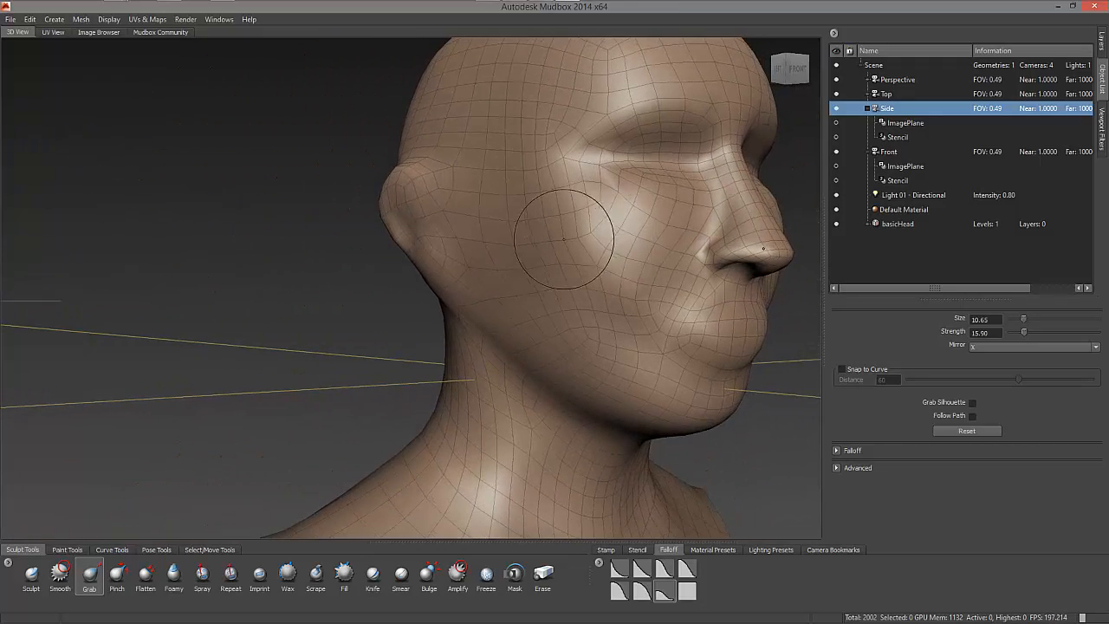
- Smooth the side of the face and the area where the neck meets the jaw below the ear
key(shift)
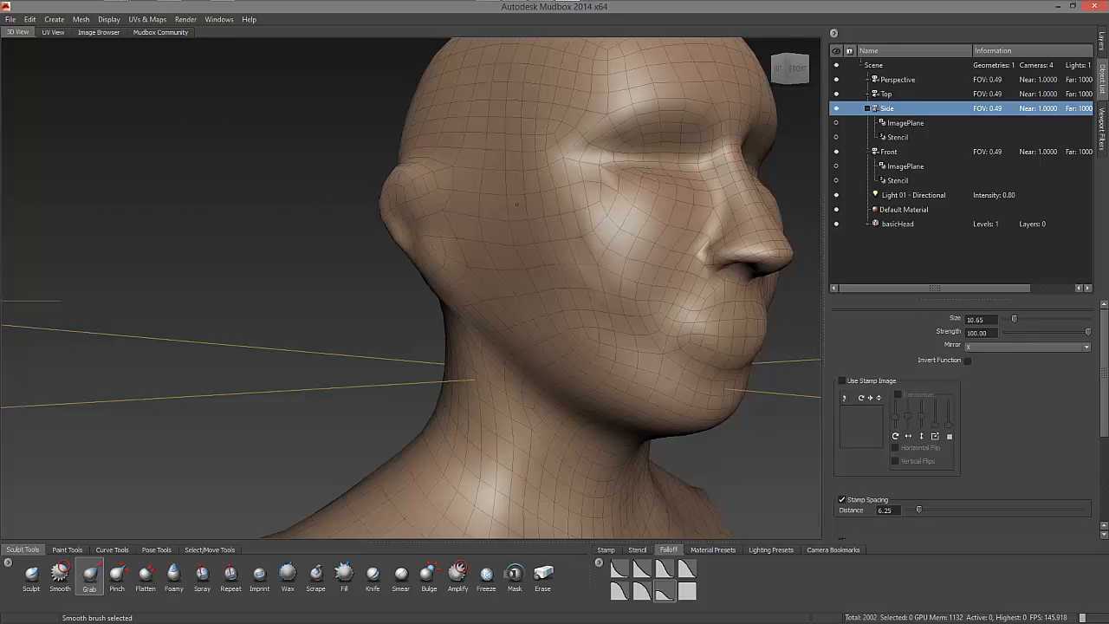
mouse_move(507, 321)
alt+mouse_down()
mouse_move(587, 303)
mouse_move(259, 294)
alt+mouse_up()
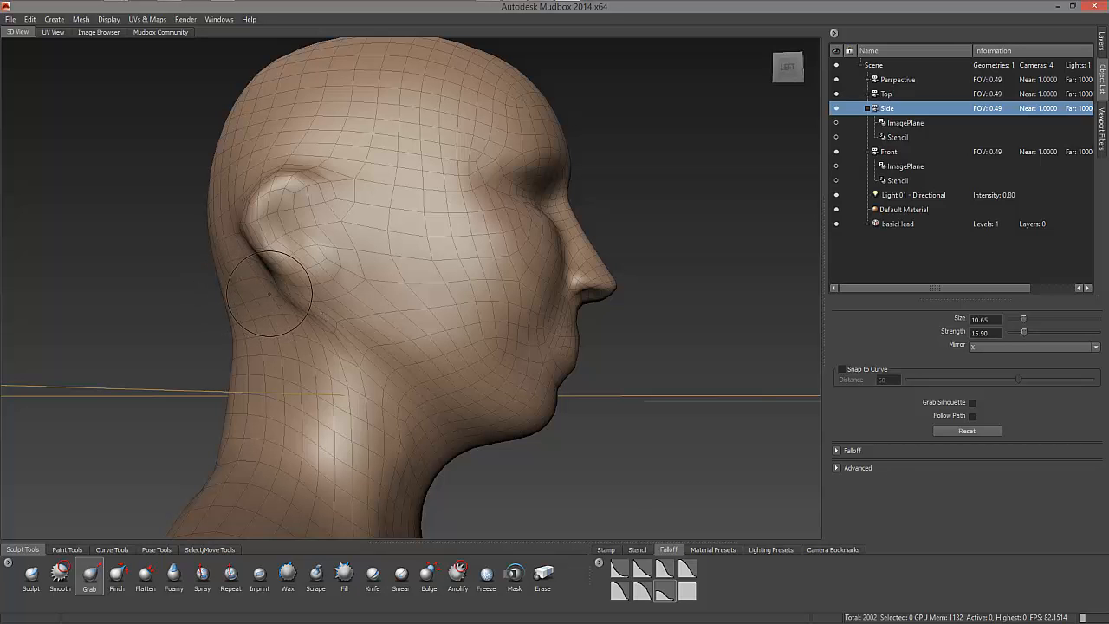
key(shift)
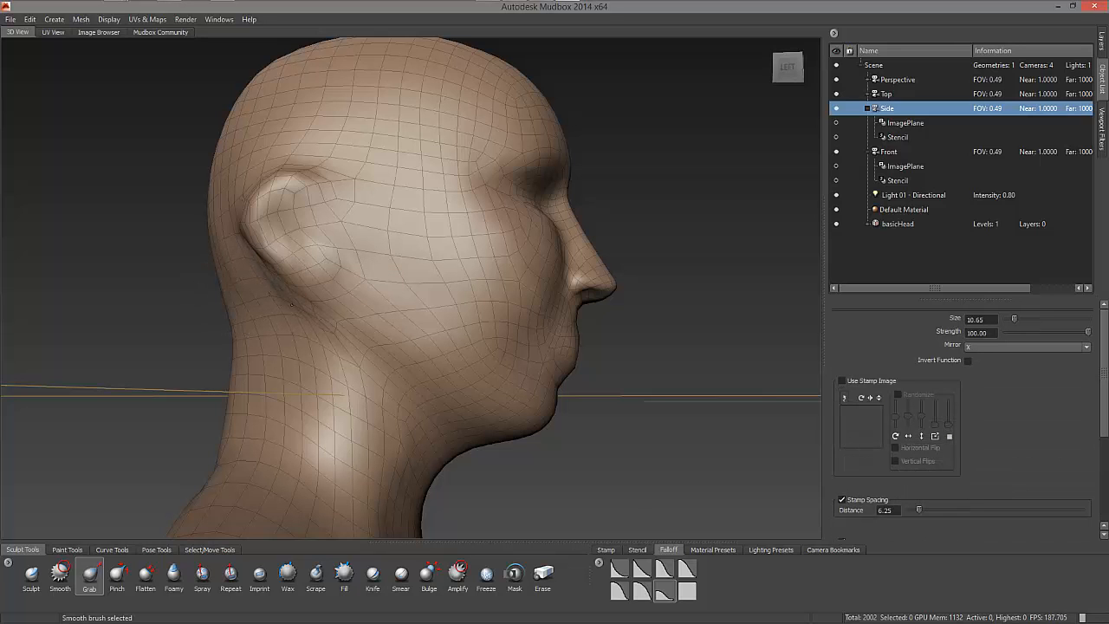
alt+drag(273, 299, 398, 353)
key(shift)
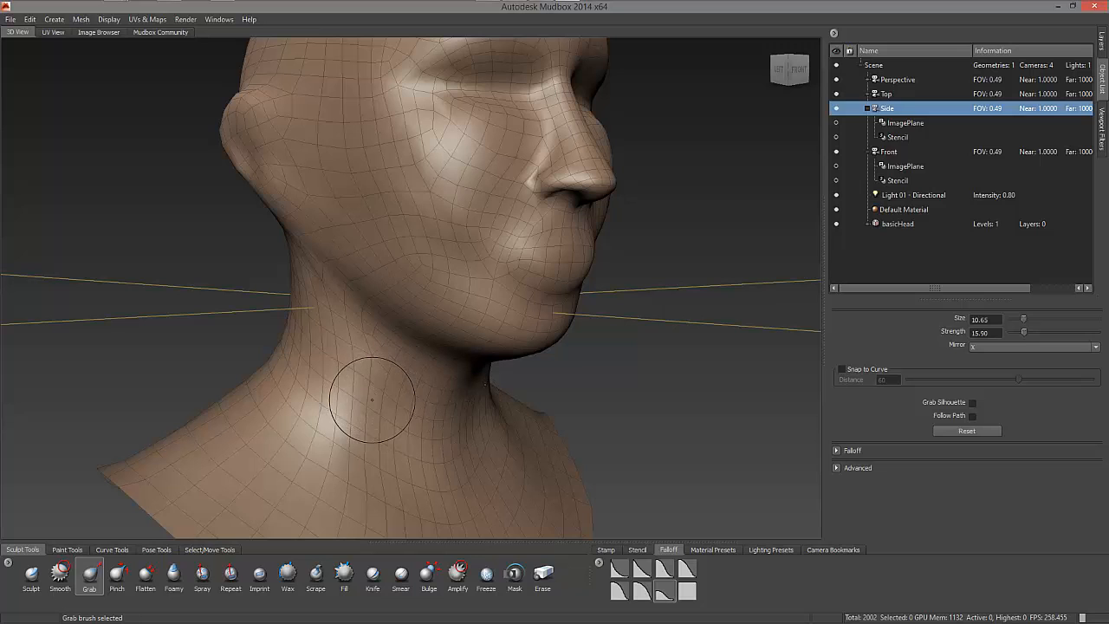
- Subdivide the head mesh to level 1 and smooth the side of the cheek
key(shift+d)
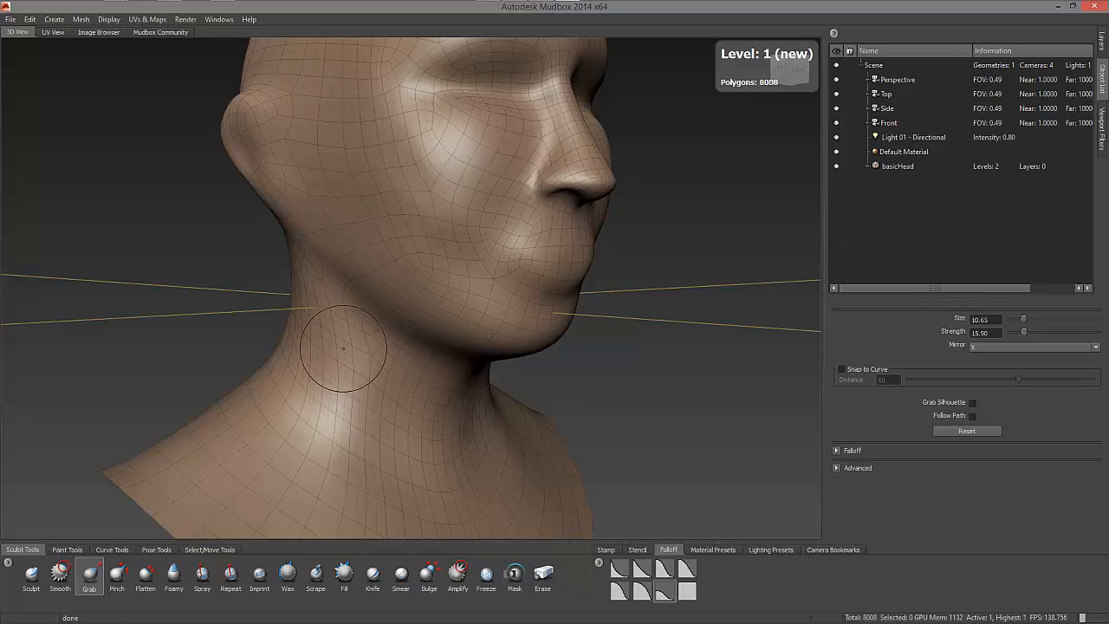
mouse_move(485, 308)
alt+mouse_down()
mouse_move(457, 297)
mouse_move(458, 368)
mouse_move(461, 333)
mouse_move(439, 330)
alt+mouse_up()
key(shift)
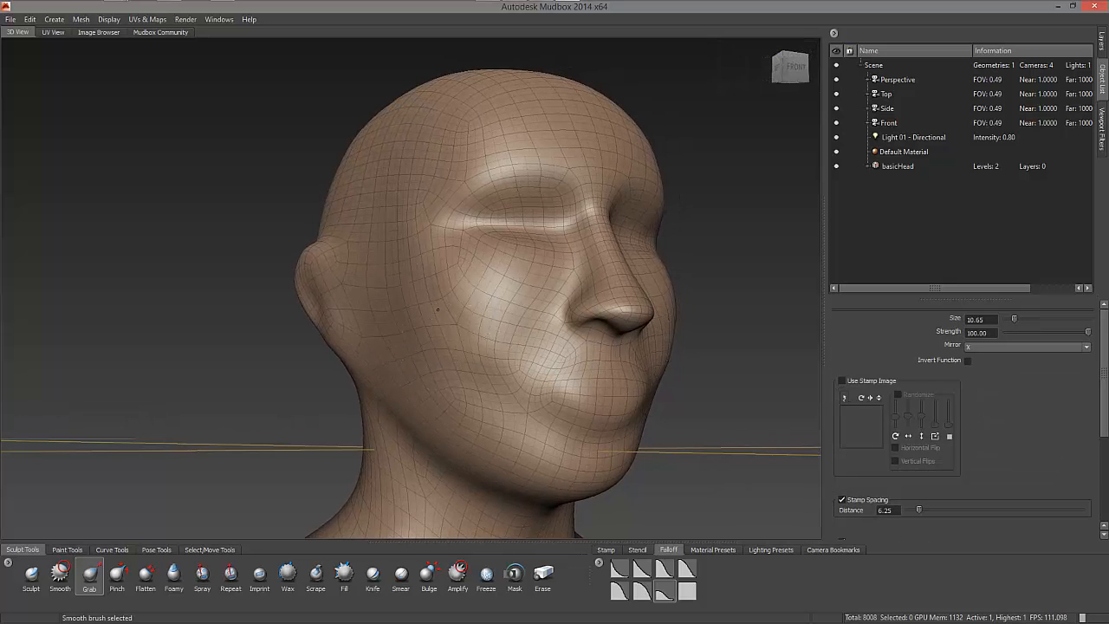
mouse_move(430, 327)
alt+mouse_down()
mouse_move(453, 304)
mouse_move(490, 300)
alt+mouse_up()
- Enlarge the Grab brush to 23.55, adjust the broad form of the cheek, and smooth it
key(space)
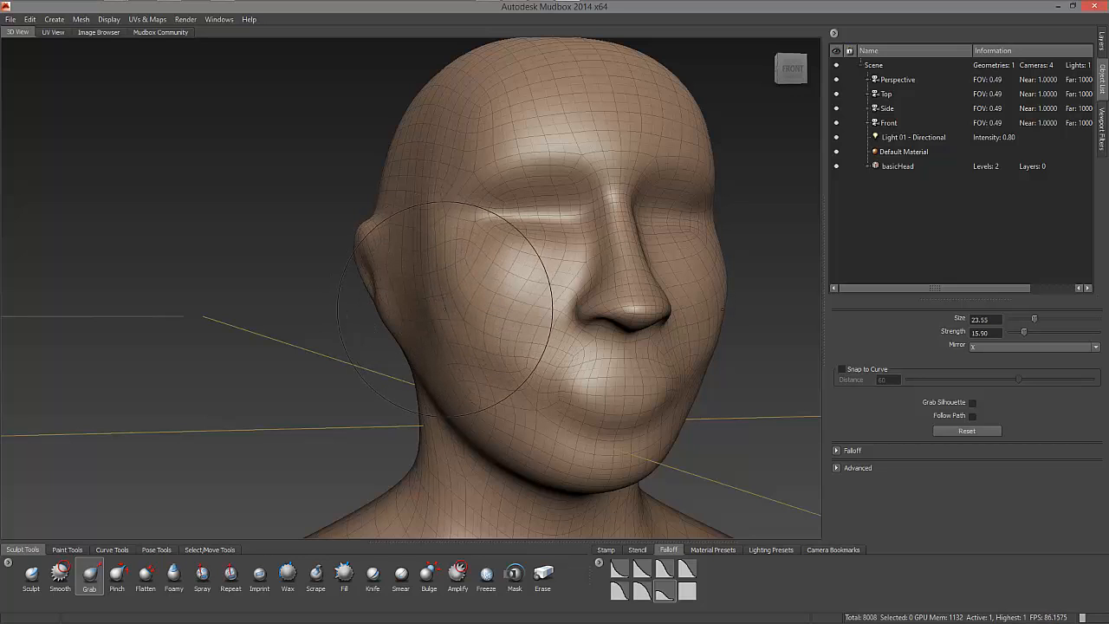
key(shift)
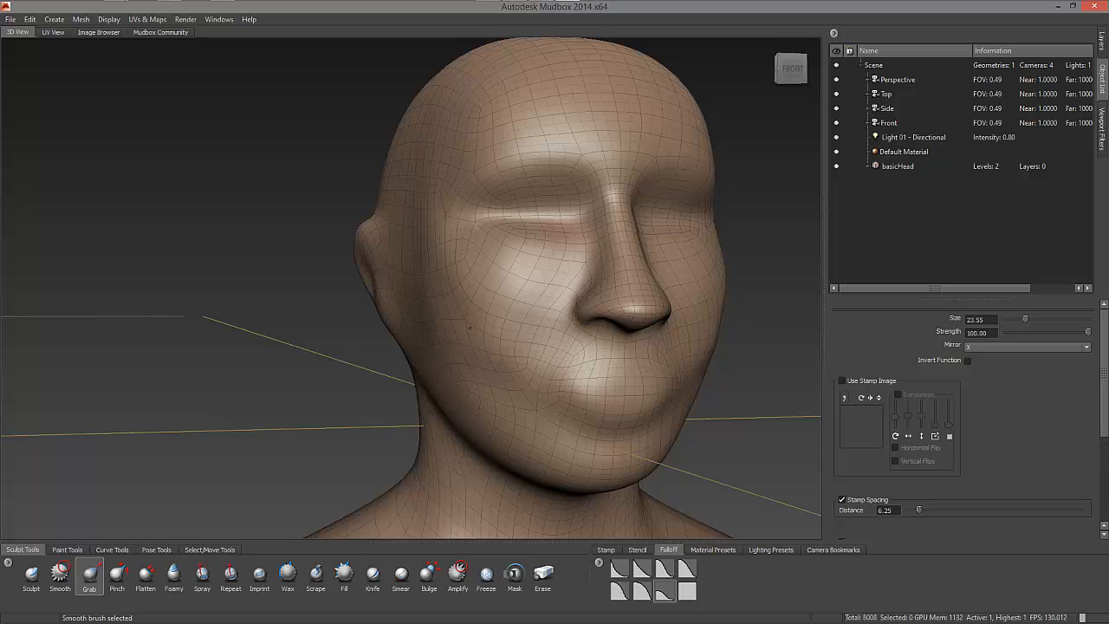
mouse_move(469, 327)
alt+mouse_down()
mouse_move(465, 309)
mouse_move(614, 346)
mouse_move(675, 331)
alt+mouse_up()
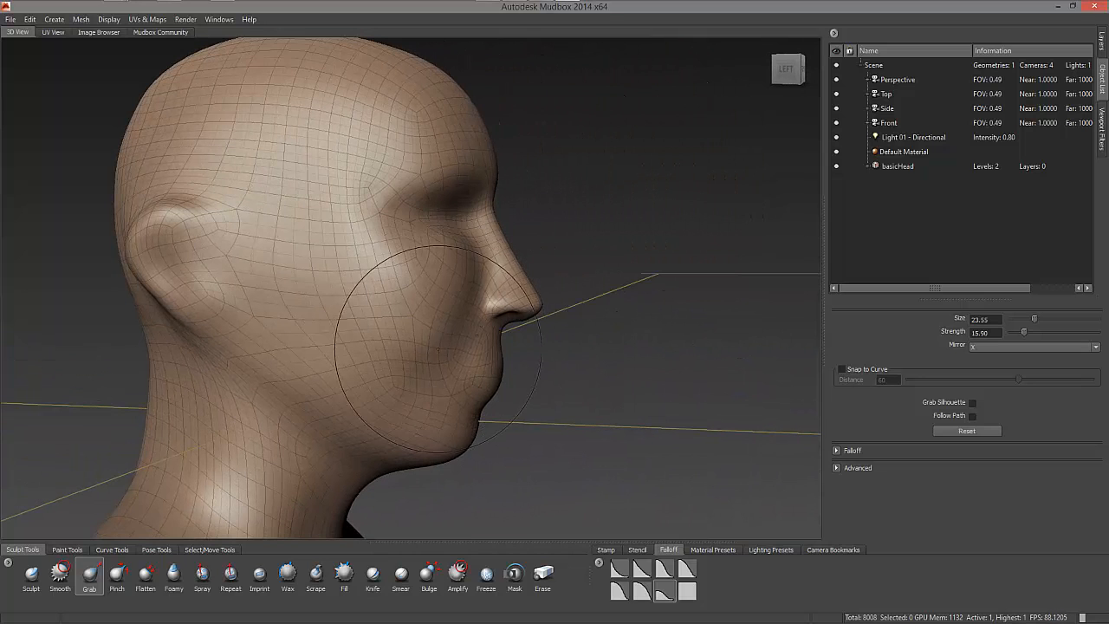
- Reduce the Grab brush to 15.21 and shape the lower cheek and jawline, working from the side and three-quarter views
mouse_move(437, 349)
alt+mouse_down()
mouse_move(444, 336)
mouse_move(375, 343)
alt+mouse_up()
right_click(418, 338)
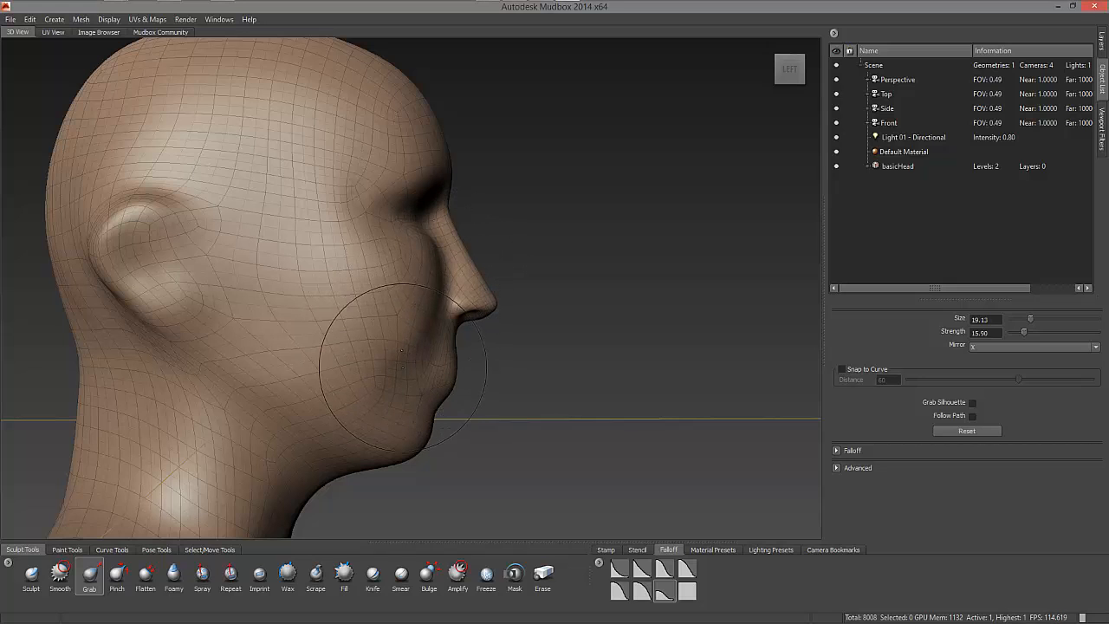
right_click(383, 368)
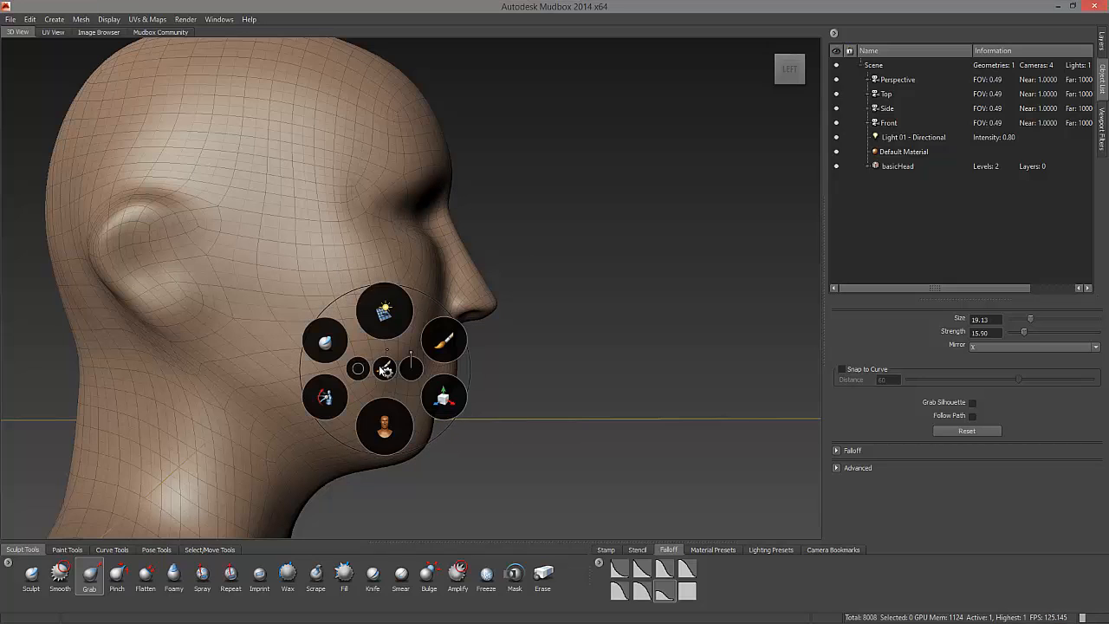
mouse_move(364, 368)
mouse_down()
mouse_move(343, 372)
mouse_move(411, 362)
mouse_move(481, 379)
mouse_up()
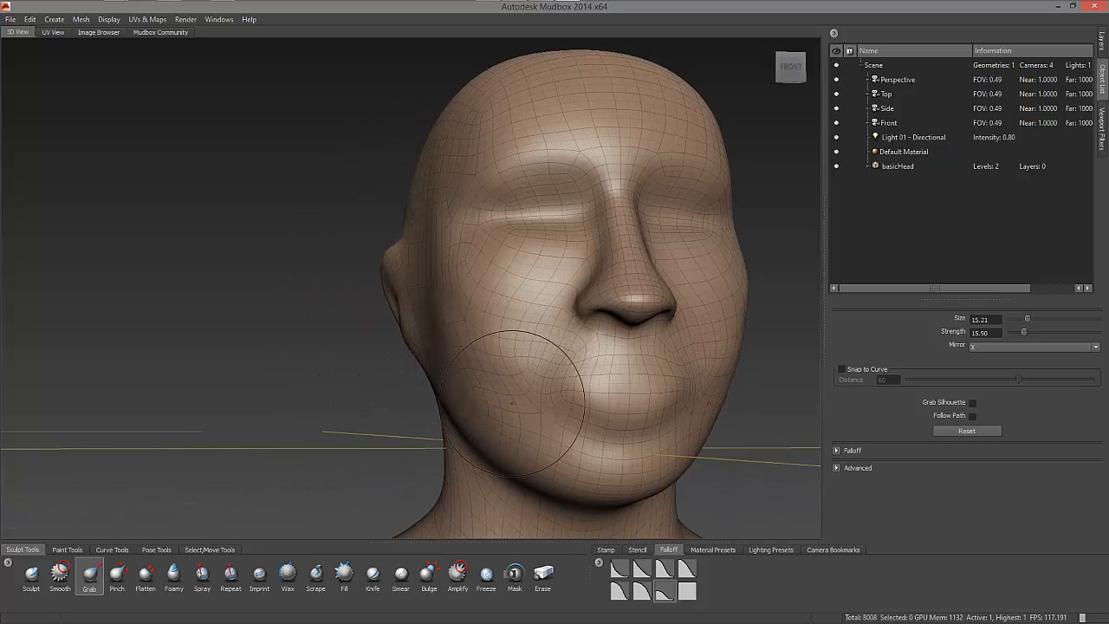
alt+drag(512, 403, 458, 440)
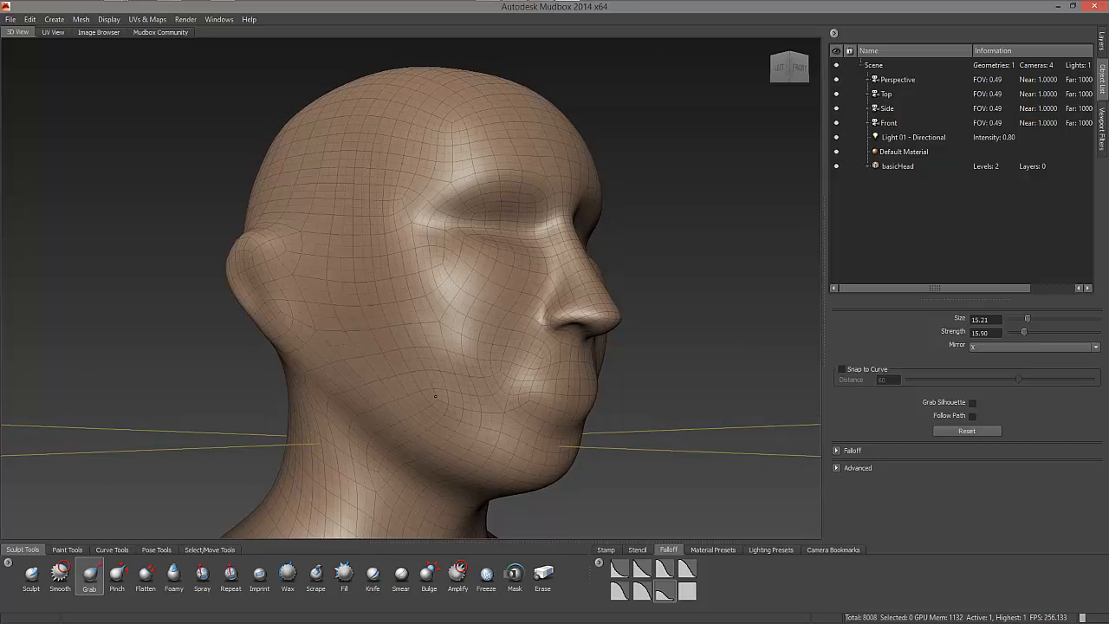
alt+drag(435, 396, 344, 393)
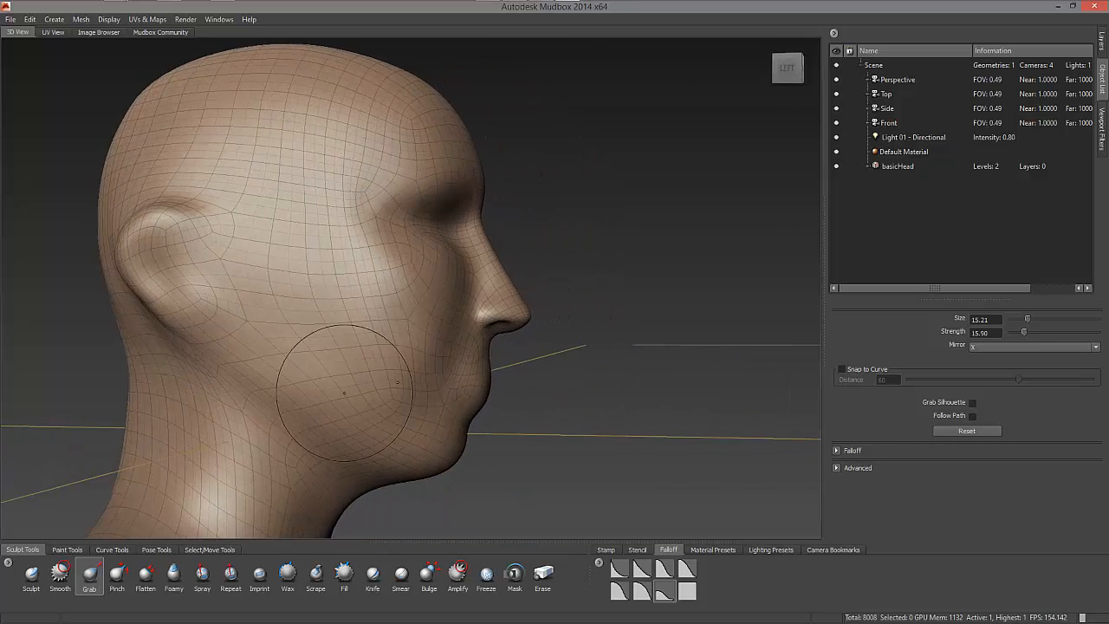
alt+drag(235, 383, 303, 377)
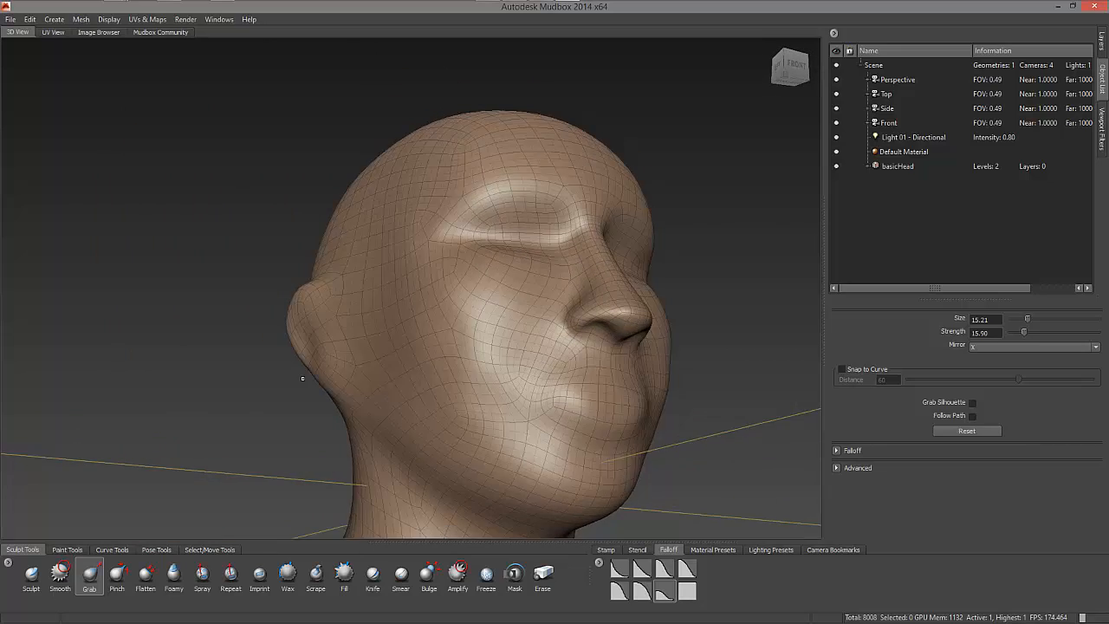
alt+middle_drag(303, 377, 302, 265)
mouse_move(302, 265)
alt+mouse_down()
mouse_move(310, 284)
mouse_move(448, 350)
mouse_move(187, 246)
alt+mouse_up()
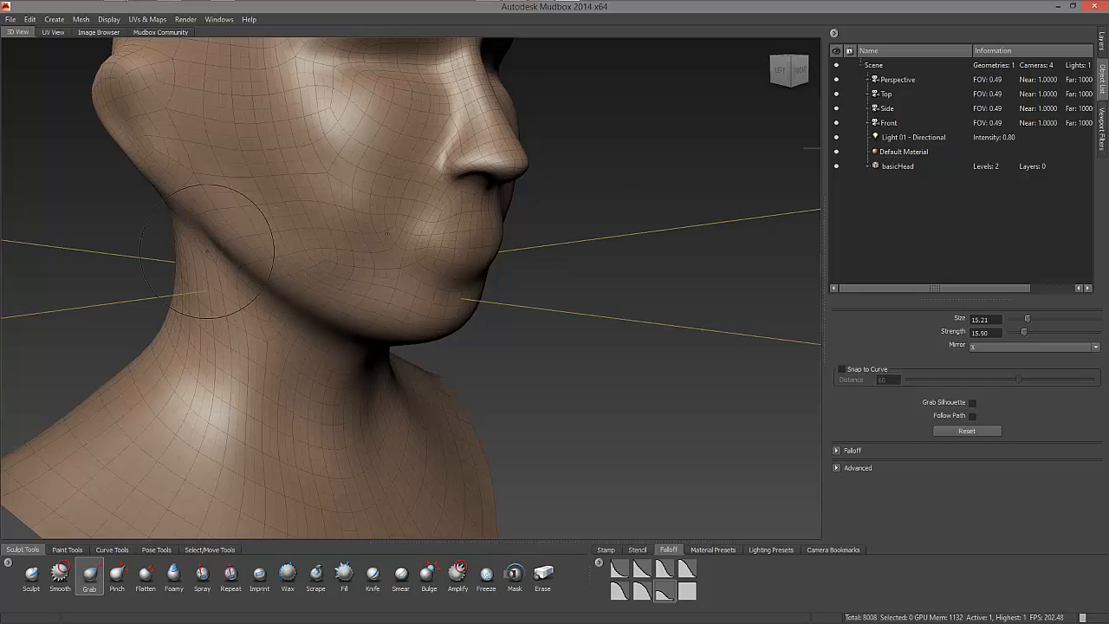
- Adjust the back of the jaw below the ear from underneath the head and smooth the transition into the neck
alt+drag(198, 208, 314, 355)
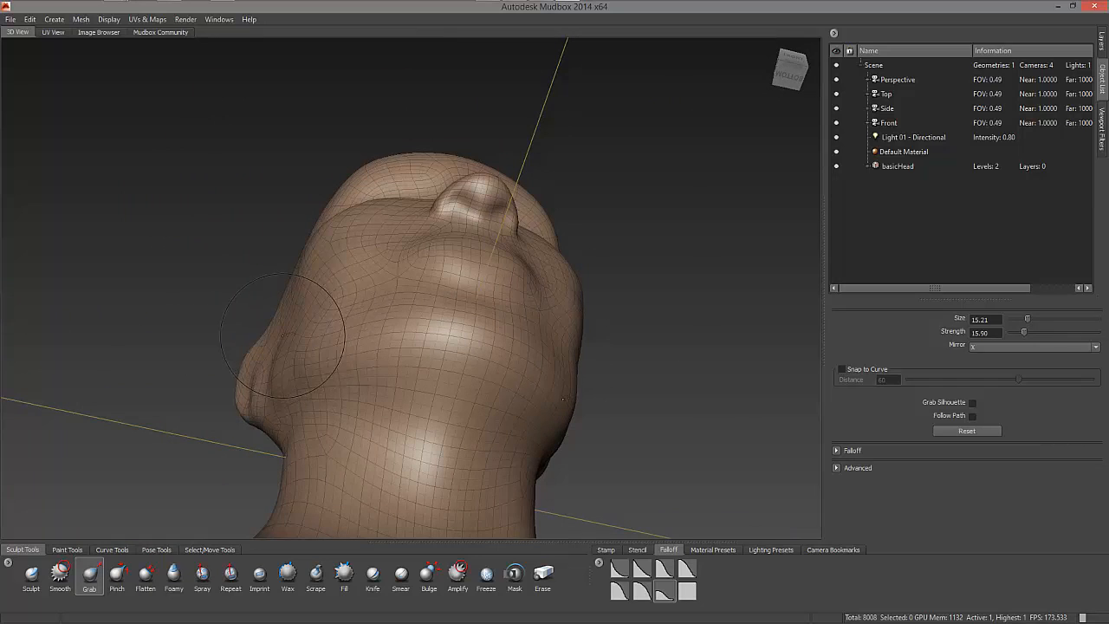
key(shift)
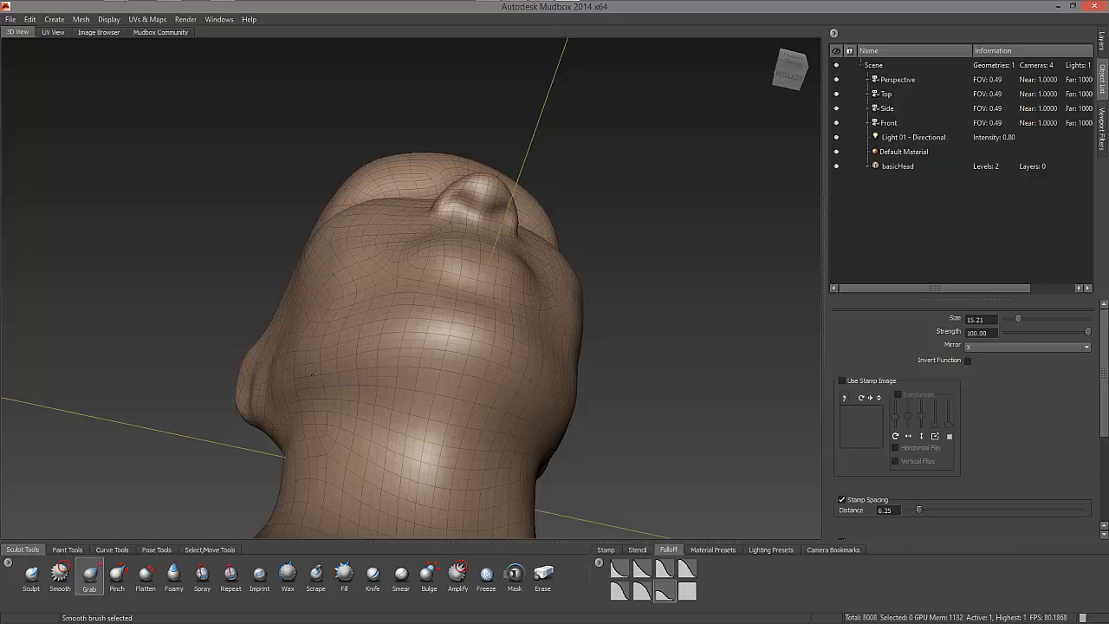
mouse_move(321, 358)
alt+mouse_down()
mouse_move(312, 333)
mouse_move(322, 309)
mouse_move(222, 294)
mouse_move(191, 266)
alt+mouse_up()
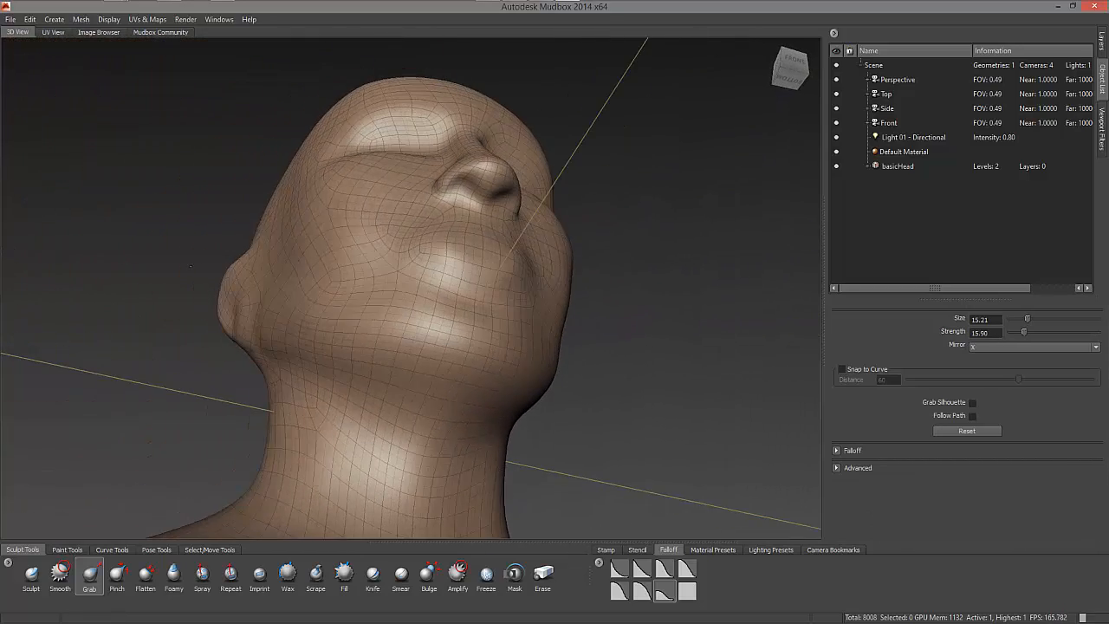
- Set the Grab brush to 19.05 and reshape the jaw and lower cheek from below, smoothing the surface between strokes
right_click(302, 275)
click(274, 275)
click(272, 274)
alt+drag(342, 299, 377, 316)
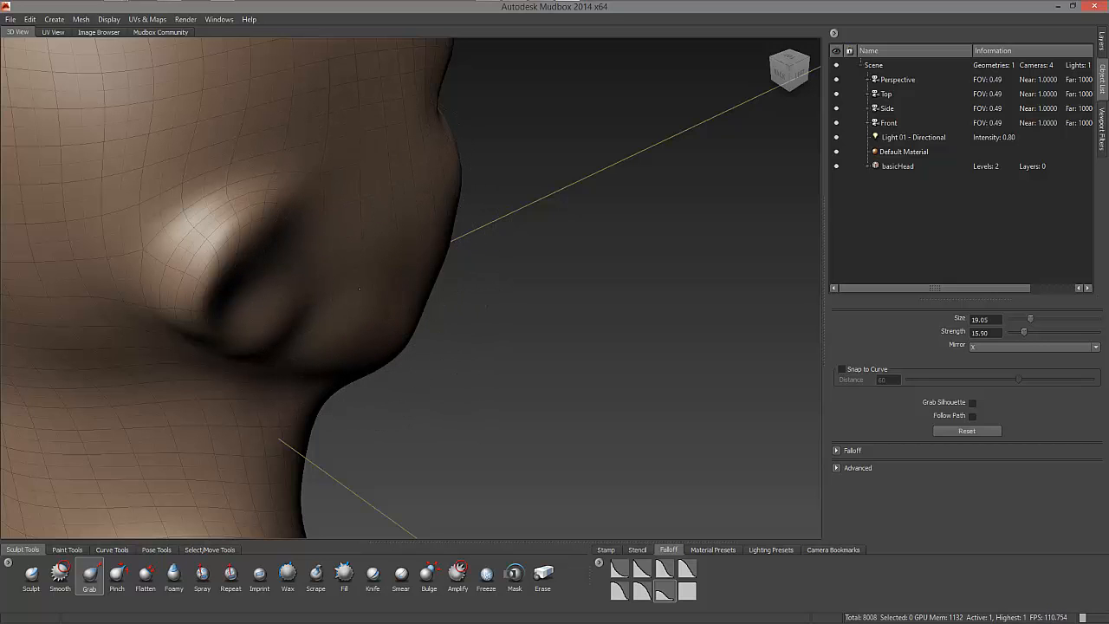
mouse_move(424, 315)
alt+mouse_down()
mouse_move(243, 218)
mouse_move(371, 260)
alt+mouse_up()
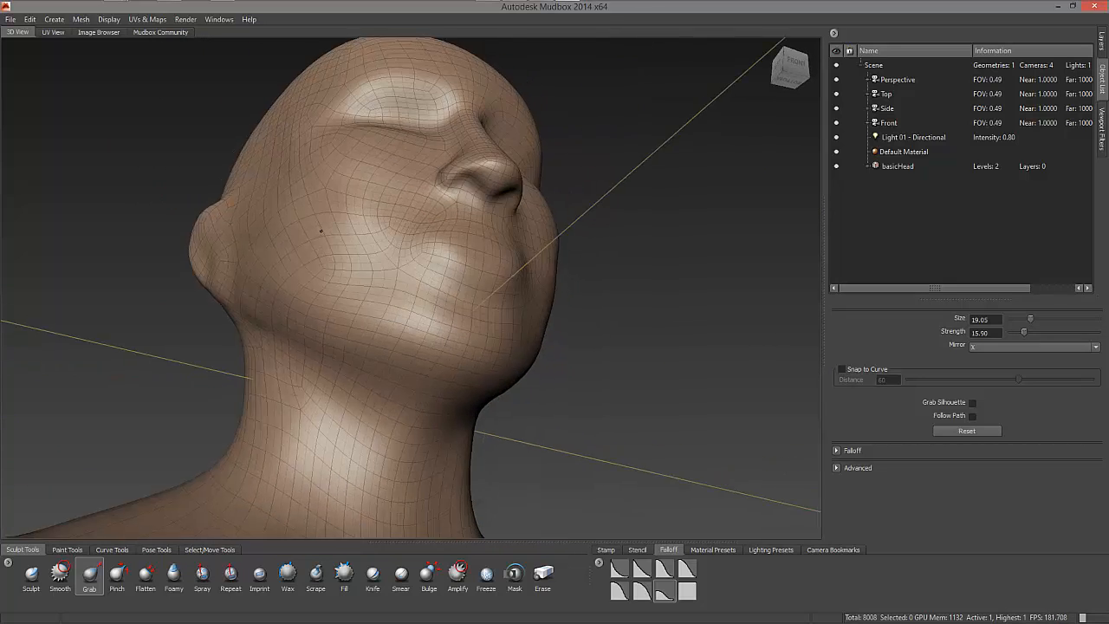
alt+drag(279, 246, 284, 225)
key(shift)
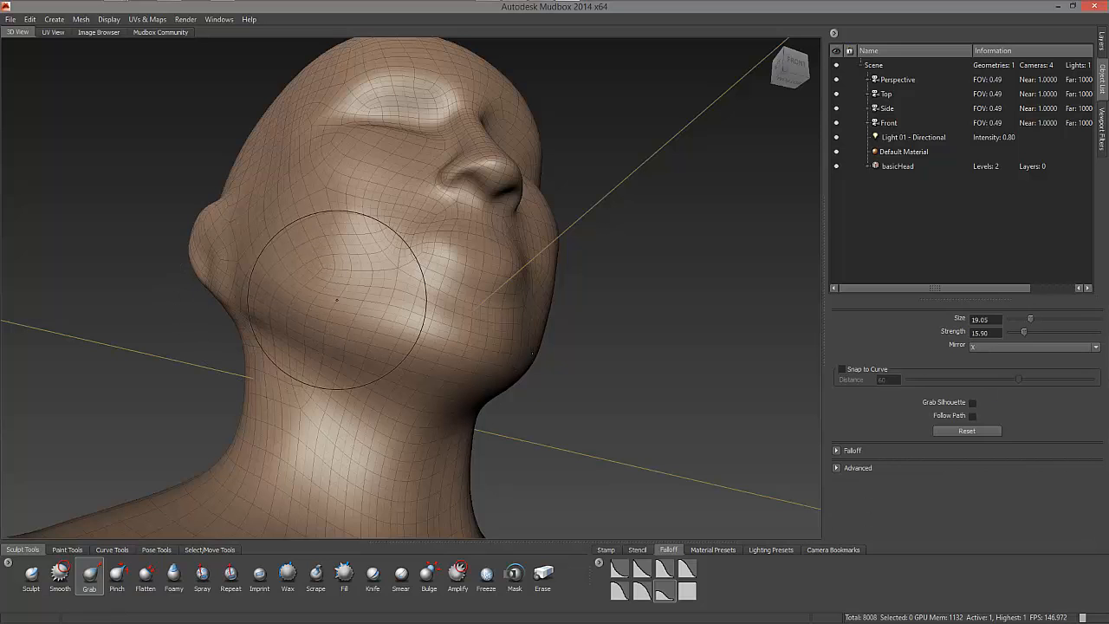
key(shift)
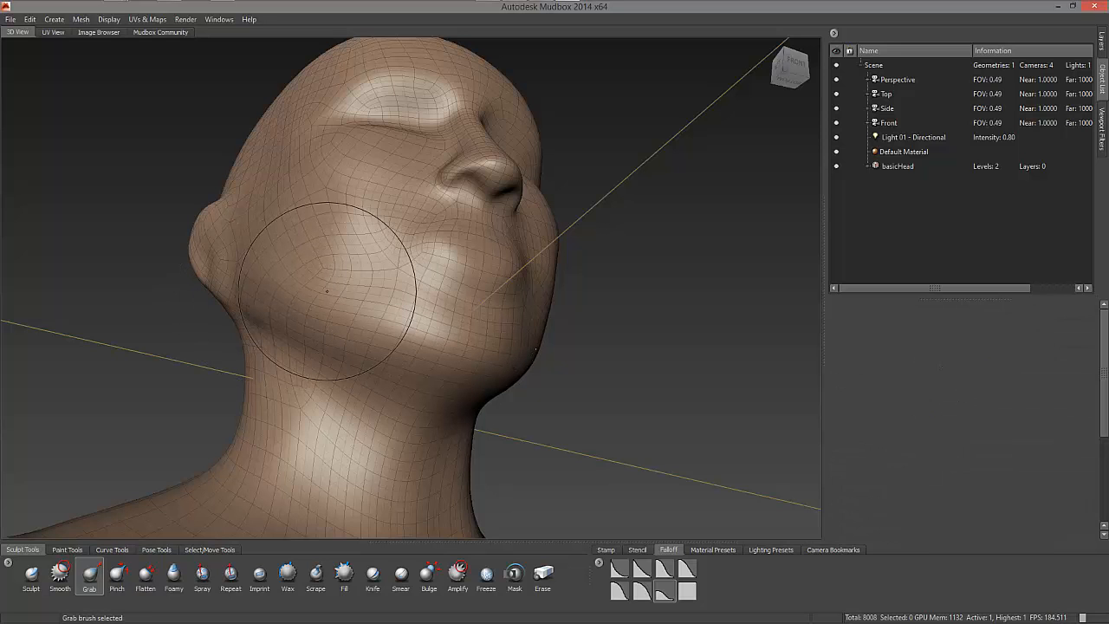
- Examine the overall proportions of the head from a distance and close up at three-quarter angles
alt+drag(335, 278, 288, 292)
alt+right_drag(288, 293, 106, 207)
alt+drag(106, 208, 147, 280)
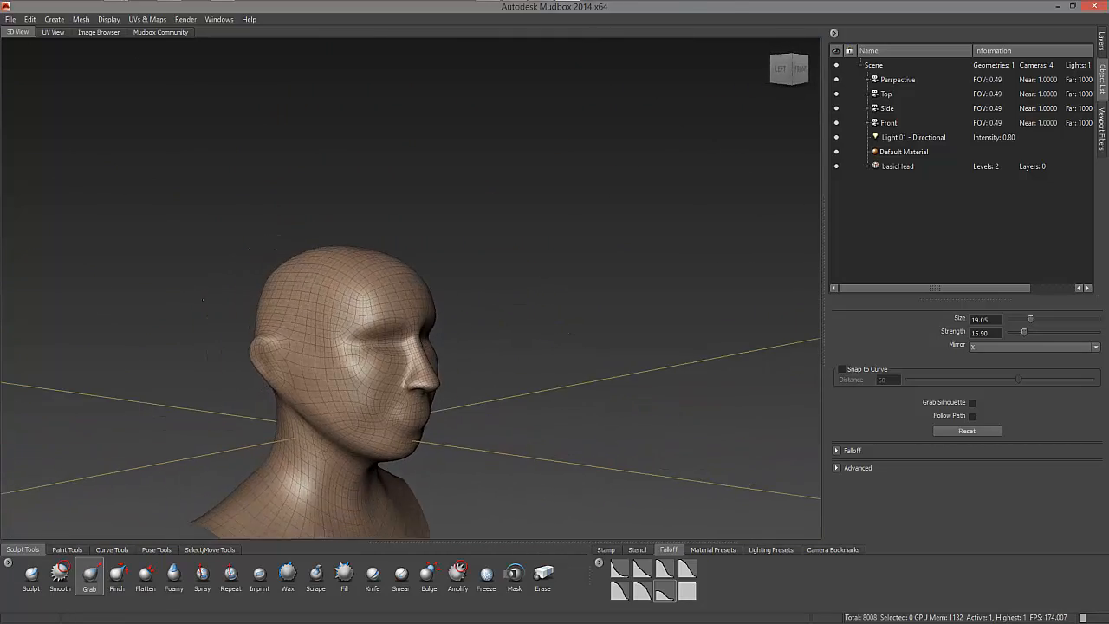
alt+drag(366, 277, 372, 242)
alt+right_drag(372, 242, 582, 280)
alt+middle_drag(582, 281, 645, 239)
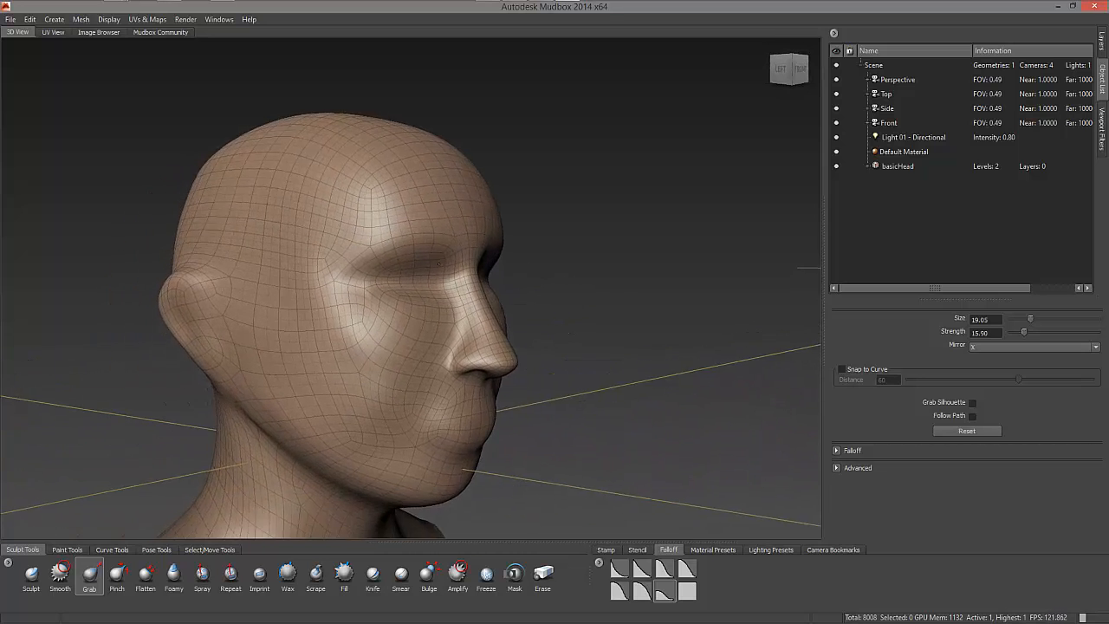
alt+drag(645, 239, 485, 235)
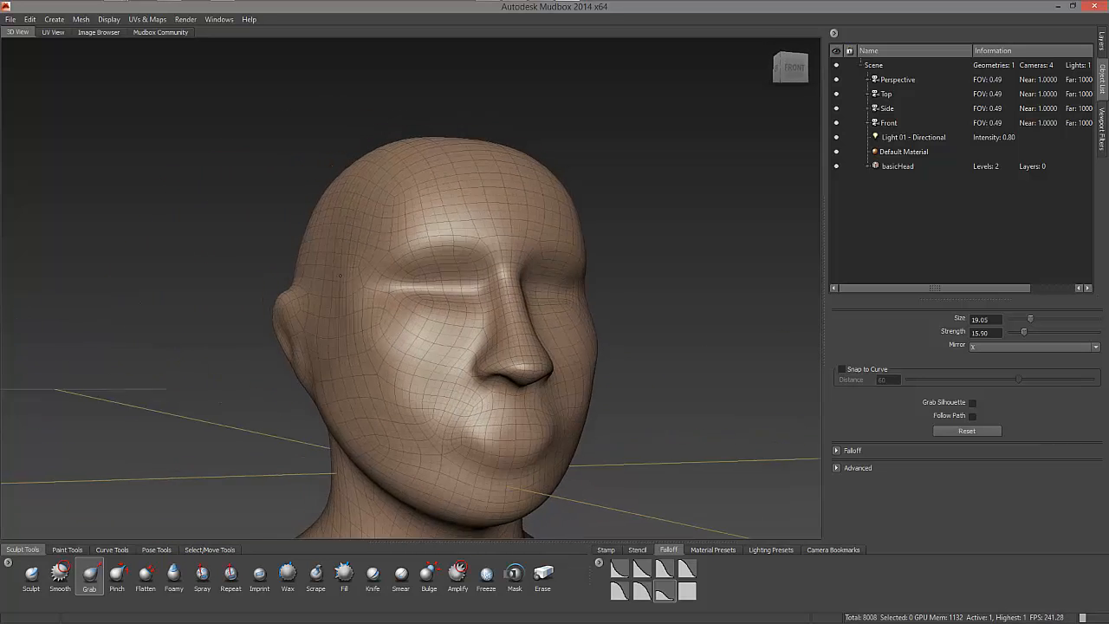
- Look through the Front camera to compare the sculpted head with the front reference photo
click(892, 124)
right_click(894, 123)
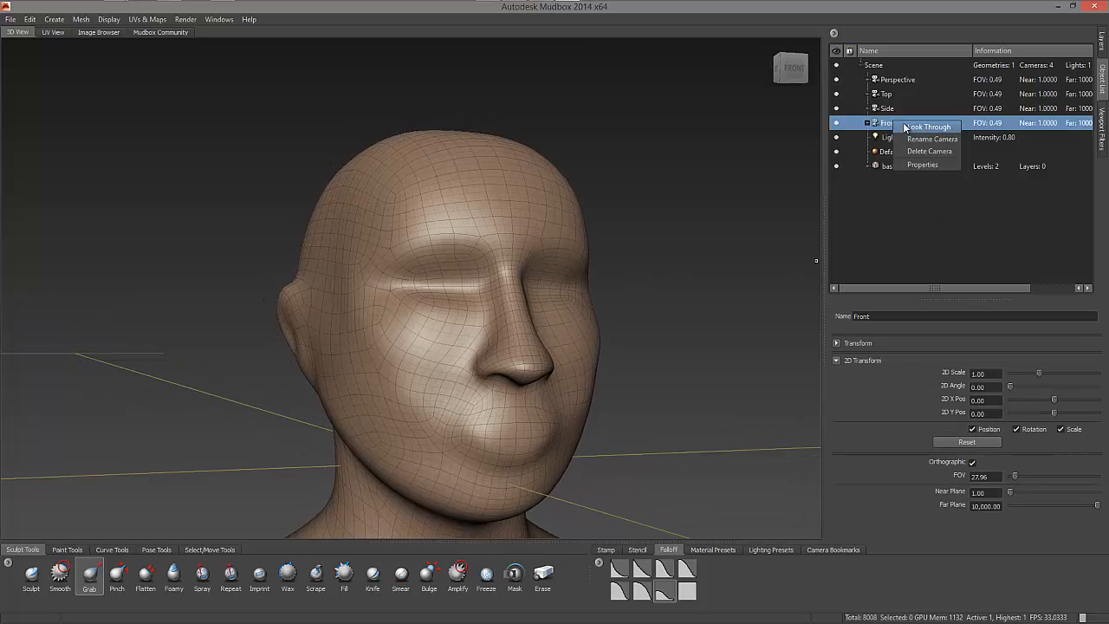
click(908, 127)
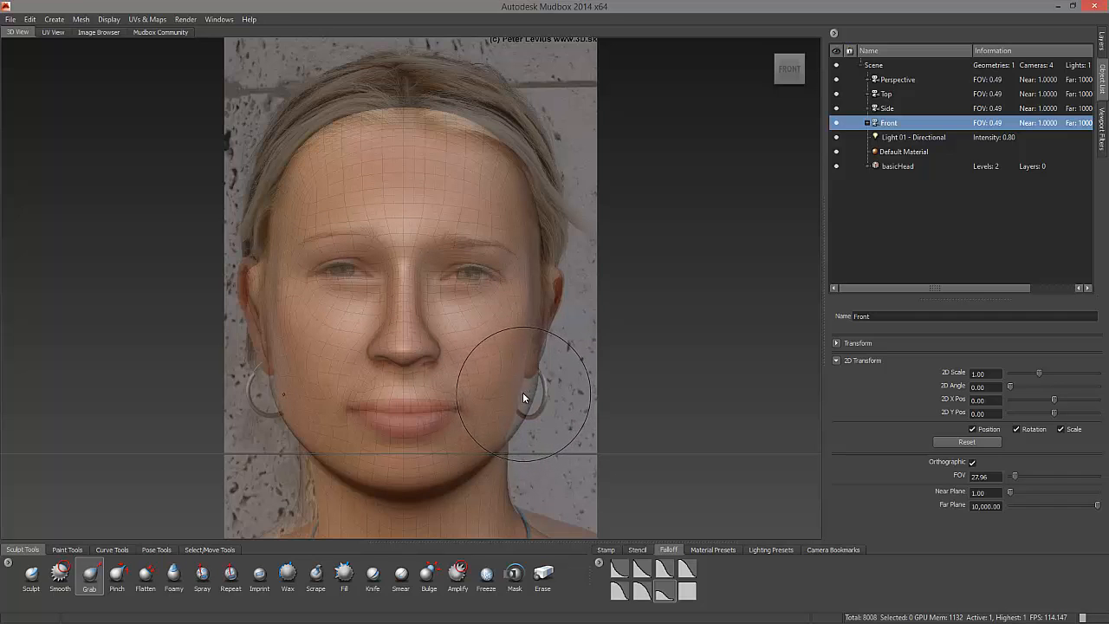
- Activate the Sculpt brush and set its size to 4.34 and strength to 5.32, sizing it against the mouth in the reference photo
key(space)
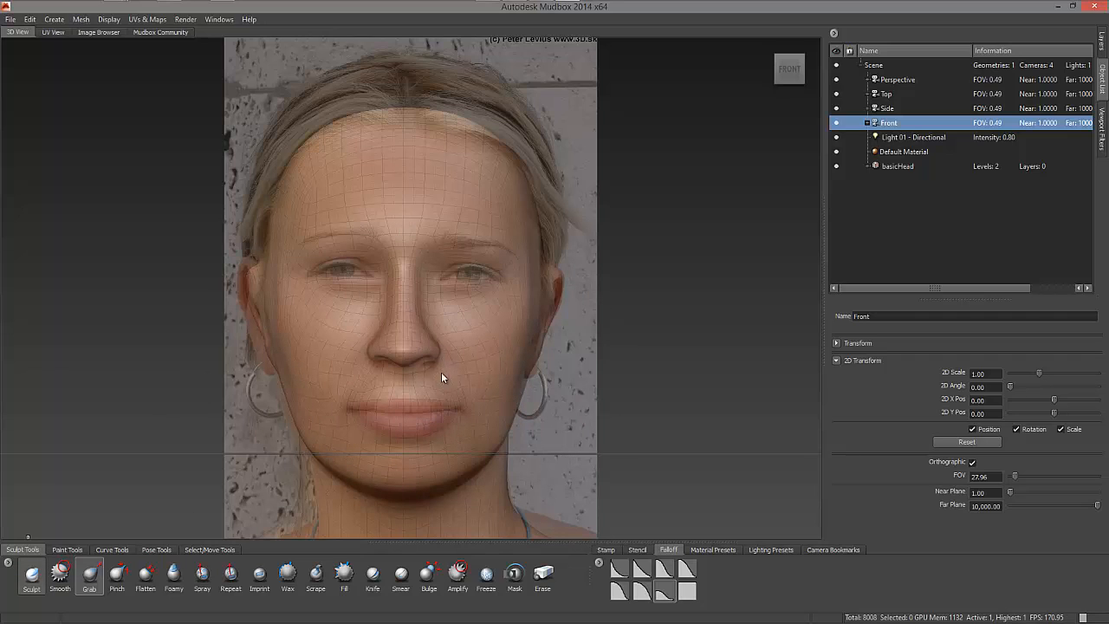
click(31, 577)
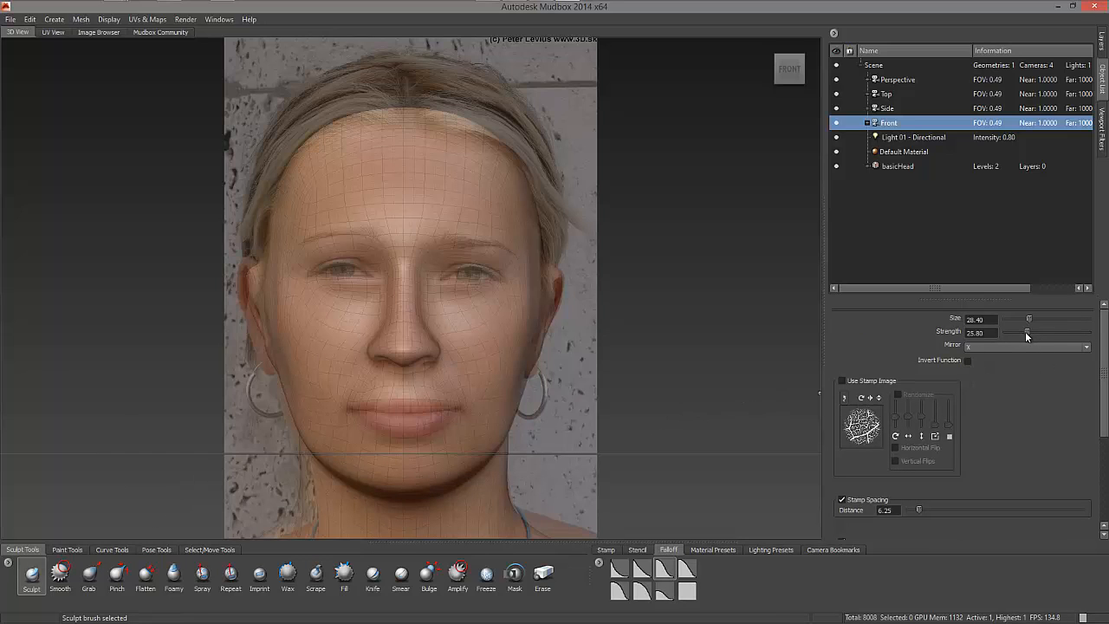
key(space)
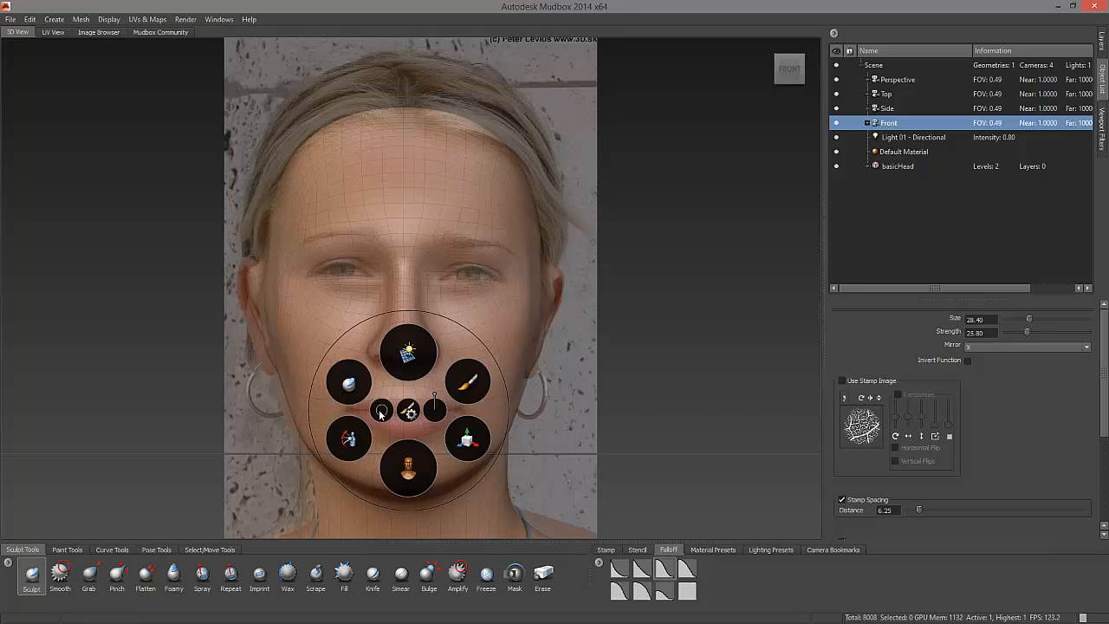
mouse_move(375, 407)
mouse_down()
mouse_move(300, 418)
mouse_move(310, 421)
mouse_up()
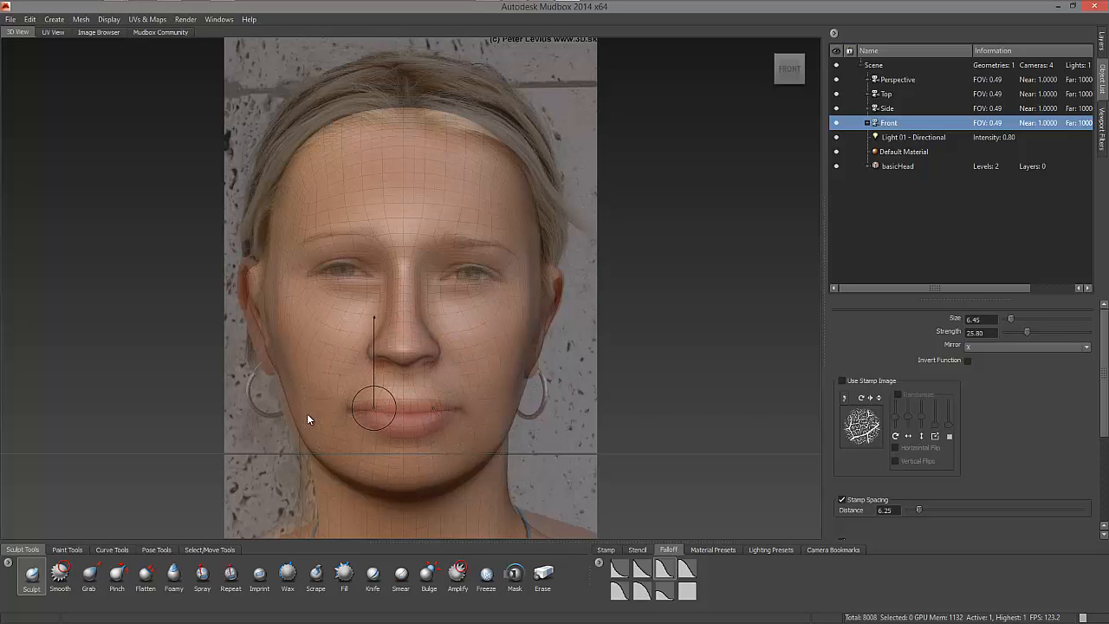
key(space)
drag(435, 408, 423, 454)
mouse_move(440, 413)
mouse_down()
mouse_move(436, 425)
mouse_move(377, 419)
mouse_move(433, 411)
mouse_move(355, 407)
mouse_up()
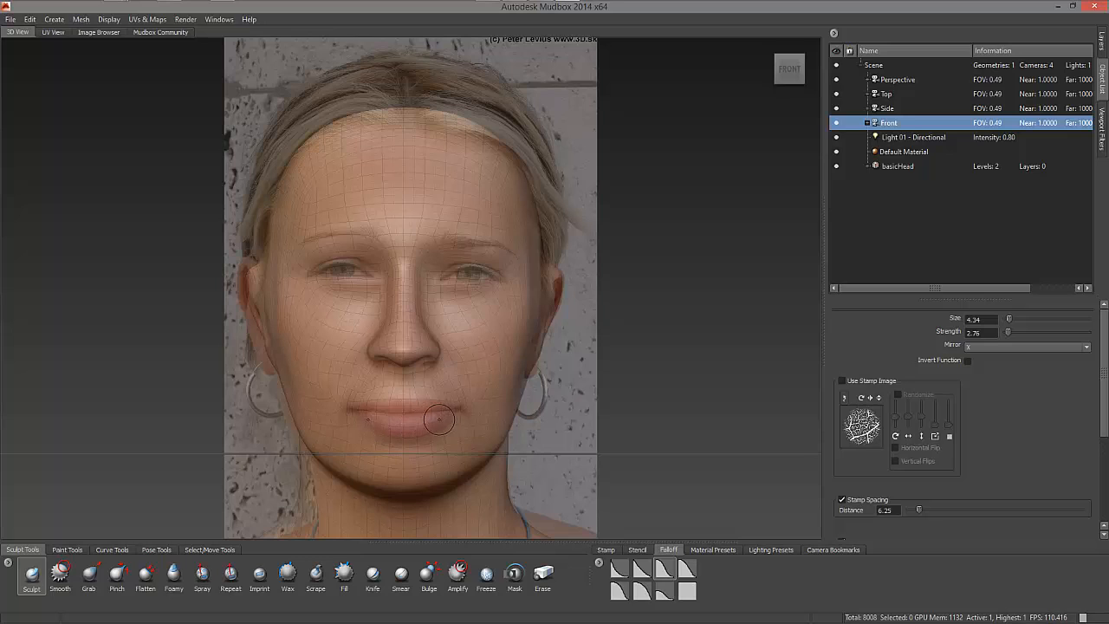
key(space)
drag(458, 413, 444, 412)
- Return to the perspective view and carve the line between the lips with the Sculpt brush reduced to size 2.71
key(space)
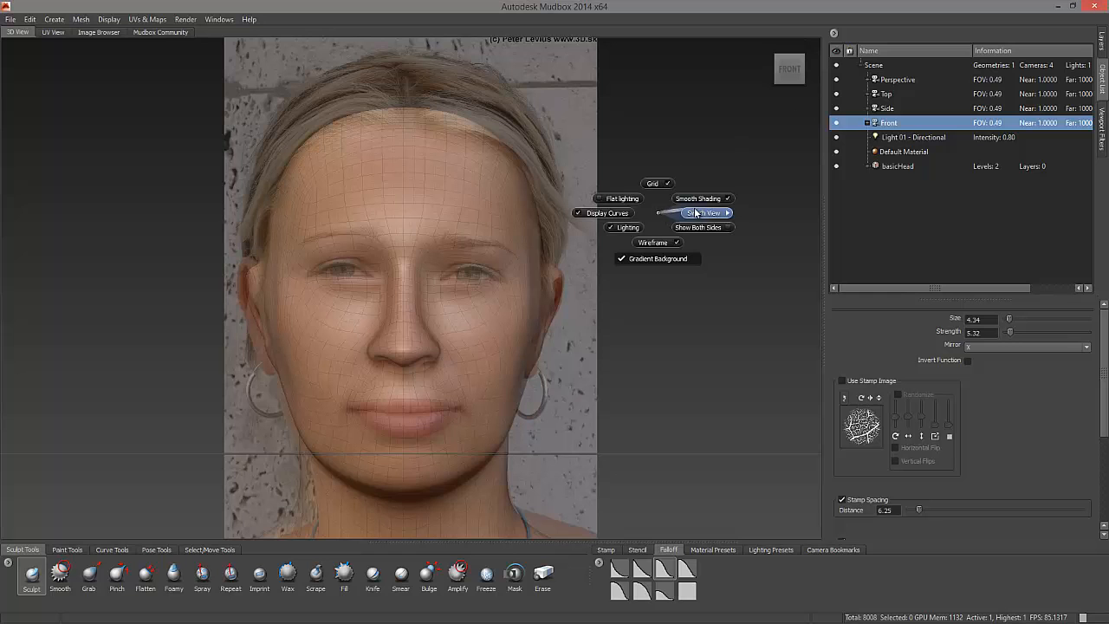
click(658, 210)
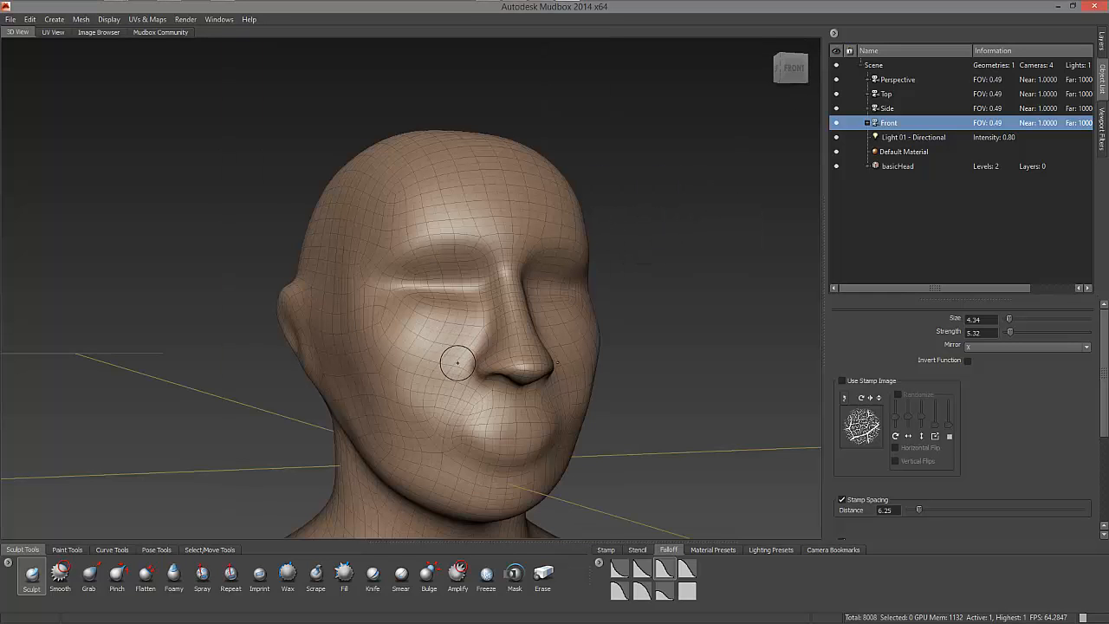
alt+drag(456, 361, 411, 351)
alt+middle_drag(451, 346, 401, 292)
alt+right_drag(401, 292, 550, 314)
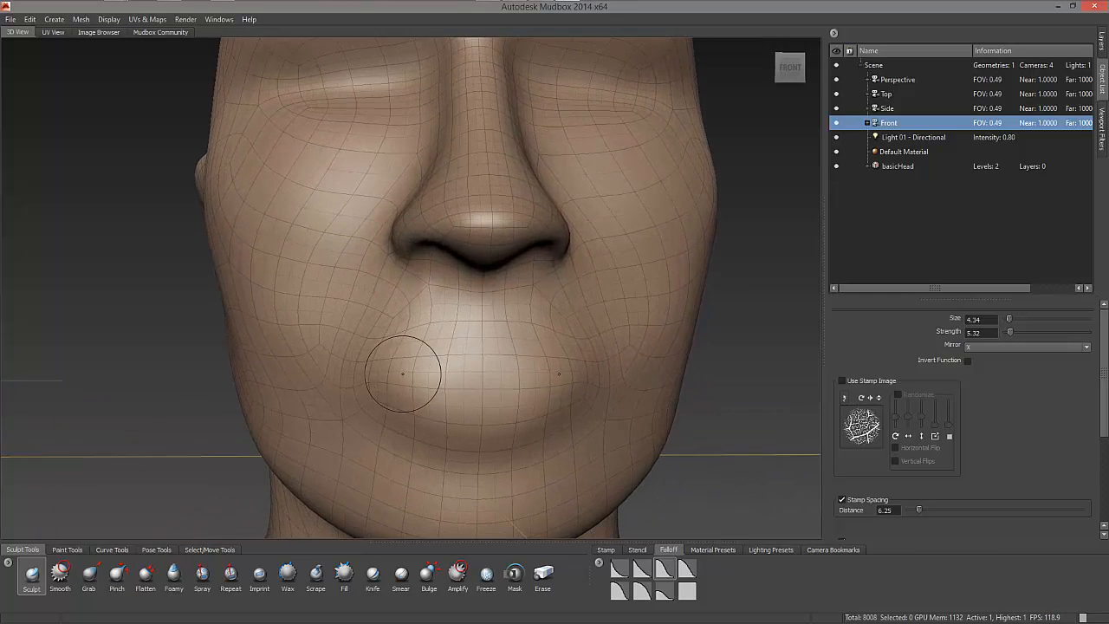
mouse_move(404, 374)
alt+mouse_down()
mouse_move(416, 373)
mouse_move(394, 383)
alt+mouse_up()
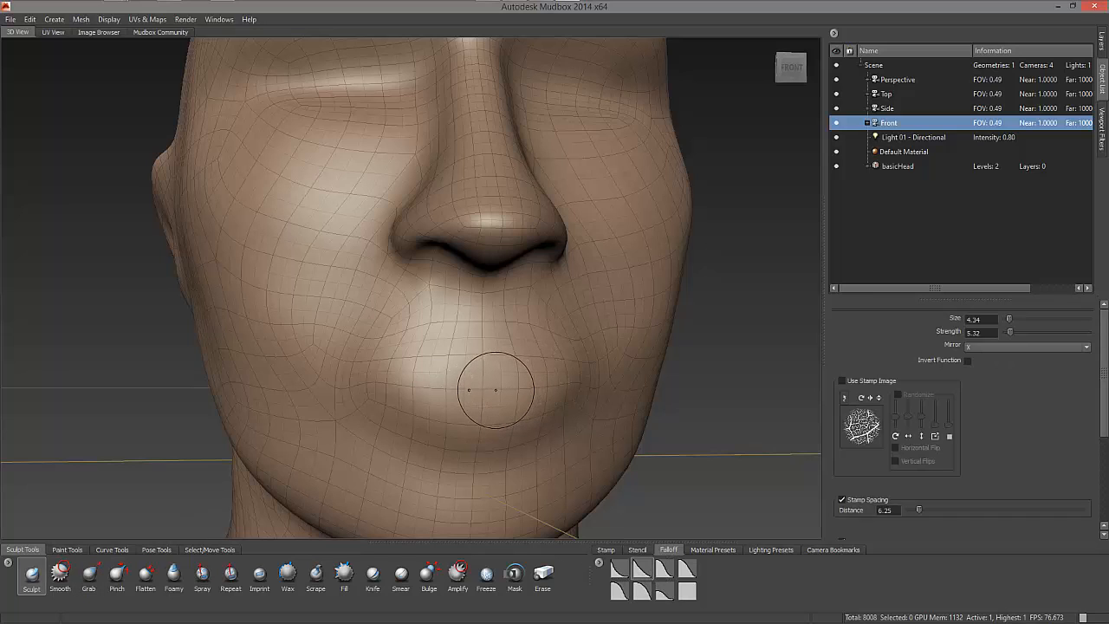
key(space)
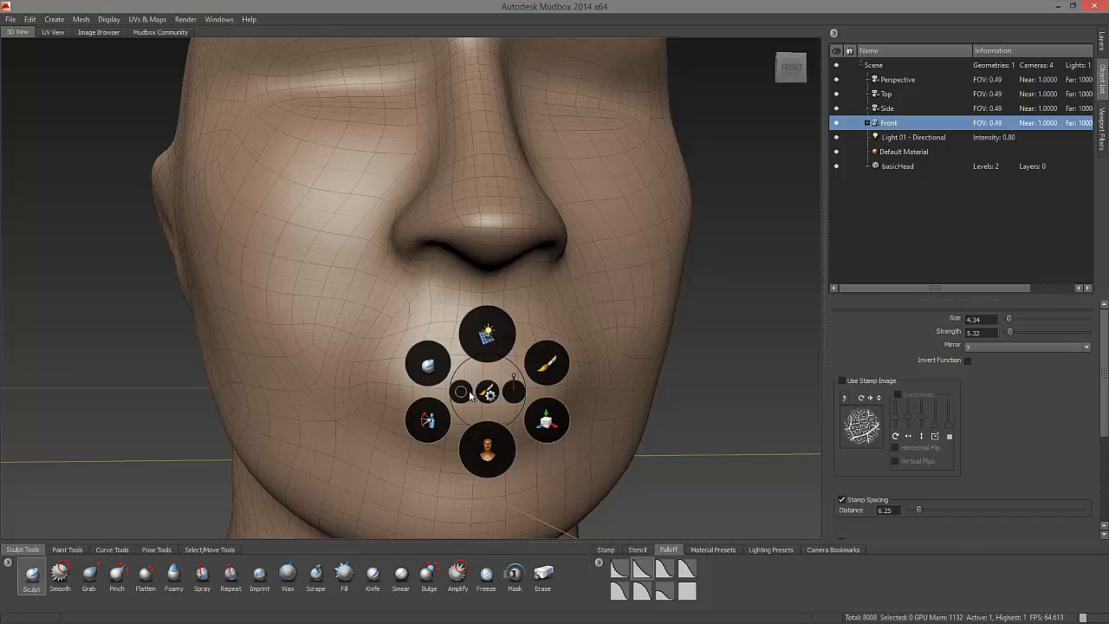
drag(462, 392, 445, 397)
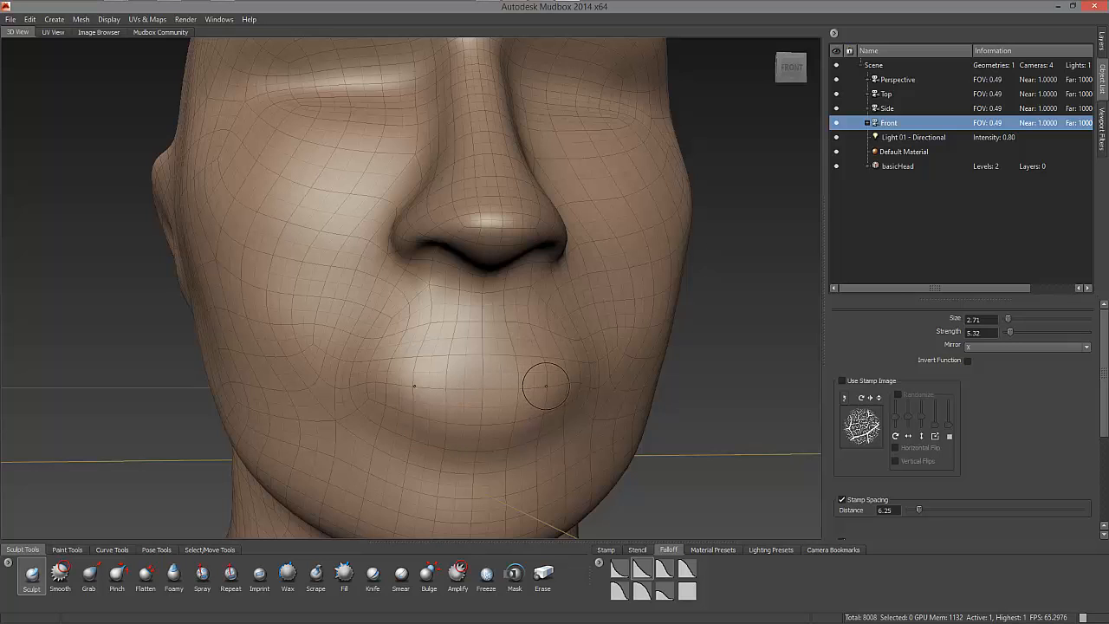
alt+drag(557, 386, 528, 386)
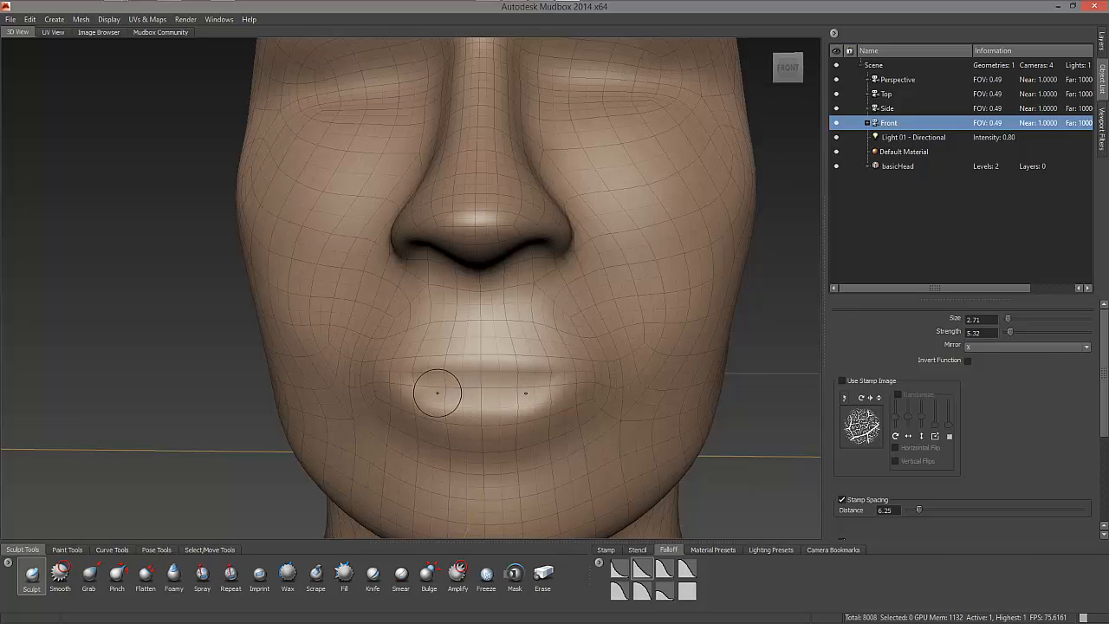
- Reduce the Sculpt brush to size 1.68, define the lower lip and mouth corners, and smooth the lip surface
key(space)
mouse_move(416, 394)
mouse_down()
mouse_move(400, 398)
mouse_move(413, 396)
mouse_up()
drag(501, 384, 422, 391)
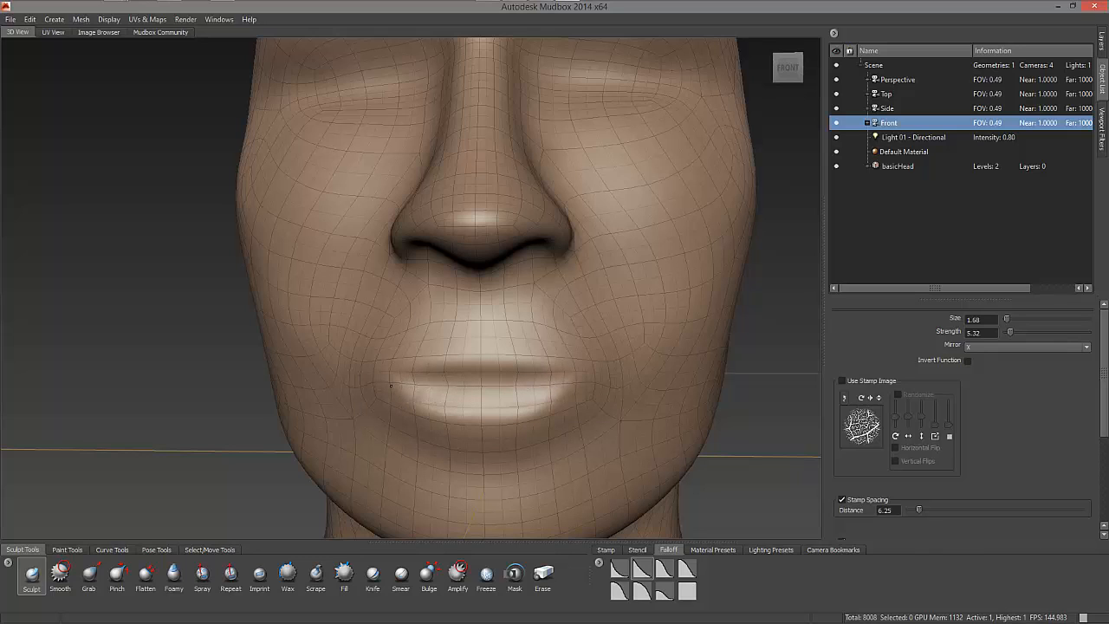
mouse_move(410, 385)
mouse_down()
mouse_move(456, 394)
mouse_move(398, 387)
mouse_up()
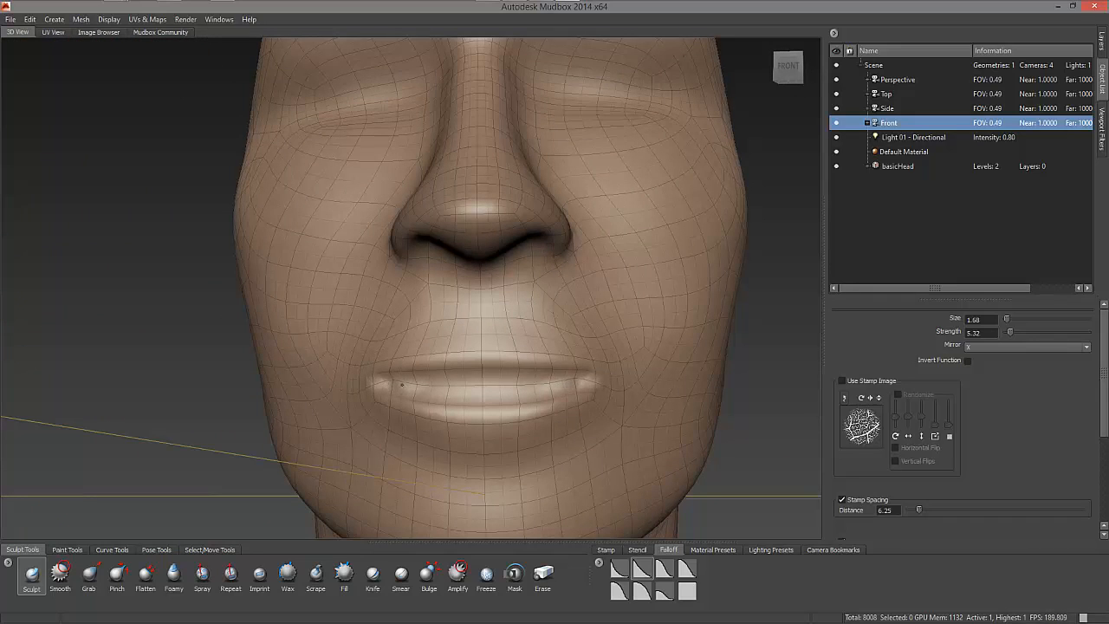
key(shift)
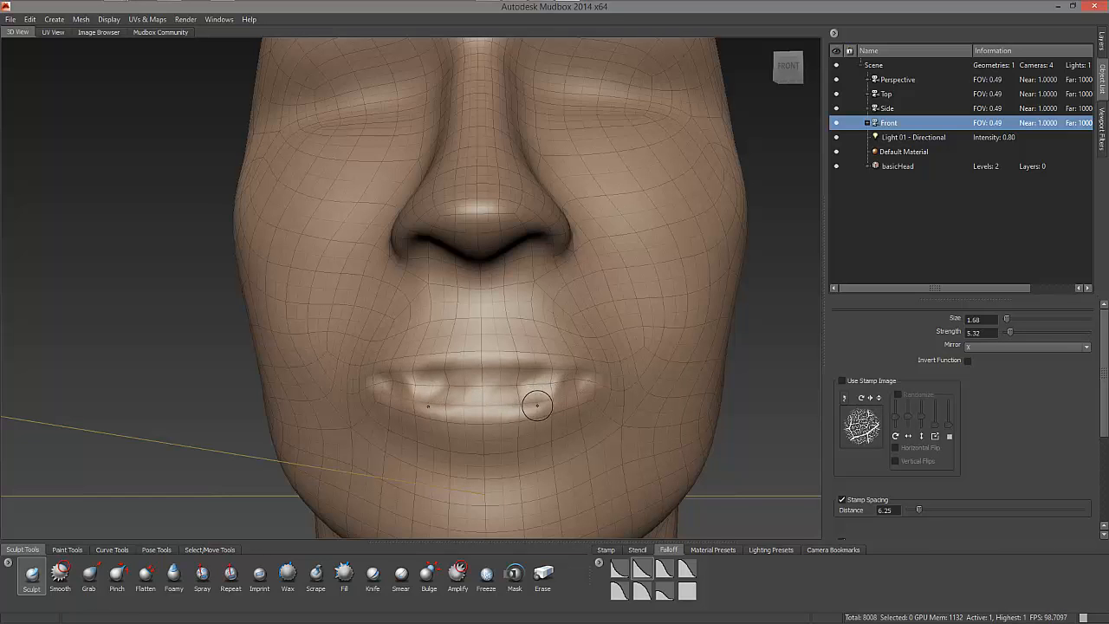
mouse_move(534, 401)
alt+mouse_down()
mouse_move(417, 403)
mouse_move(468, 407)
mouse_move(490, 384)
mouse_move(541, 383)
mouse_move(525, 390)
mouse_move(569, 376)
alt+mouse_up()
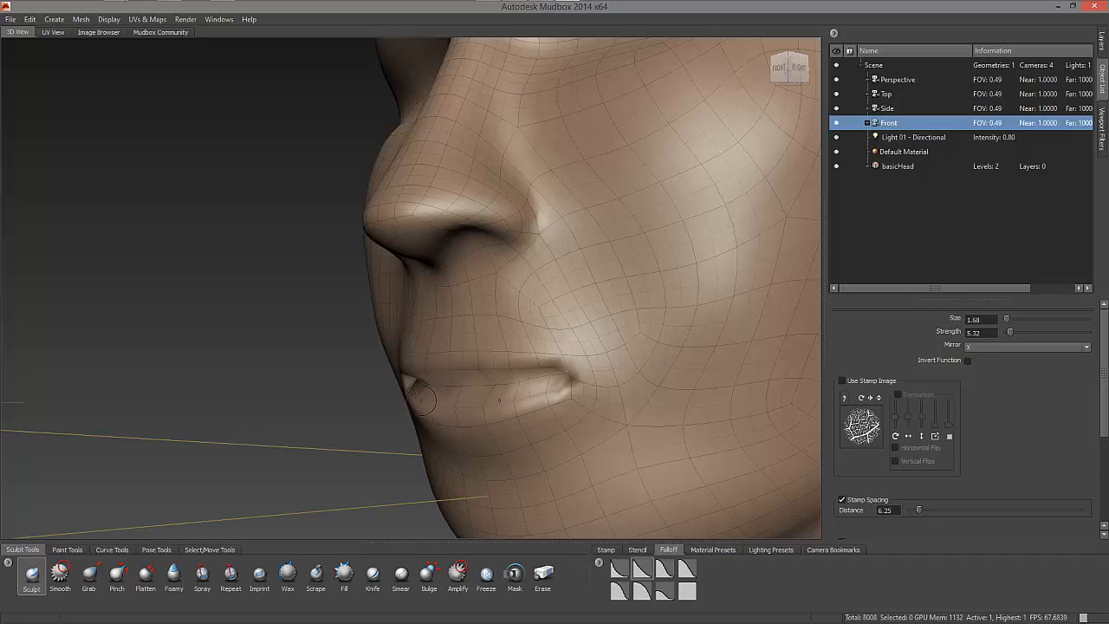
- Sculpt the philtrum groove between the nose and upper lip and smooth it
alt+drag(422, 400, 477, 352)
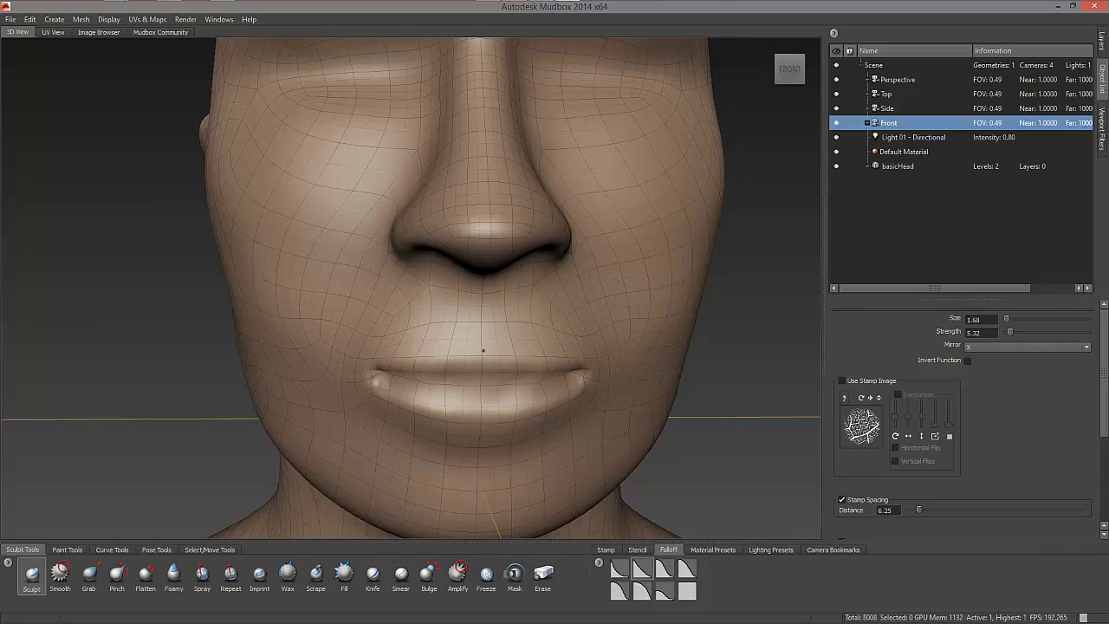
mouse_move(483, 324)
mouse_down()
mouse_move(484, 340)
mouse_move(484, 307)
mouse_move(499, 333)
mouse_move(463, 354)
mouse_move(368, 357)
mouse_move(455, 352)
mouse_move(503, 333)
mouse_move(472, 334)
mouse_move(516, 347)
mouse_move(463, 323)
mouse_move(482, 314)
mouse_up()
key(shift)
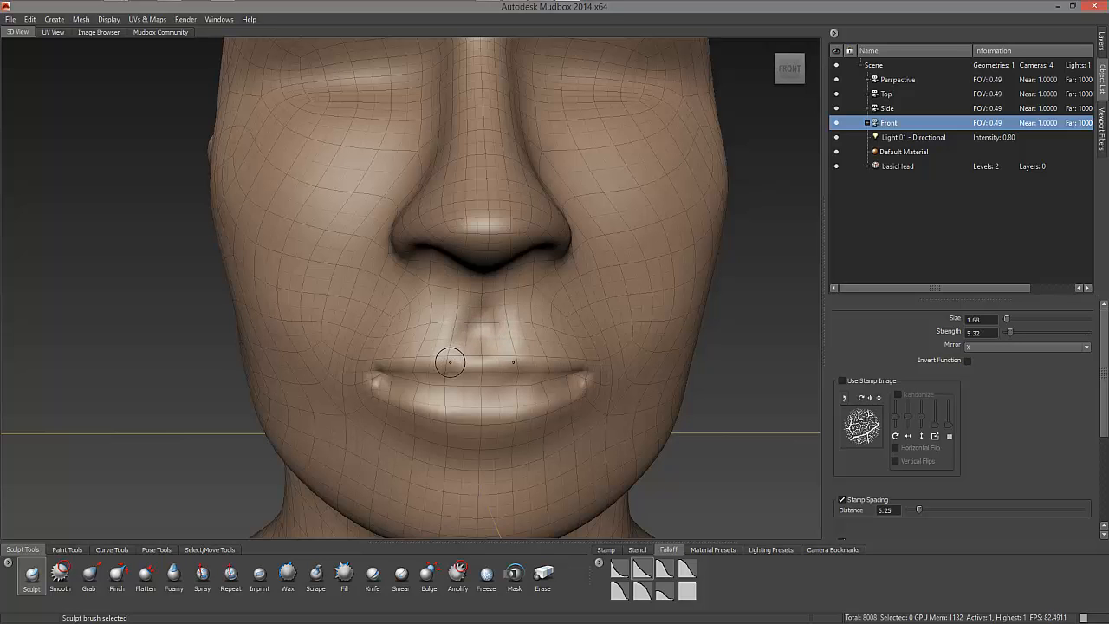
- Set the Sculpt brush to size 2.48 and strength 7.26 and build up the edge of the upper lip
mouse_move(449, 362)
alt+mouse_down()
mouse_move(404, 347)
mouse_move(427, 334)
alt+mouse_up()
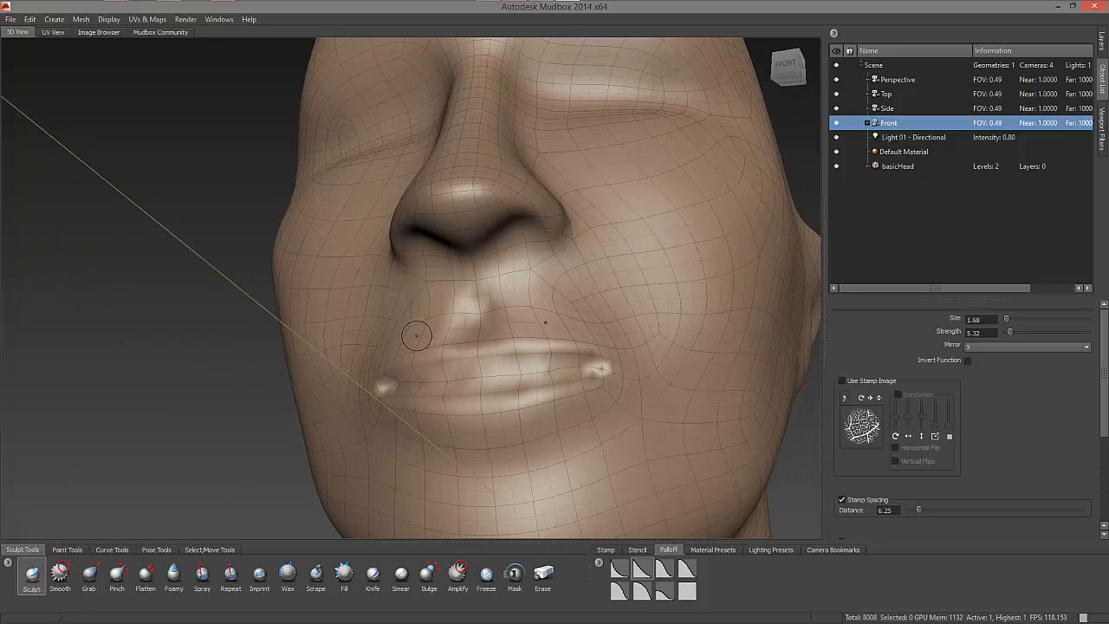
key(space)
mouse_move(380, 330)
mouse_down()
mouse_move(435, 326)
mouse_move(436, 315)
mouse_up()
key(space)
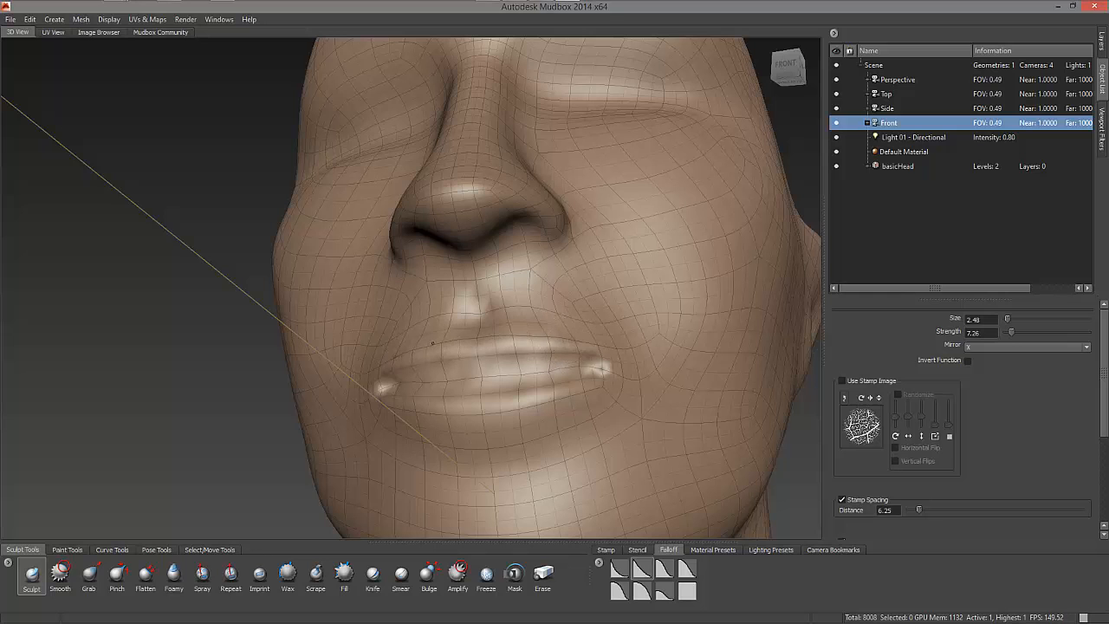
alt+drag(442, 356, 518, 379)
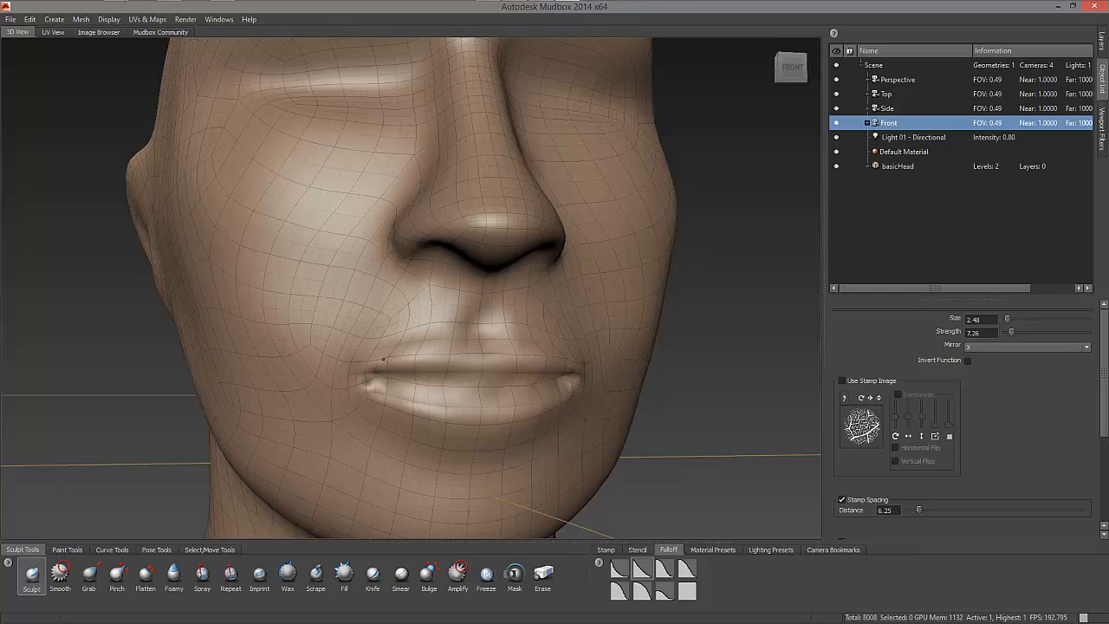
- Enlarge the Sculpt brush to size 3.56 and fill out the lower lip from a three-quarter view
mouse_move(458, 414)
alt+mouse_down()
mouse_move(315, 405)
mouse_move(470, 404)
alt+mouse_up()
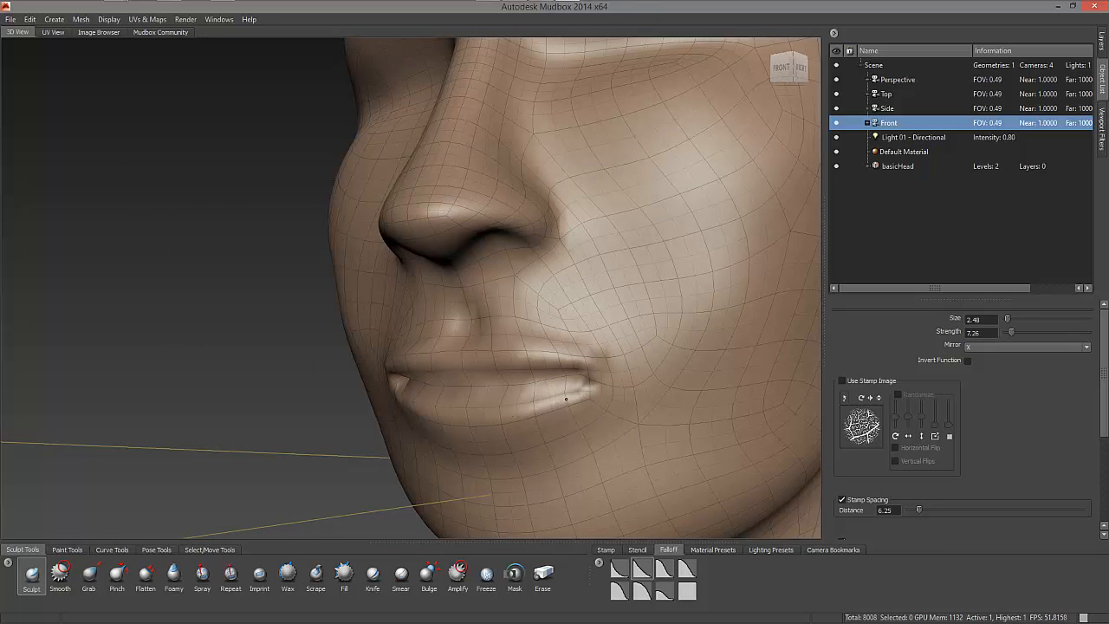
right_click(556, 411)
click(533, 412)
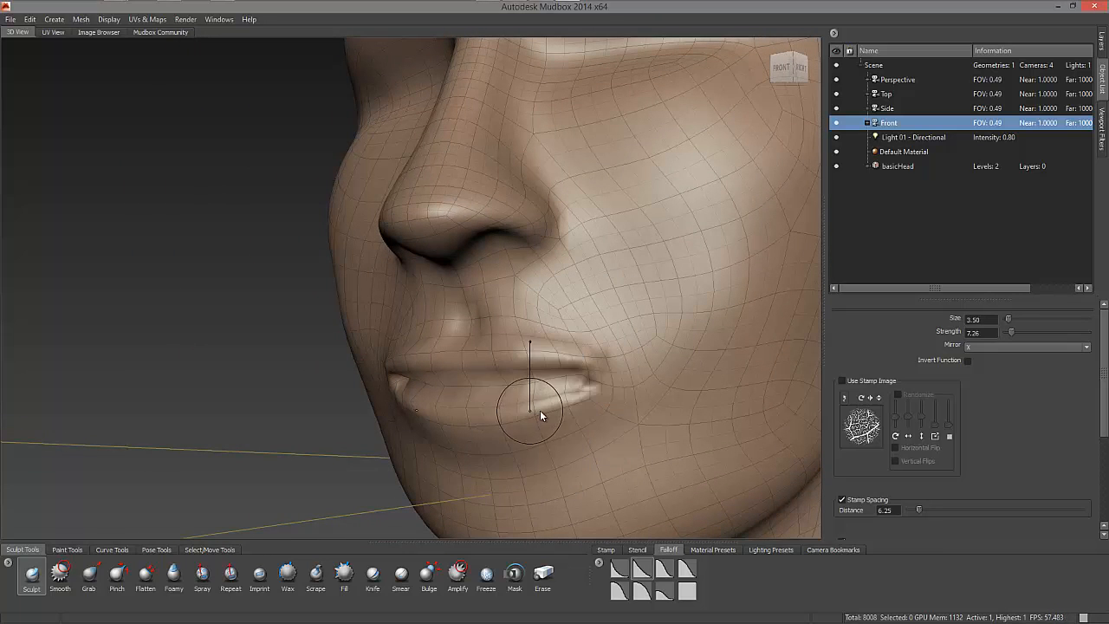
drag(584, 403, 521, 416)
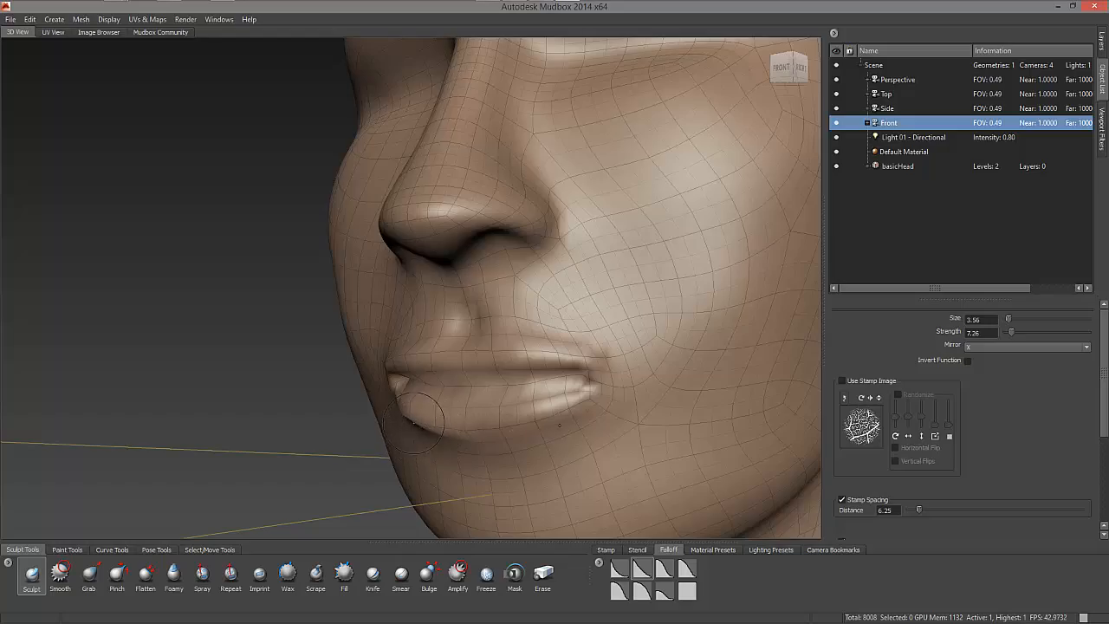
- Refine the fullness of both lips from above and from both sides, smoothing the lip surface and mouth corners
mouse_move(424, 420)
alt+mouse_down()
mouse_move(495, 413)
mouse_move(408, 398)
mouse_move(453, 459)
mouse_move(446, 360)
alt+mouse_up()
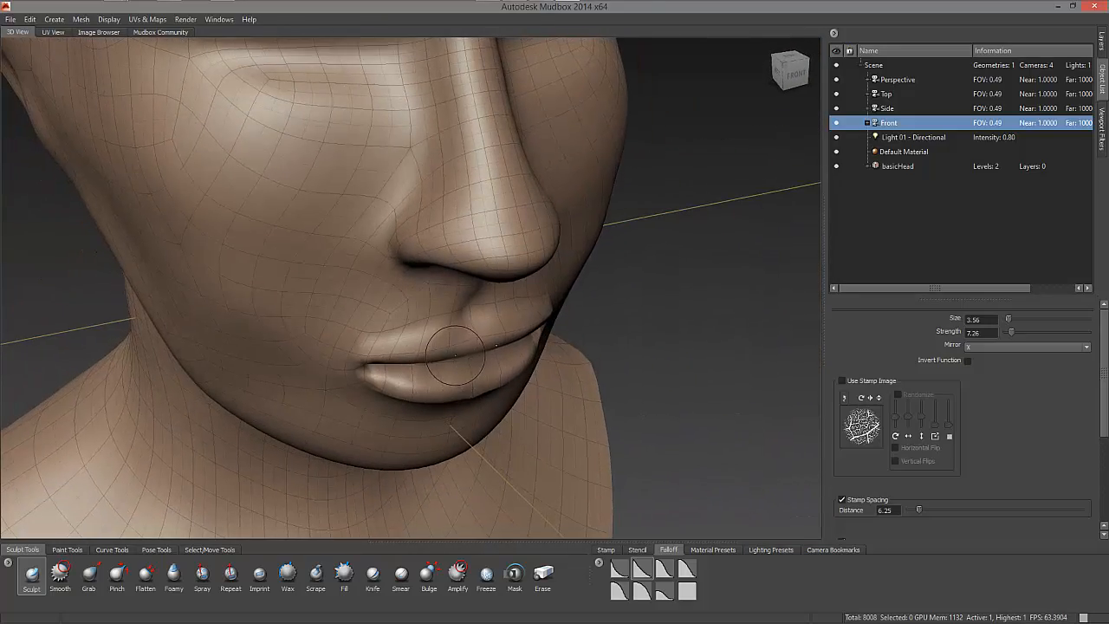
alt+drag(359, 357, 389, 355)
key(shift)
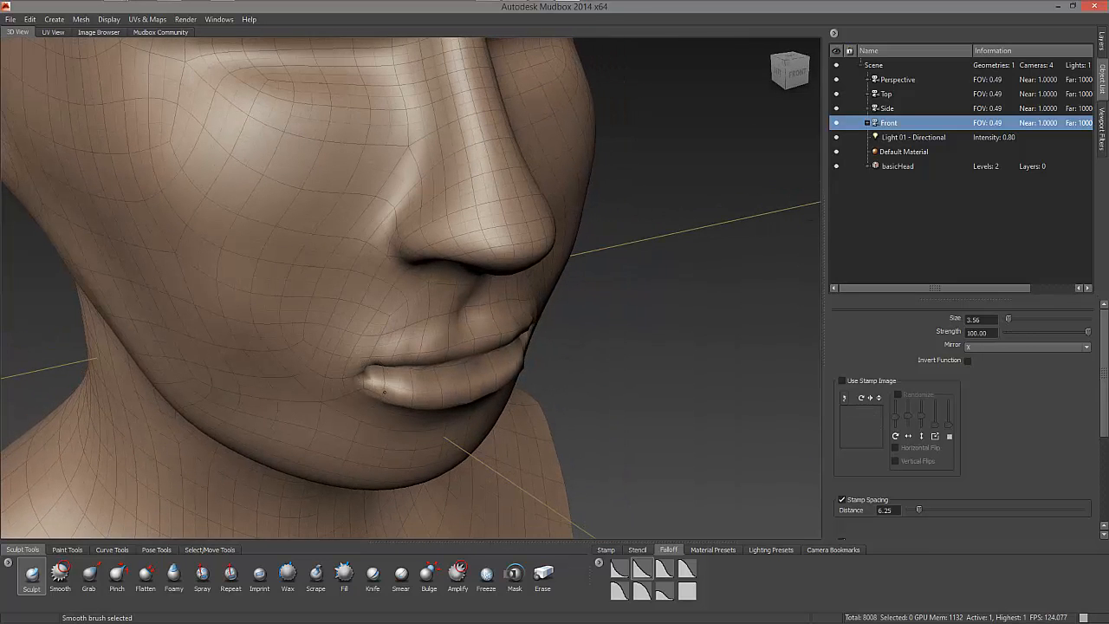
alt+drag(397, 394, 421, 359)
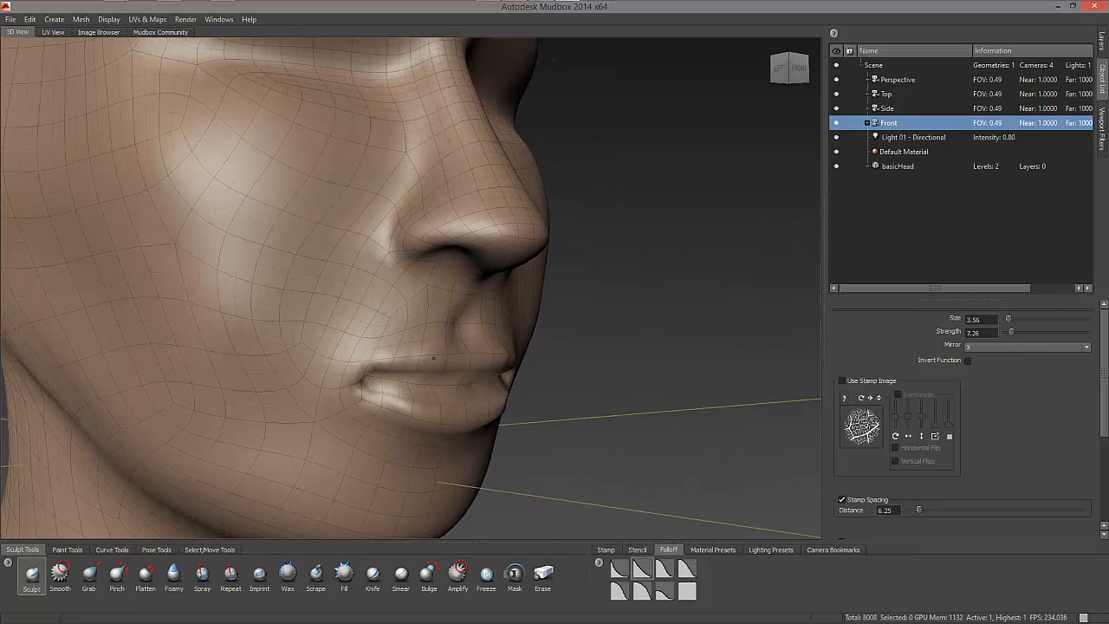
mouse_move(403, 355)
alt+mouse_down()
mouse_move(455, 365)
mouse_move(448, 387)
mouse_move(520, 355)
mouse_move(574, 390)
alt+mouse_up()
key(shift)
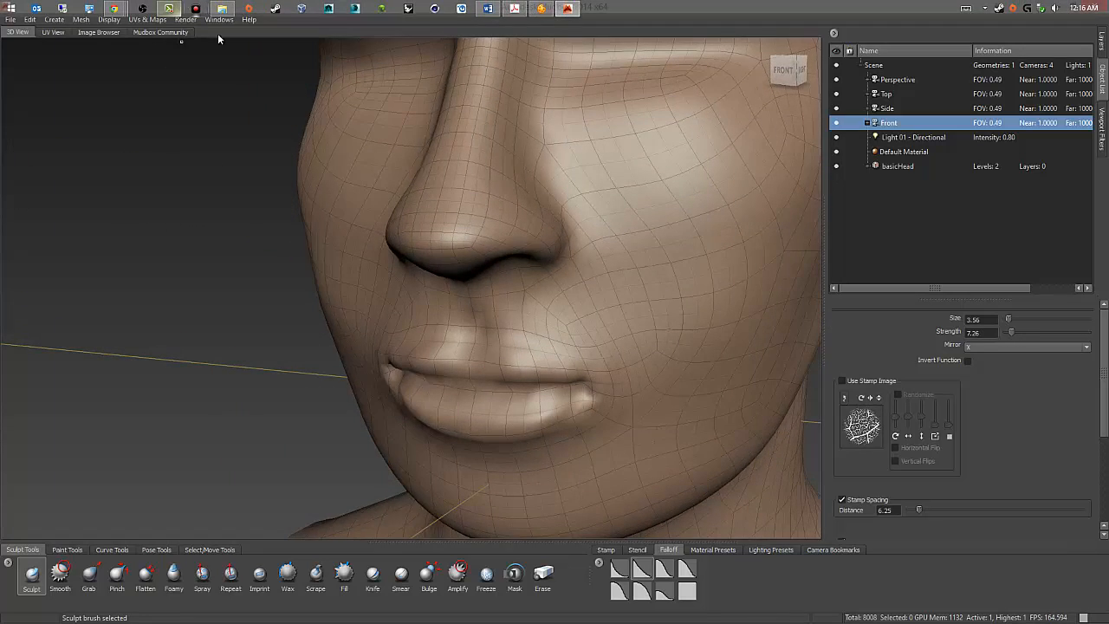
- Deepen the eye sockets under the brows with the Sculpt brush, setting it to size 8.34 and strength 2.81
alt+drag(475, 334, 503, 322)
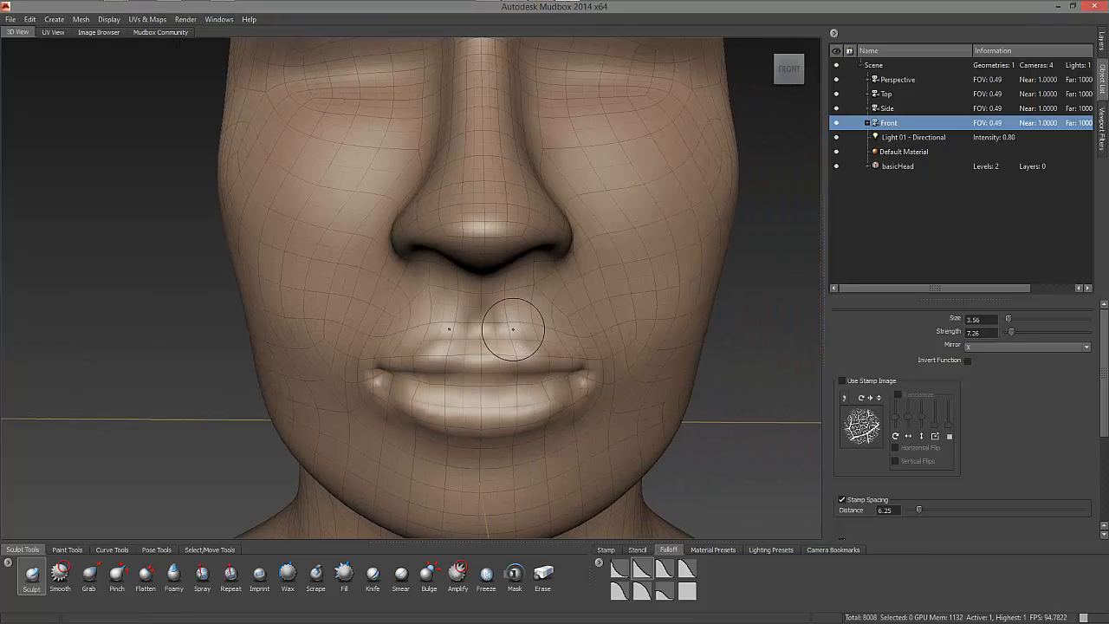
mouse_move(487, 243)
alt+right_down()
mouse_move(359, 211)
mouse_move(376, 216)
alt+right_up()
alt+middle_drag(375, 217, 463, 372)
alt+drag(425, 298, 477, 280)
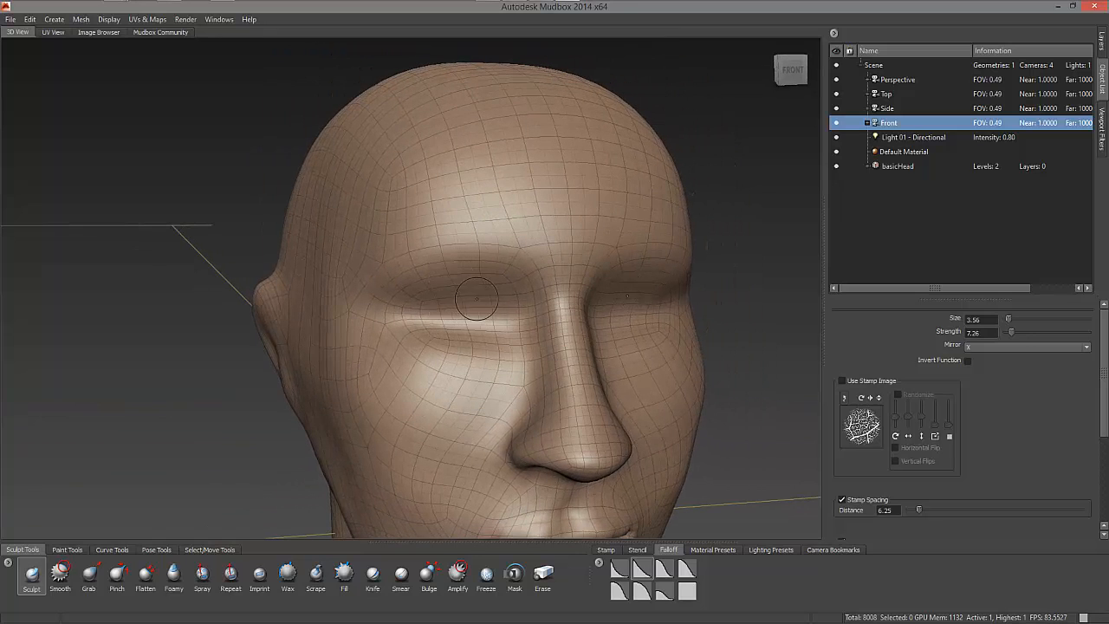
mouse_move(479, 297)
mouse_down()
mouse_move(433, 316)
mouse_move(442, 320)
mouse_move(467, 294)
mouse_move(427, 303)
mouse_move(490, 304)
mouse_move(436, 305)
mouse_move(496, 291)
mouse_move(400, 300)
mouse_up()
key(space)
key(space)
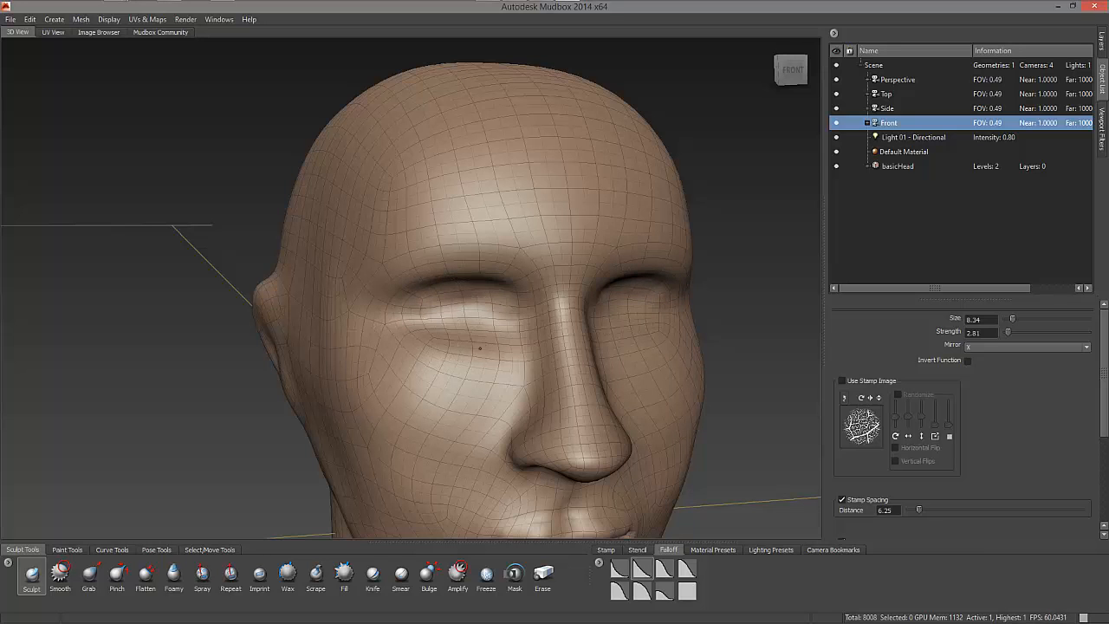
- Build up the eyelid volume inside the eye sockets, working from above the head
alt+drag(513, 337, 475, 282)
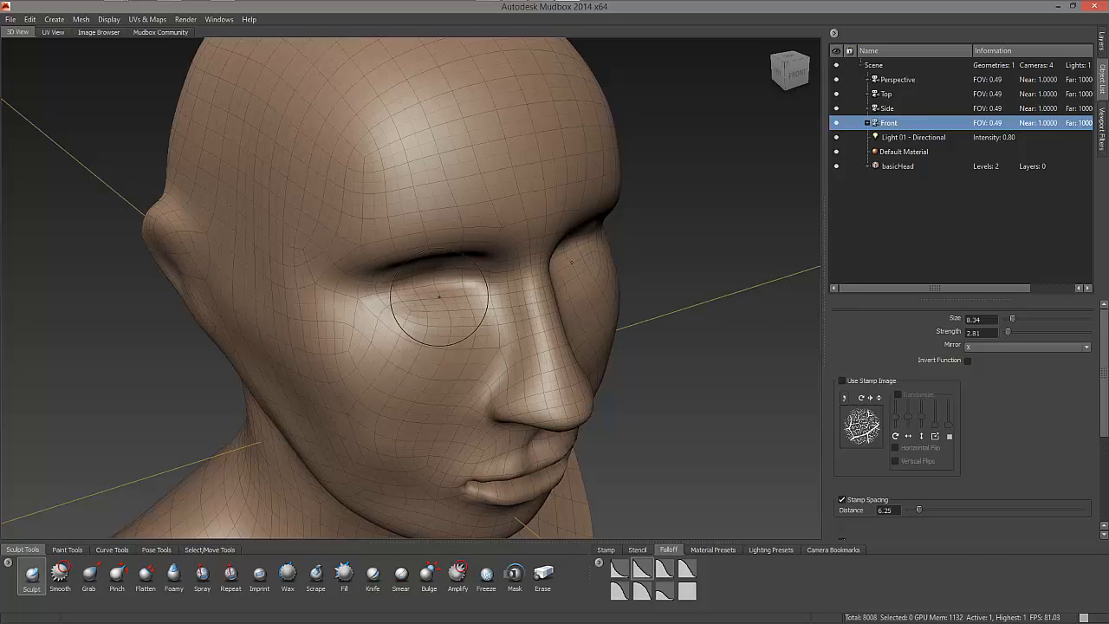
mouse_move(440, 306)
alt+mouse_down()
mouse_move(351, 291)
mouse_move(368, 290)
alt+mouse_up()
mouse_move(505, 330)
mouse_down()
mouse_move(468, 343)
mouse_move(514, 338)
mouse_move(459, 398)
mouse_move(445, 334)
mouse_up()
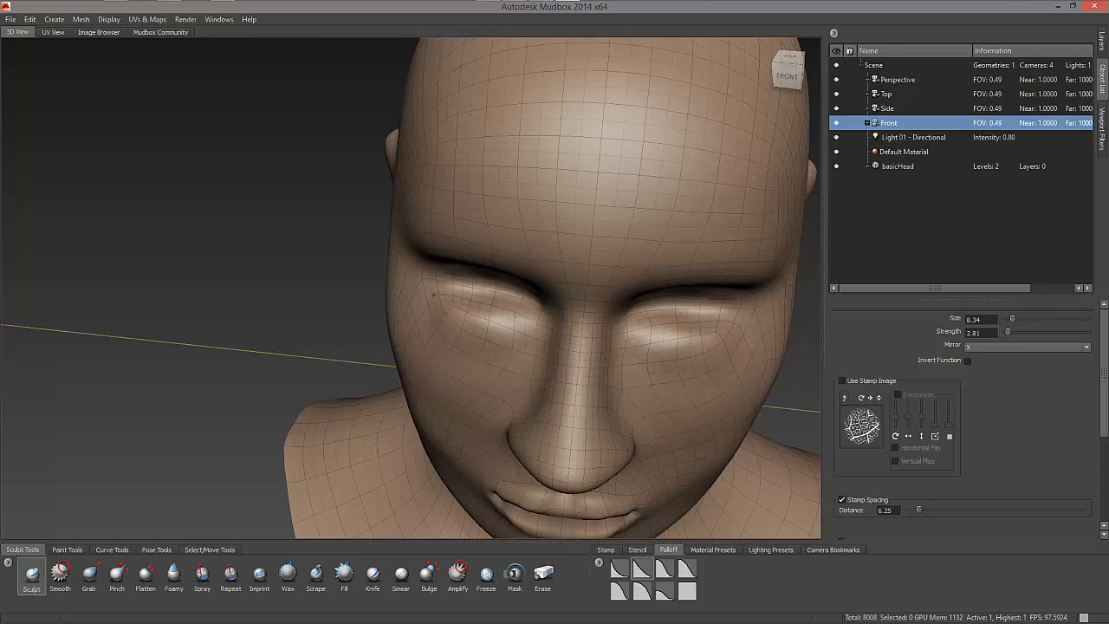
- Smooth the lower eyelids and the transition into the upper cheeks from a three-quarter view
alt+drag(459, 297, 409, 343)
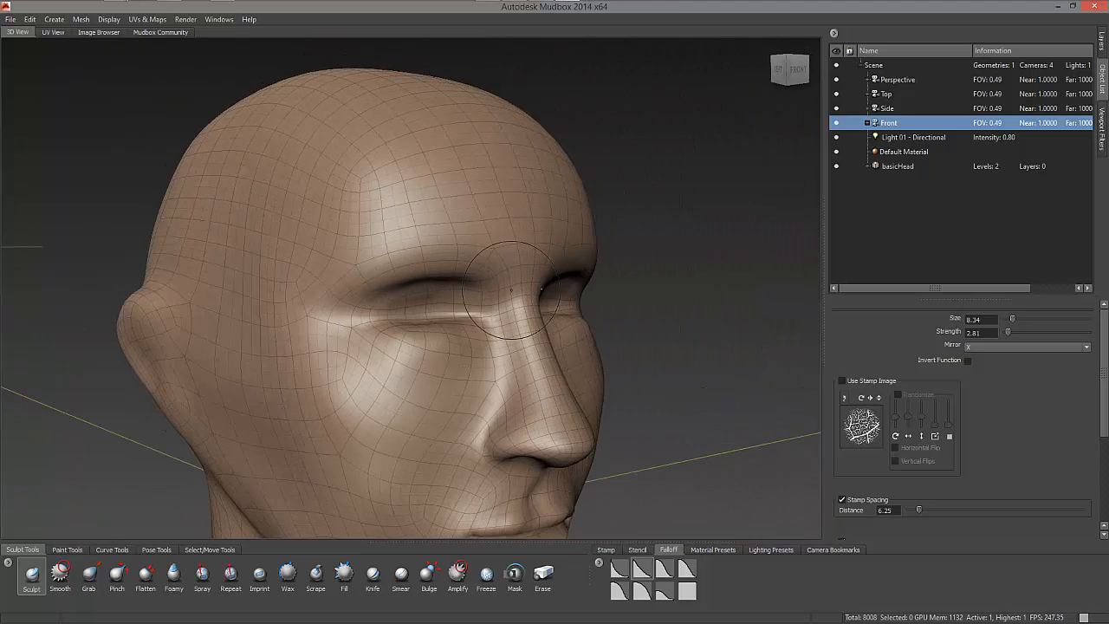
key(shift)
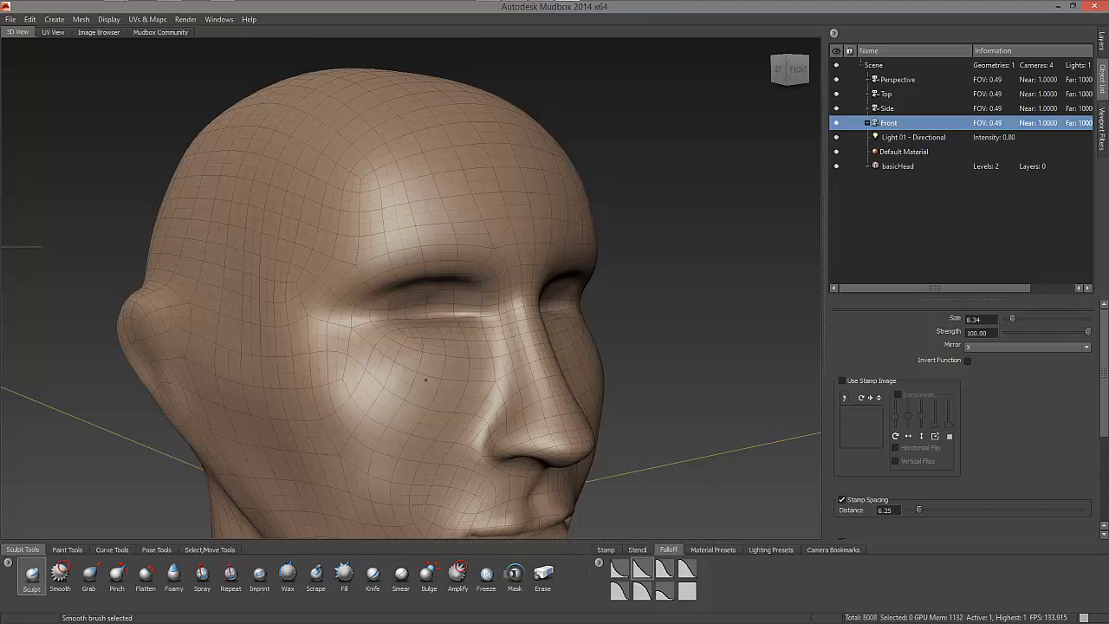
mouse_move(382, 369)
alt+mouse_down()
mouse_move(286, 368)
mouse_move(405, 370)
alt+mouse_up()
- Subdivide the head mesh to a new level 2
mouse_move(208, 292)
alt+mouse_down()
mouse_move(424, 252)
mouse_move(437, 183)
alt+mouse_up()
alt+middle_drag(436, 184, 328, 261)
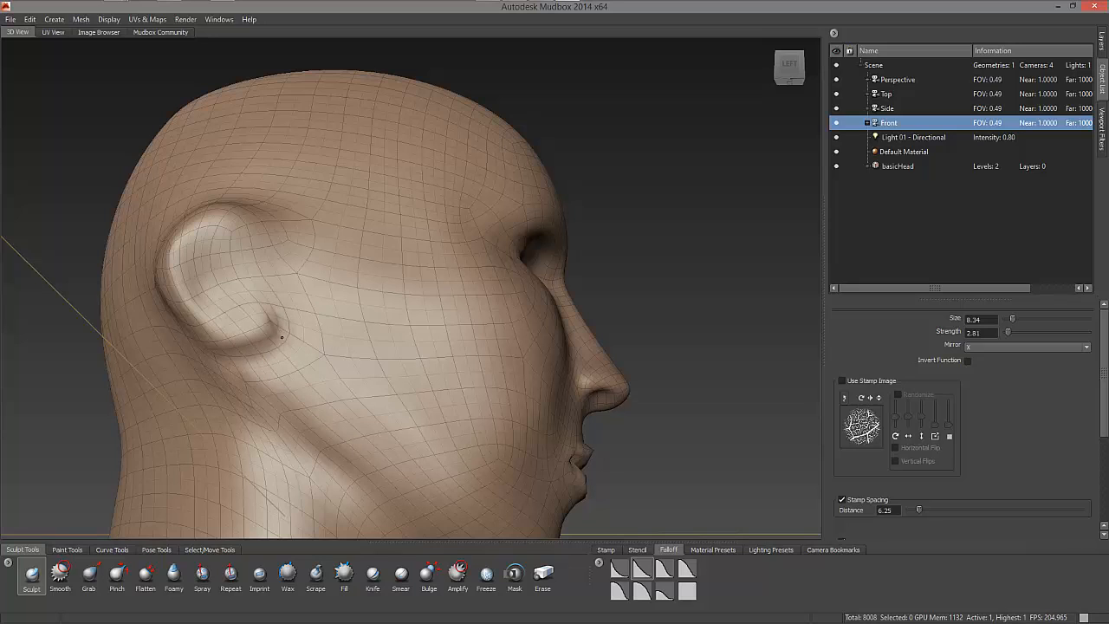
key(shift)
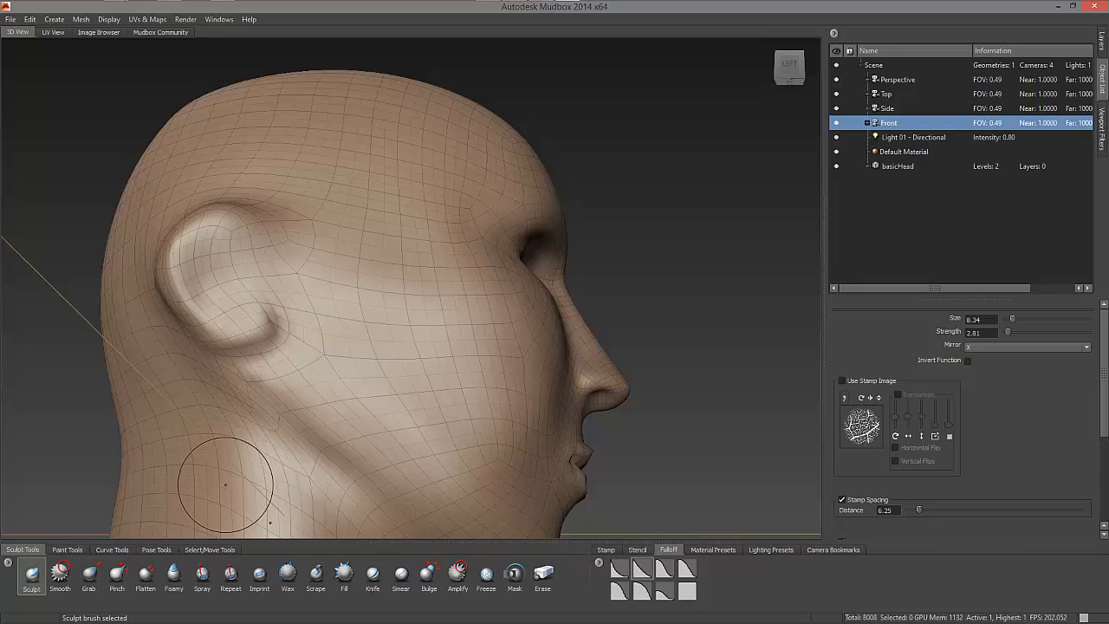
key(shift+d)
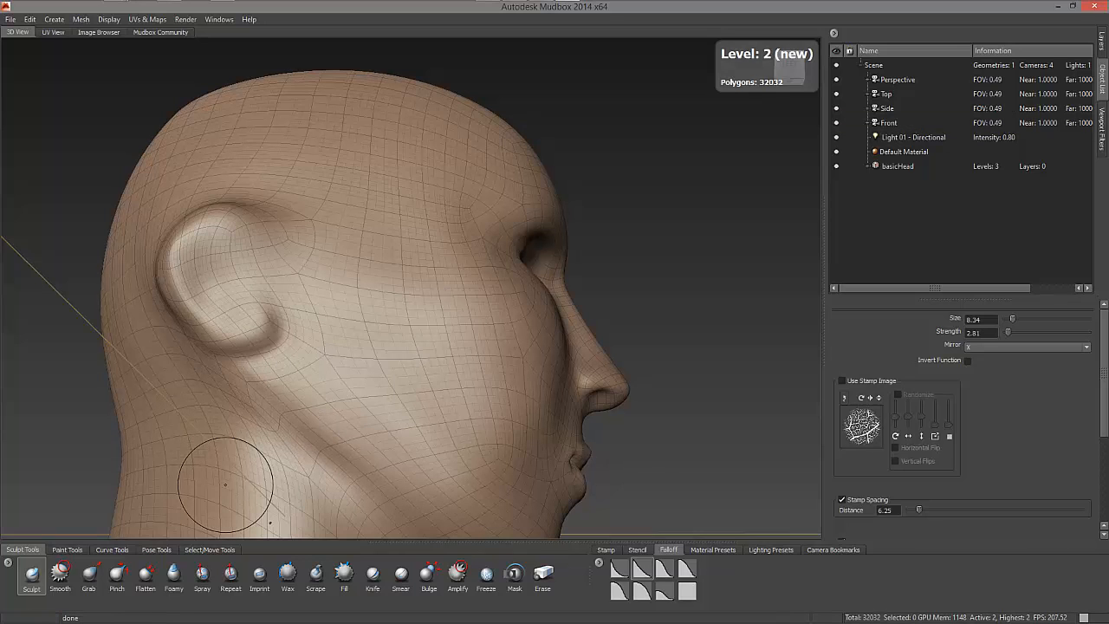
- Define the ear's inner hollow and raised outer rim with the Sculpt brush, and shape the back of the ear
mouse_move(322, 312)
alt+mouse_down()
mouse_move(322, 330)
mouse_move(349, 327)
alt+mouse_up()
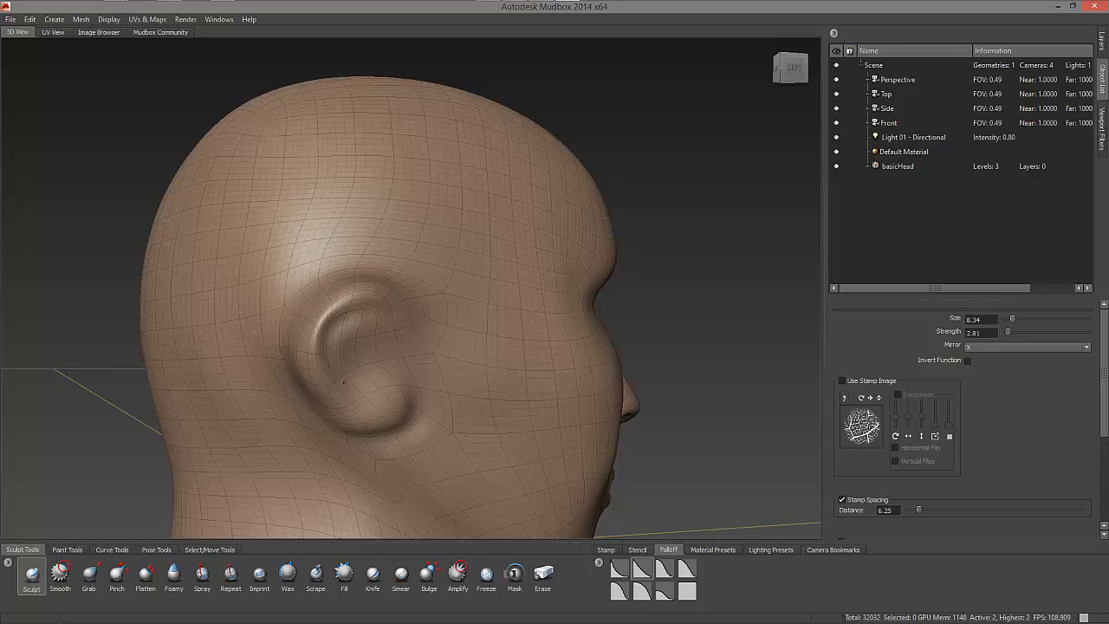
mouse_move(389, 438)
alt+mouse_down()
mouse_move(393, 400)
mouse_move(407, 403)
mouse_move(354, 372)
mouse_move(286, 225)
alt+mouse_up()
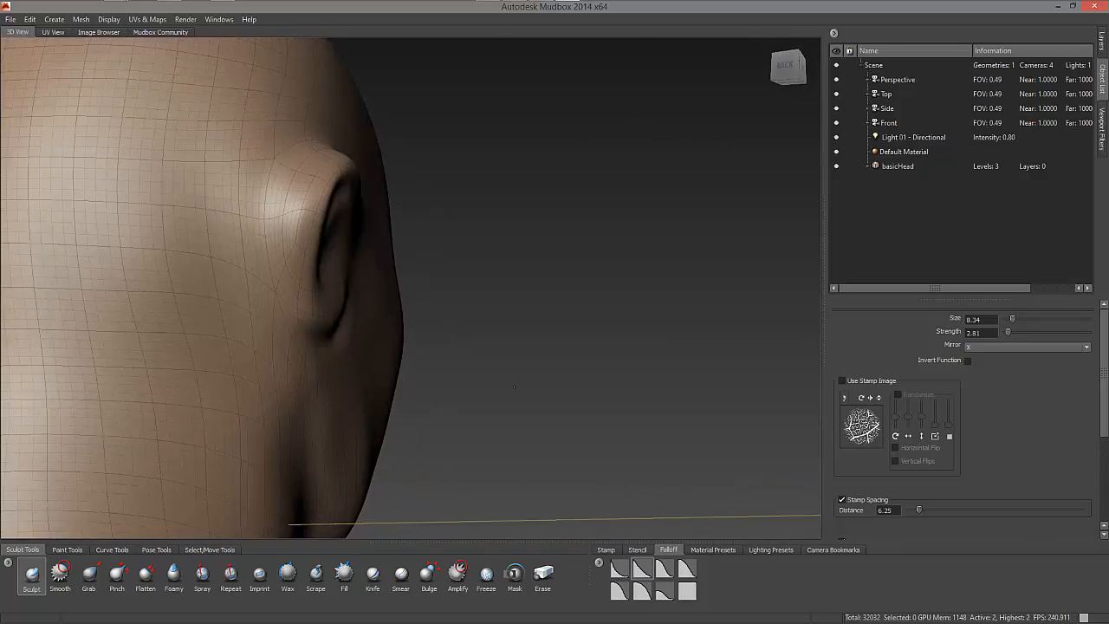
drag(300, 157, 299, 165)
drag(281, 202, 274, 234)
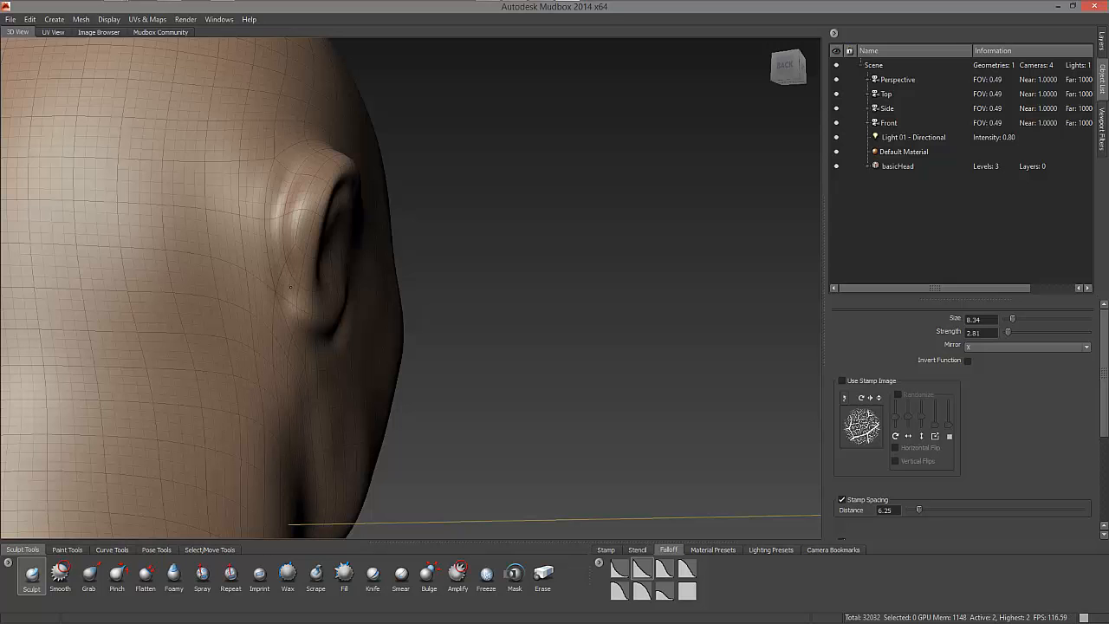
- Separate the back of the ear rim from the skull with Sculpt strokes, working from behind and above
alt+drag(285, 230, 357, 176)
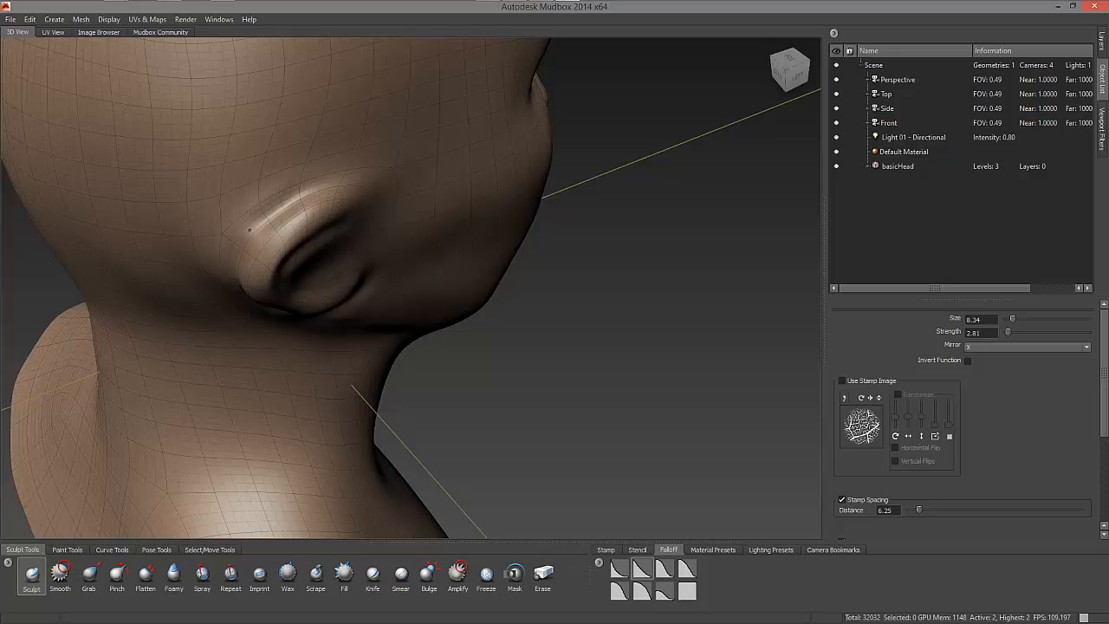
alt+drag(250, 229, 267, 238)
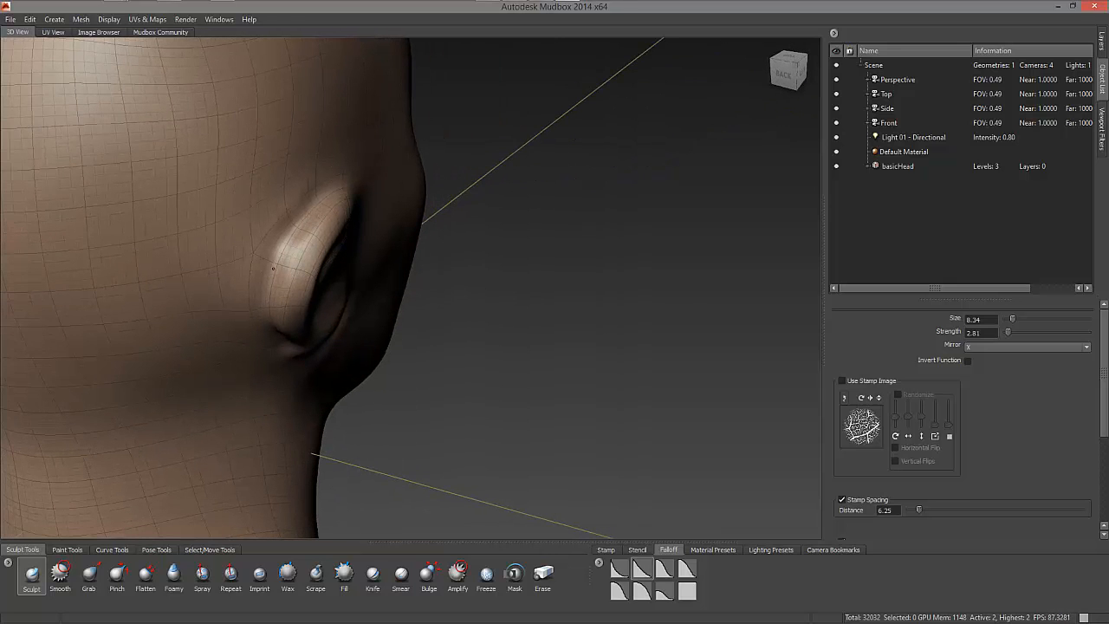
mouse_move(260, 239)
alt+mouse_down()
mouse_move(273, 231)
mouse_move(268, 215)
mouse_move(267, 282)
alt+mouse_up()
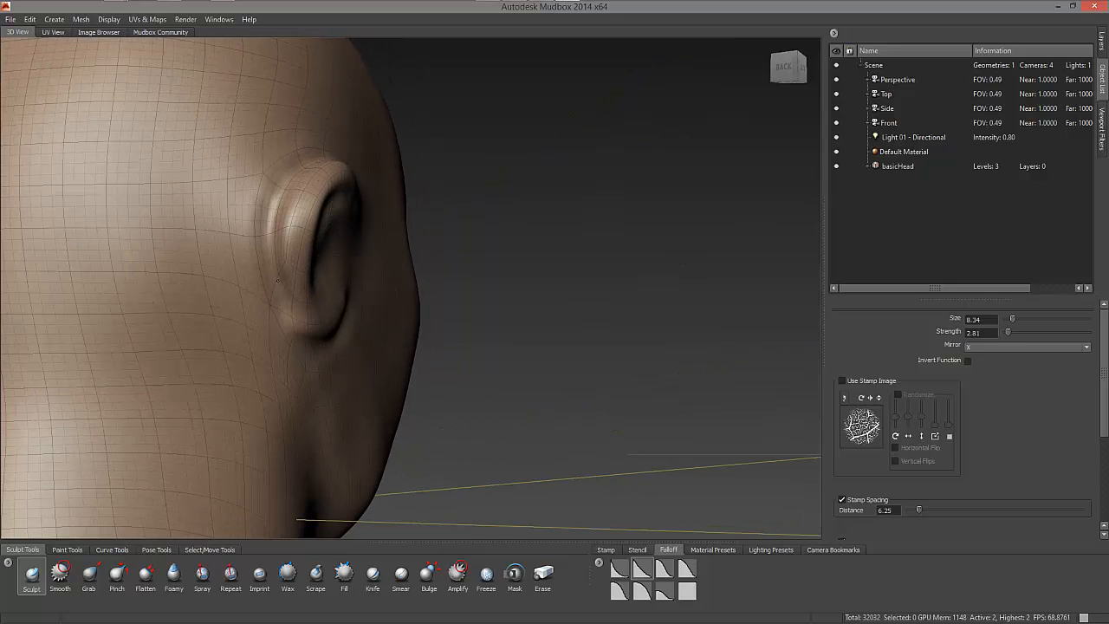
mouse_move(292, 320)
mouse_down()
mouse_move(257, 259)
mouse_move(259, 199)
mouse_move(232, 258)
mouse_move(251, 250)
mouse_up()
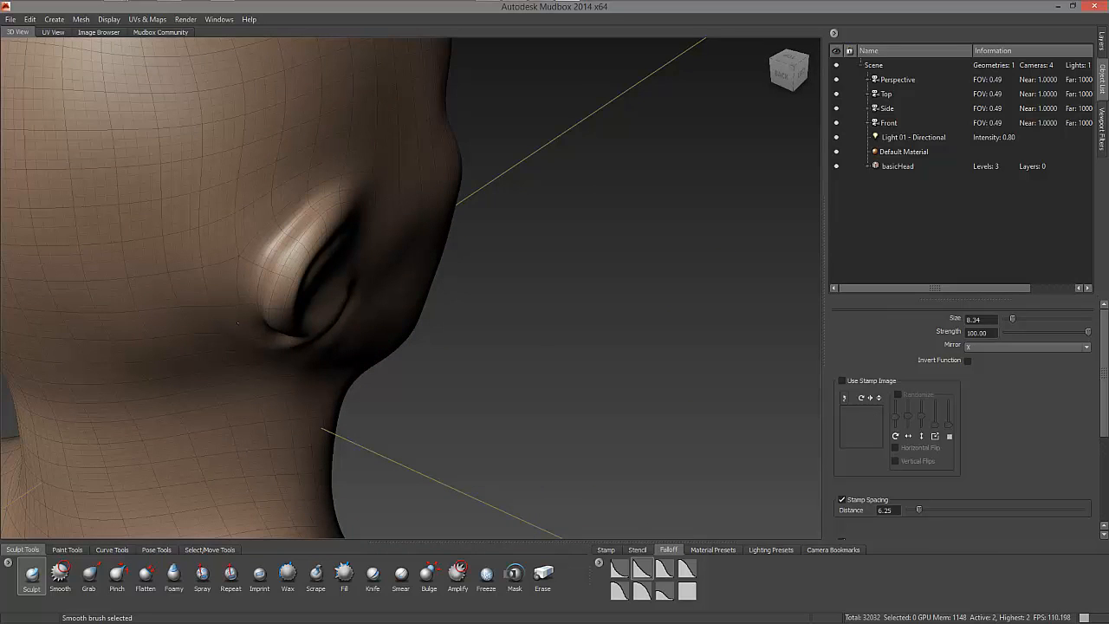
- Smooth the skin behind and below the ear, then blend the lobe and front of the ear into the cheek
mouse_move(237, 322)
shift+mouse_down()
mouse_move(340, 359)
mouse_move(283, 348)
shift+mouse_up()
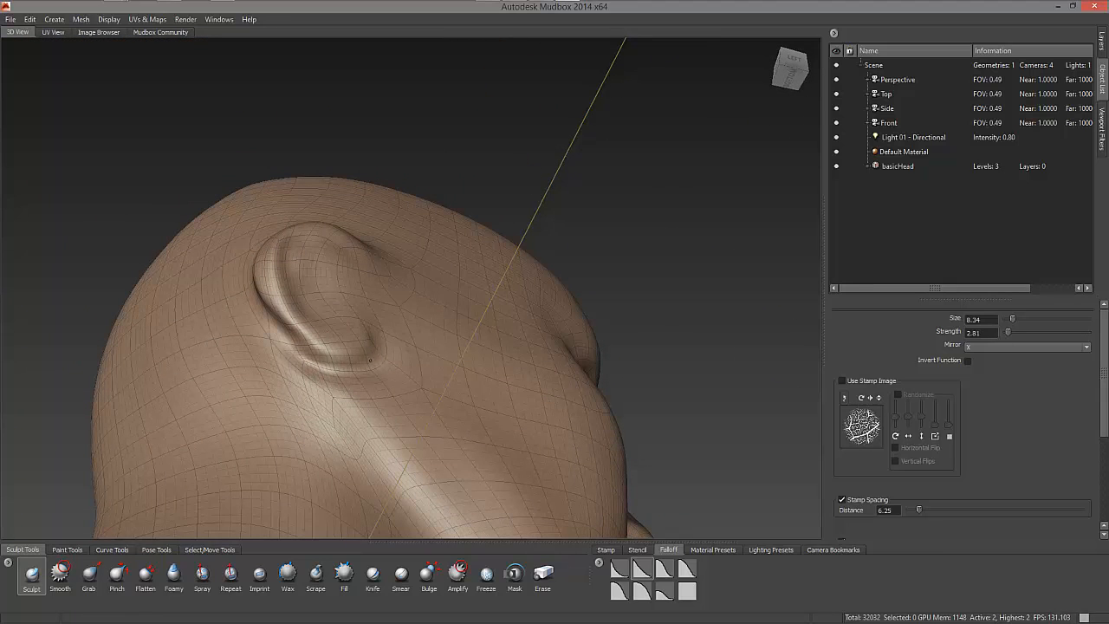
key(shift)
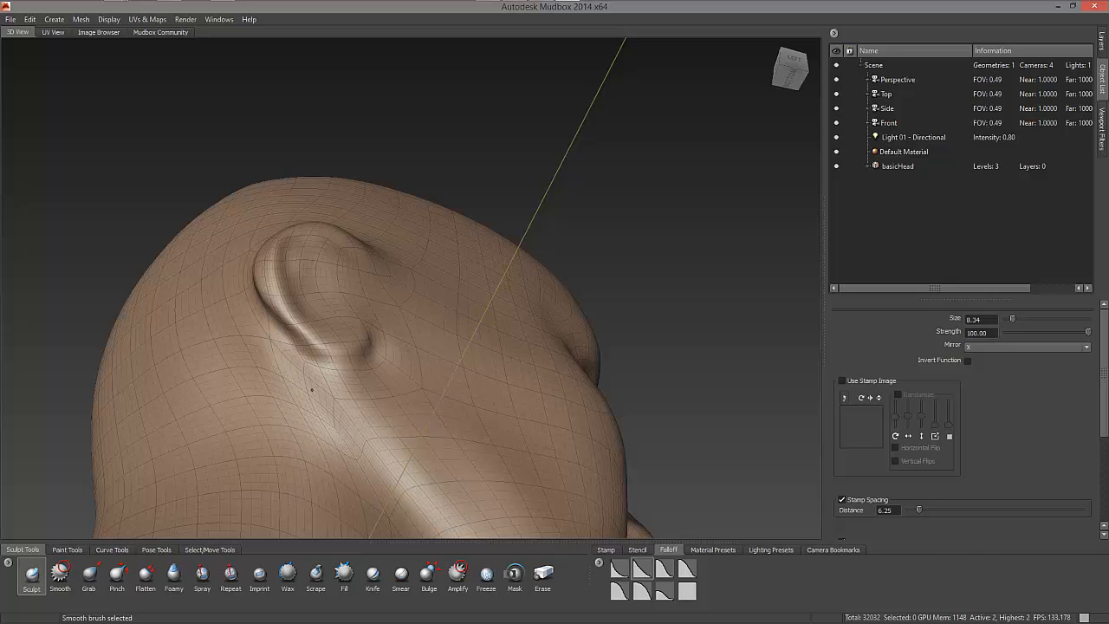
alt+drag(311, 390, 346, 415)
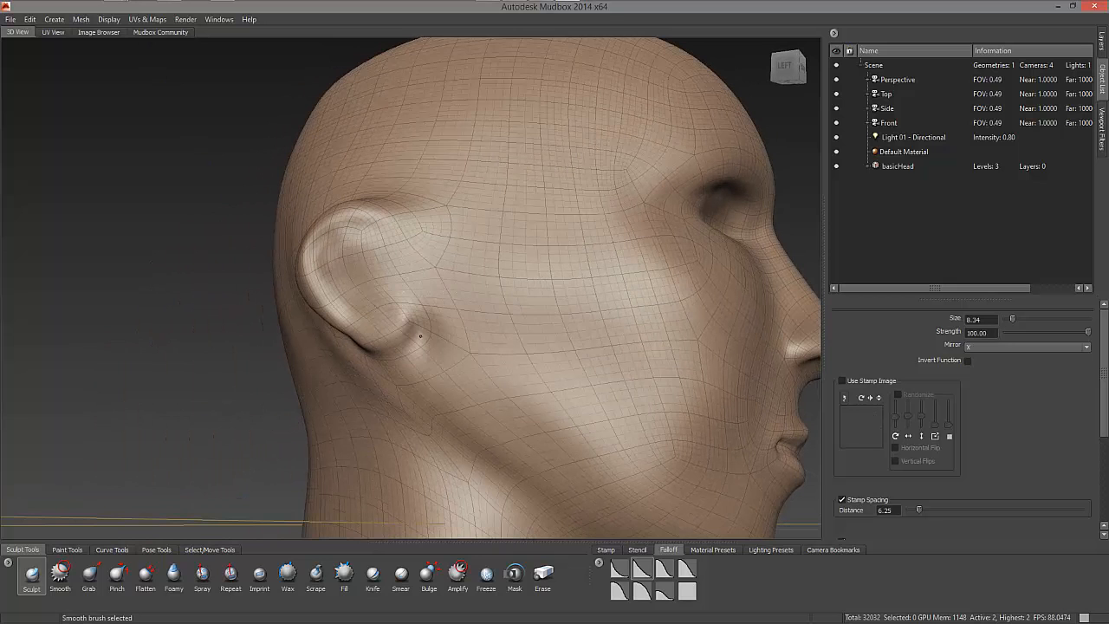
alt+drag(395, 247, 381, 220)
key(shift)
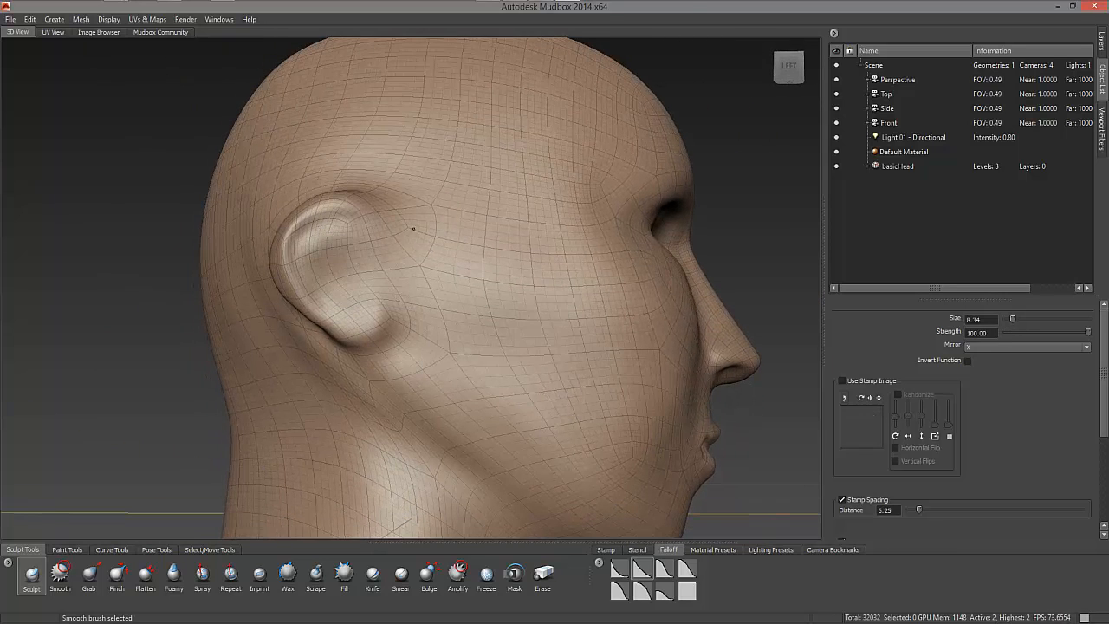
key(shift)
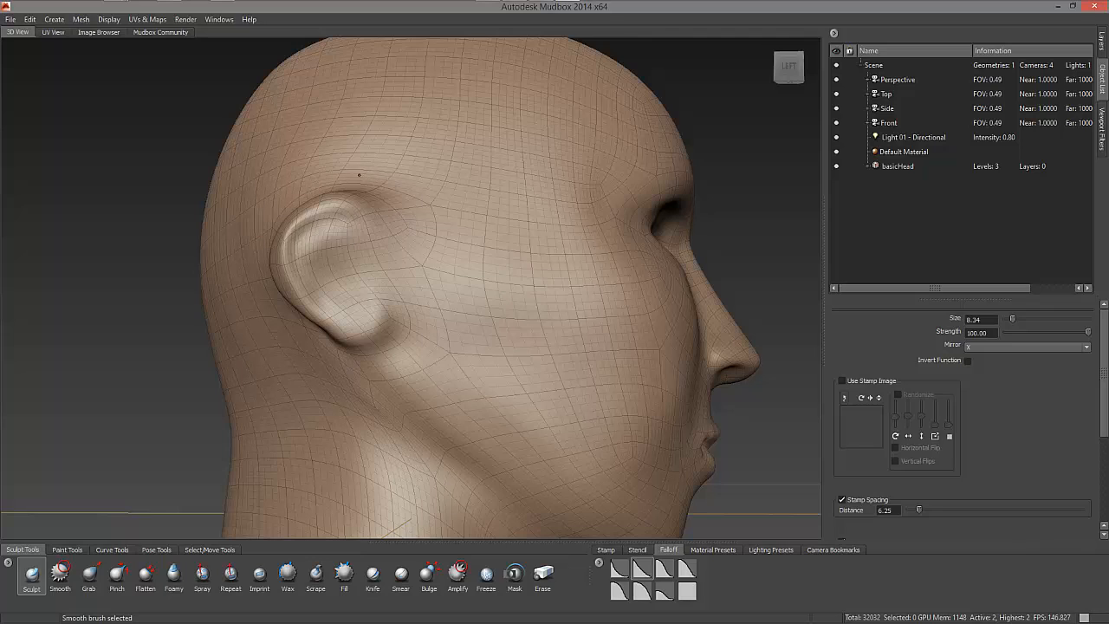
- Sculpt the lips and the line between them in more detail from a close three-quarter view
mouse_move(613, 259)
alt+mouse_down()
mouse_move(589, 279)
mouse_move(574, 257)
mouse_move(316, 267)
mouse_move(281, 289)
alt+mouse_up()
alt+middle_drag(281, 290, 351, 225)
alt+drag(351, 234, 266, 271)
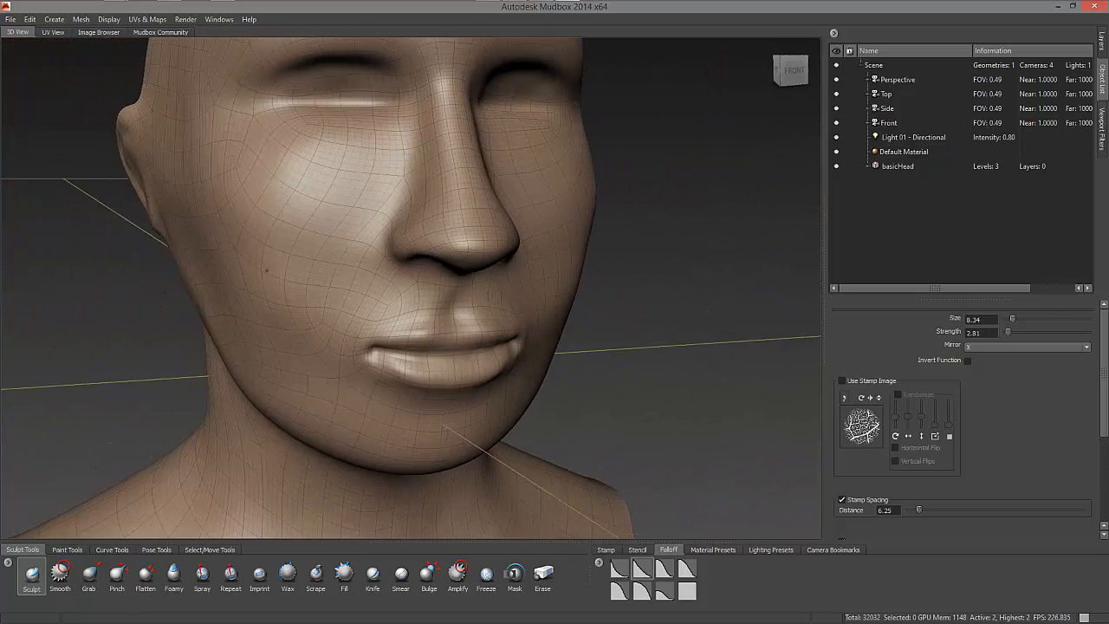
alt+right_drag(266, 270, 473, 268)
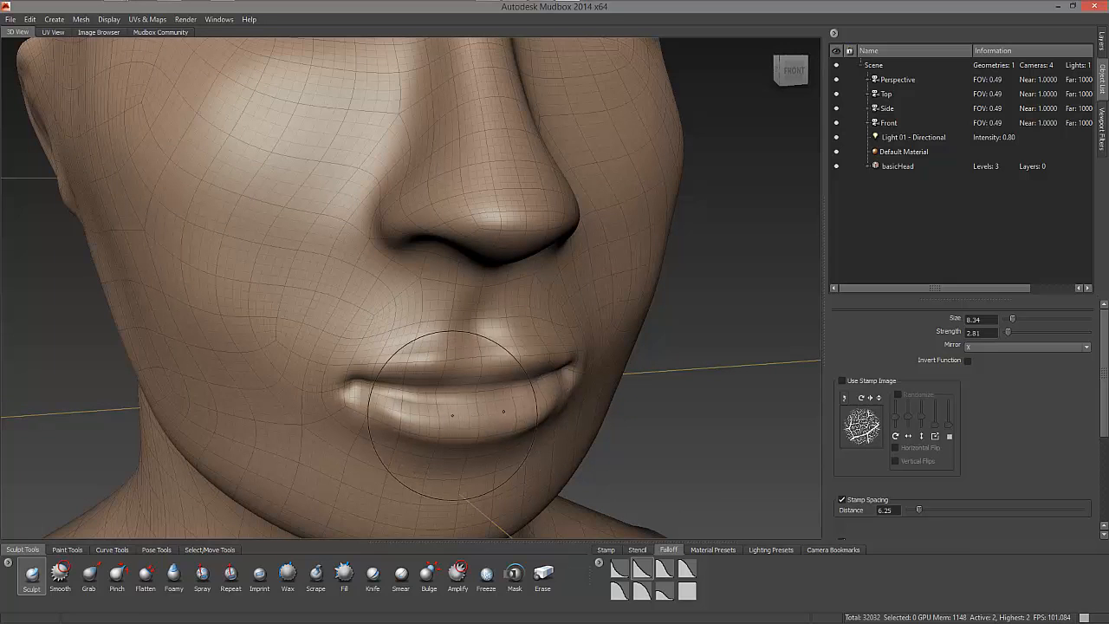
mouse_move(390, 403)
alt+mouse_down()
mouse_move(434, 390)
mouse_move(459, 407)
alt+mouse_up()
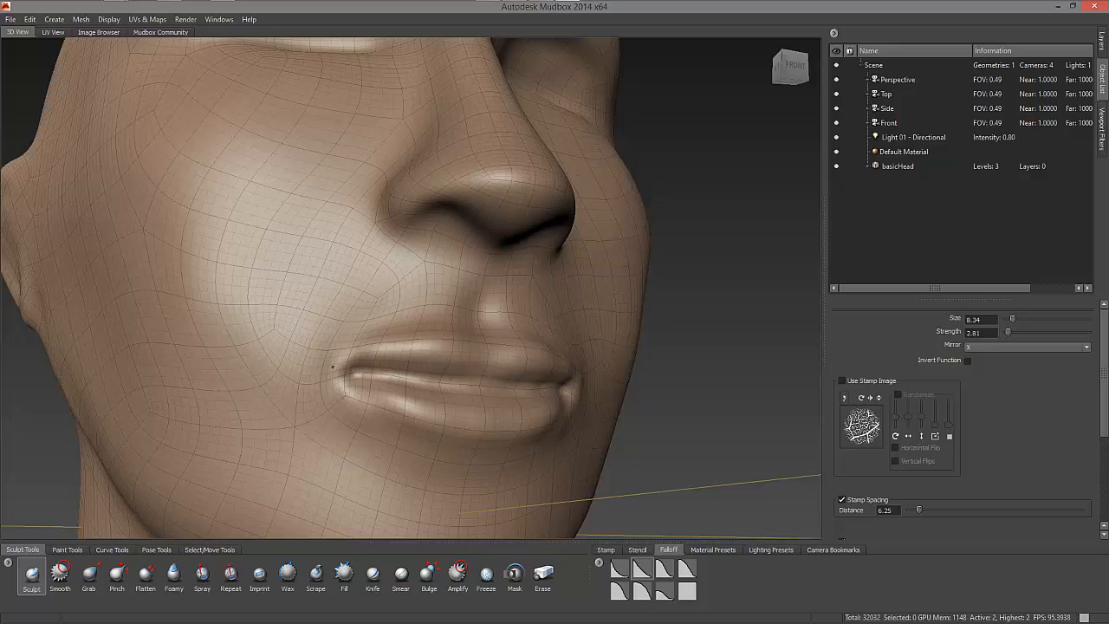
- Smooth the mouth corners so they blend into the surrounding cheek
key(shift)
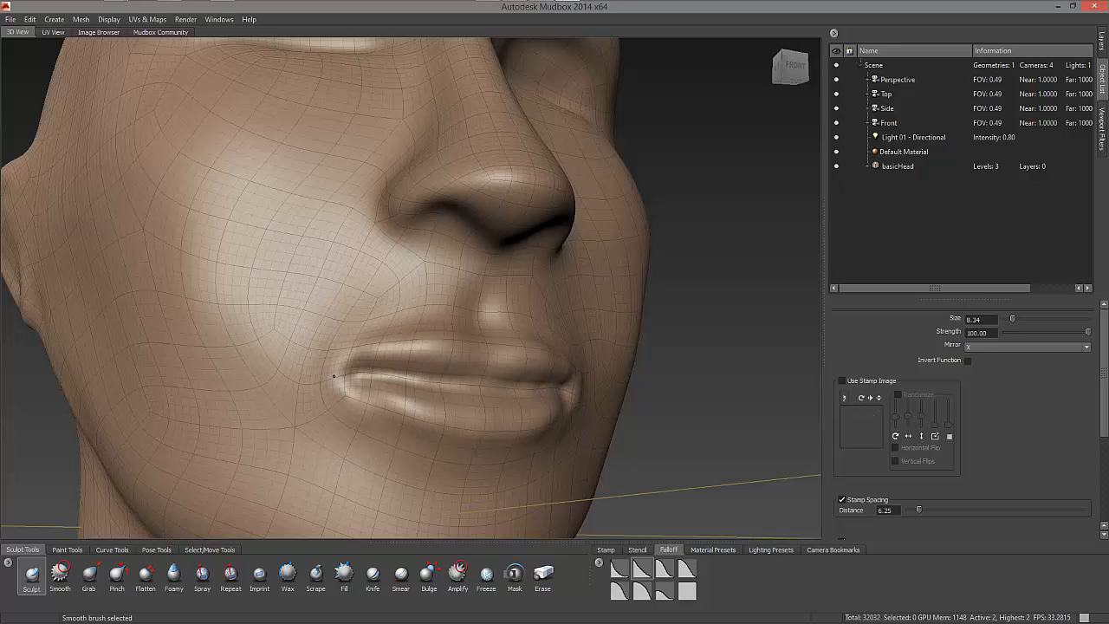
mouse_move(325, 384)
alt+mouse_down()
mouse_move(414, 429)
mouse_move(400, 408)
alt+mouse_up()
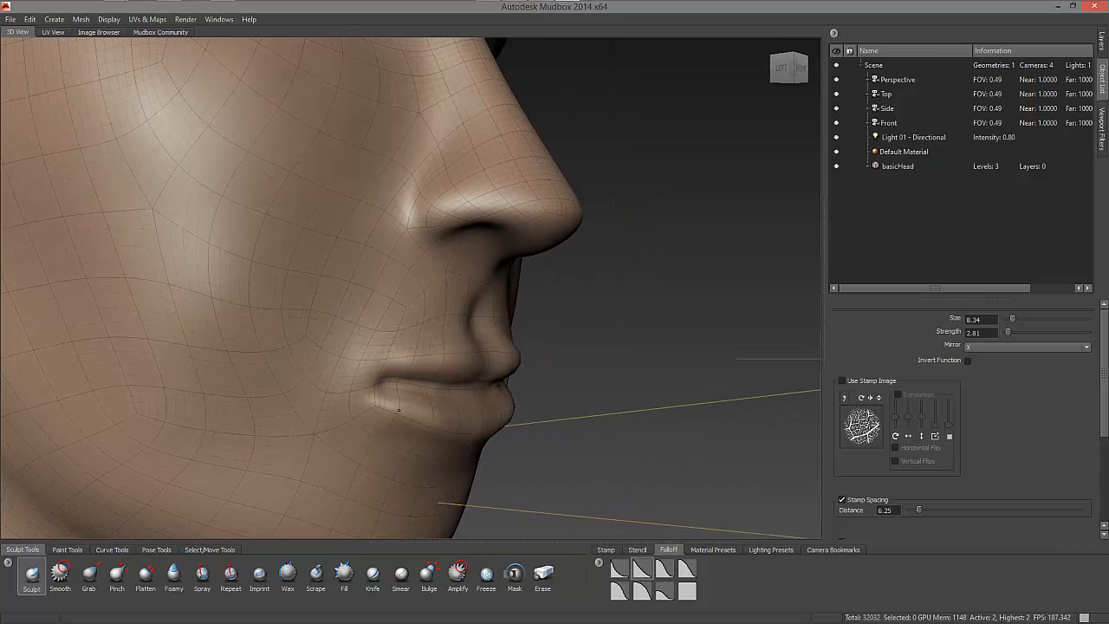
key(shift)
shift+drag(373, 398, 376, 380)
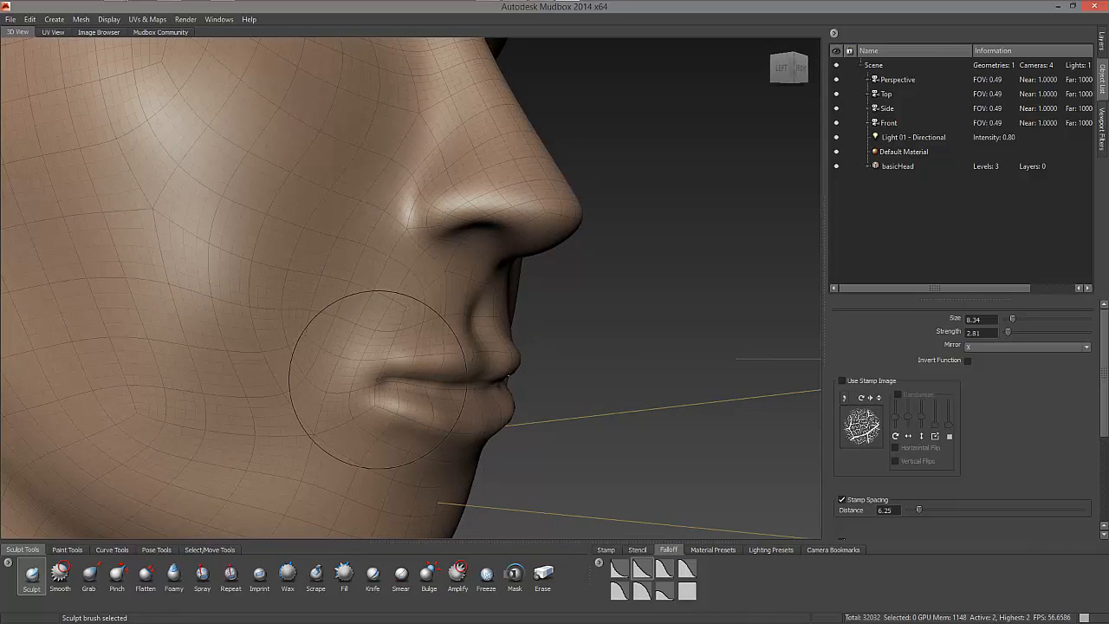
- Reshape the mouth corners and lip line with the Grab brush at size 3.49, checking from both sides and in profile
key(3)
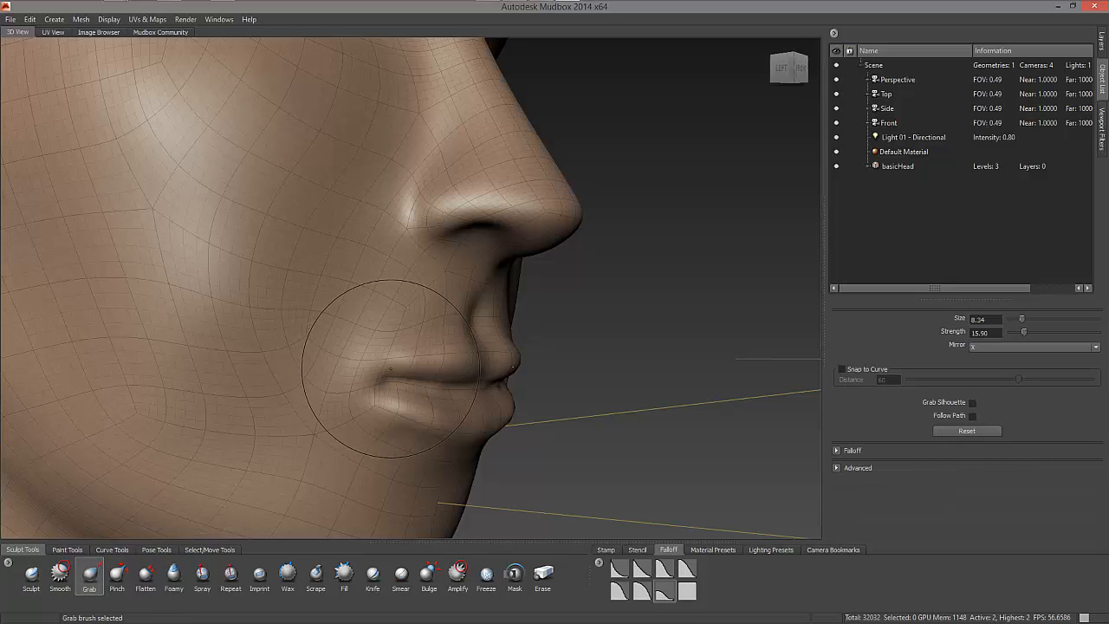
key(space)
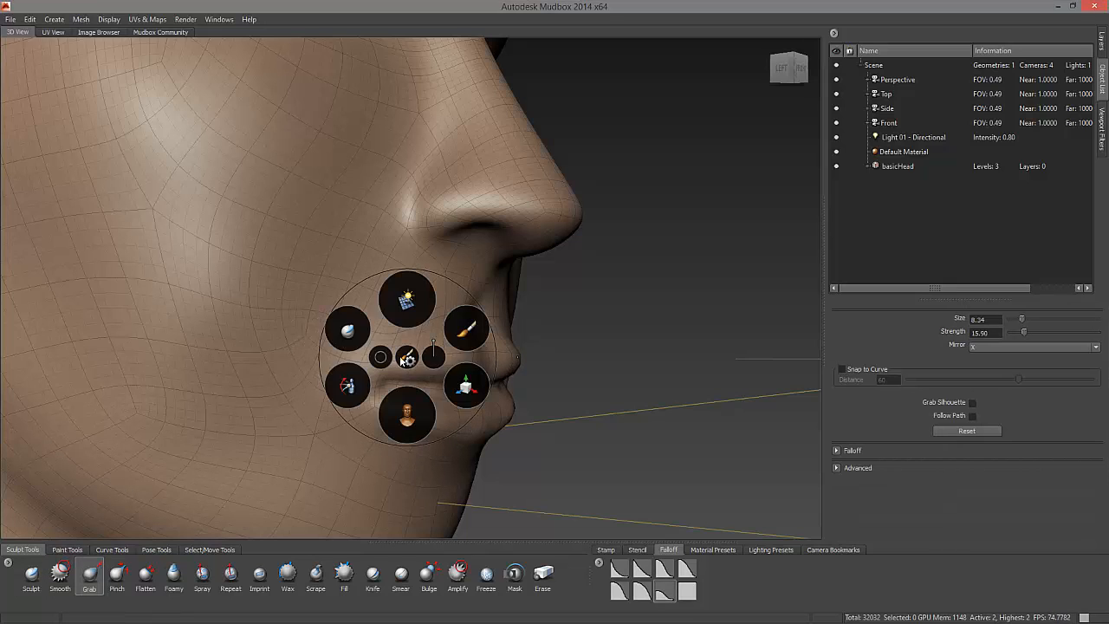
drag(385, 354, 350, 358)
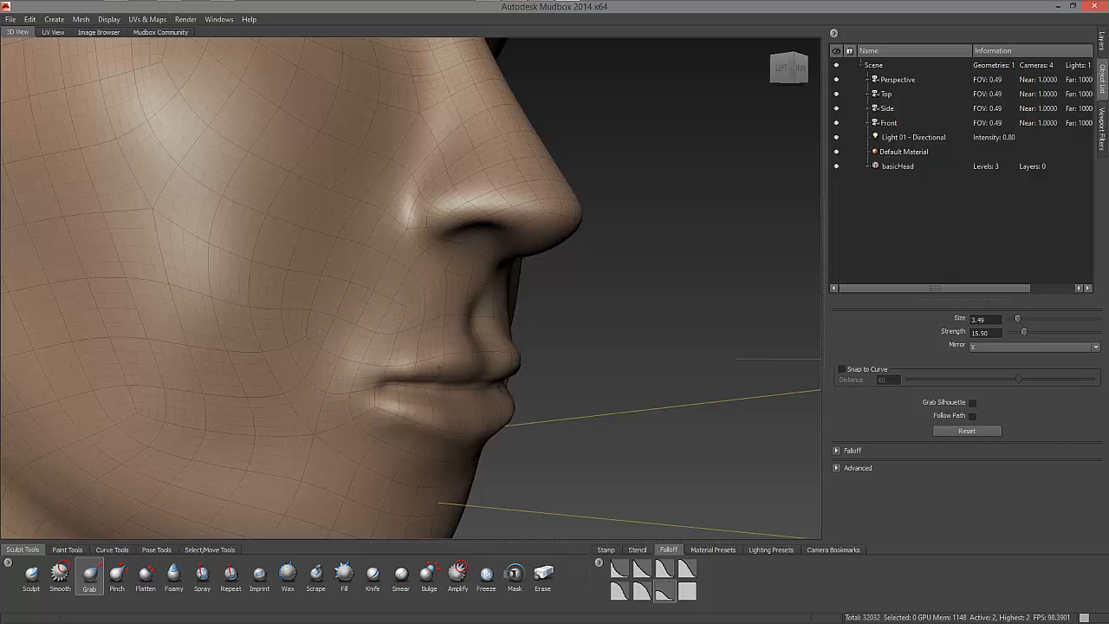
alt+drag(451, 385, 446, 368)
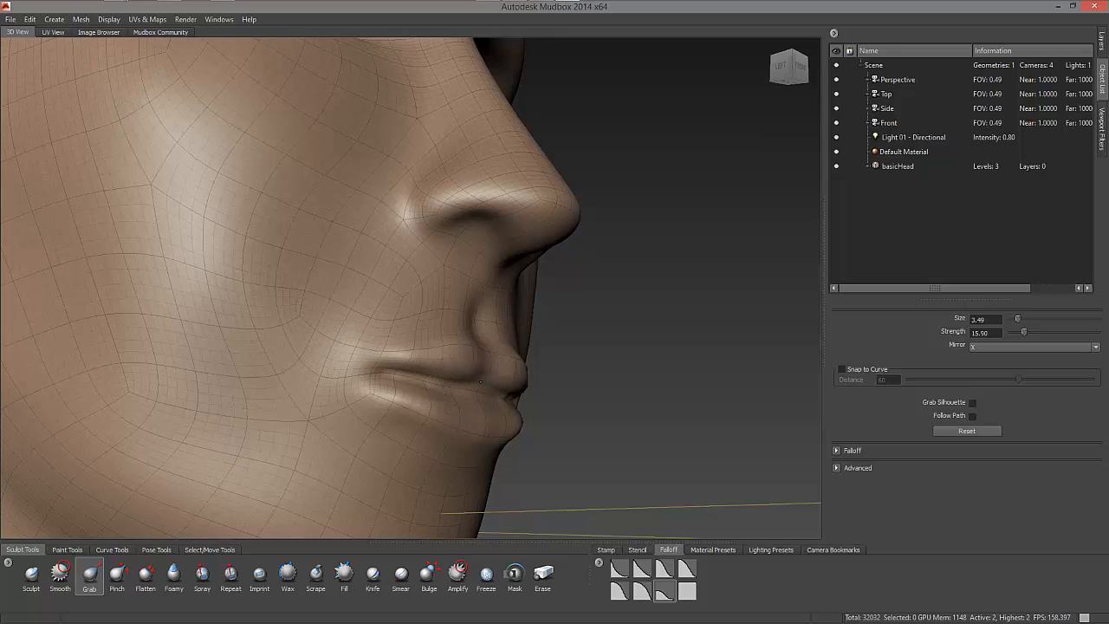
alt+drag(477, 389, 559, 390)
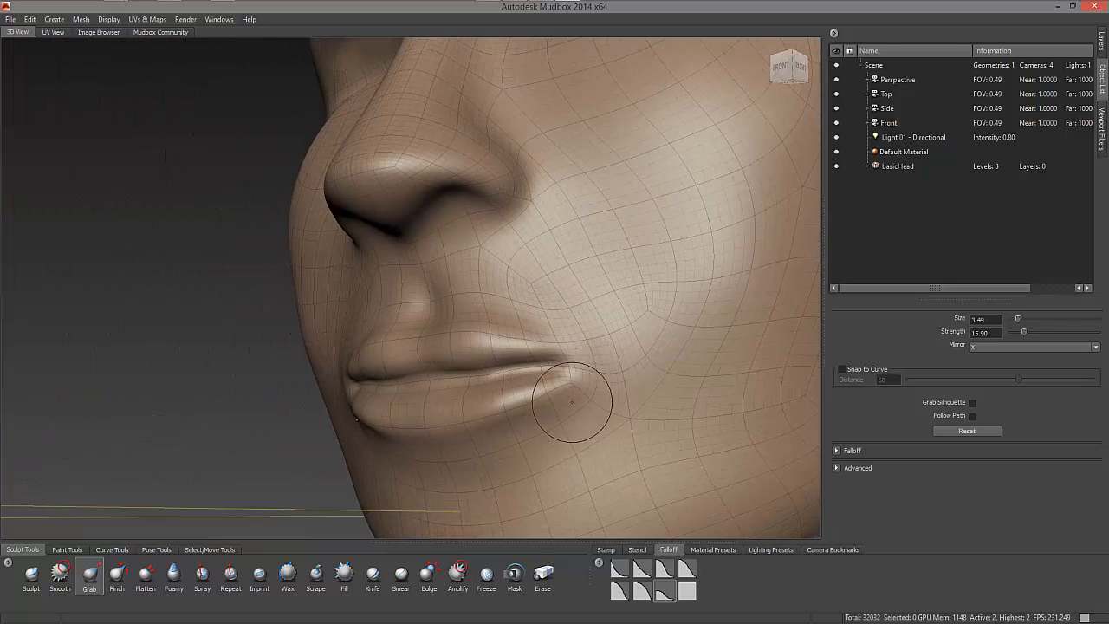
alt+drag(537, 407, 423, 418)
key(shift)
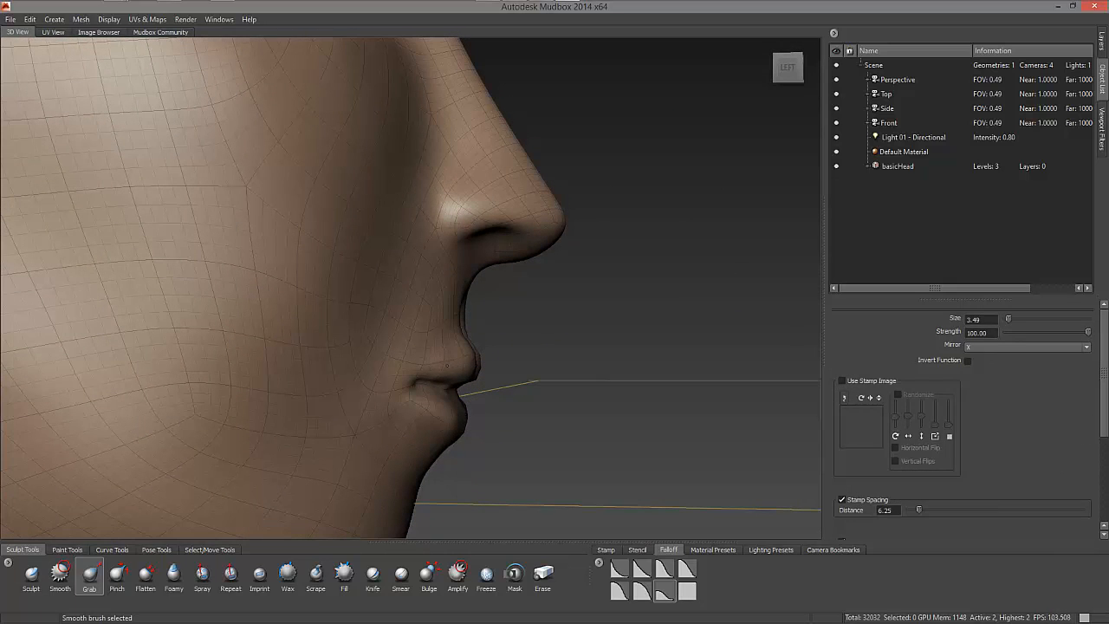
- Shape the nostril openings and nose wings with the Grab brush, working from three-quarter, low and front views
alt+drag(439, 357, 292, 372)
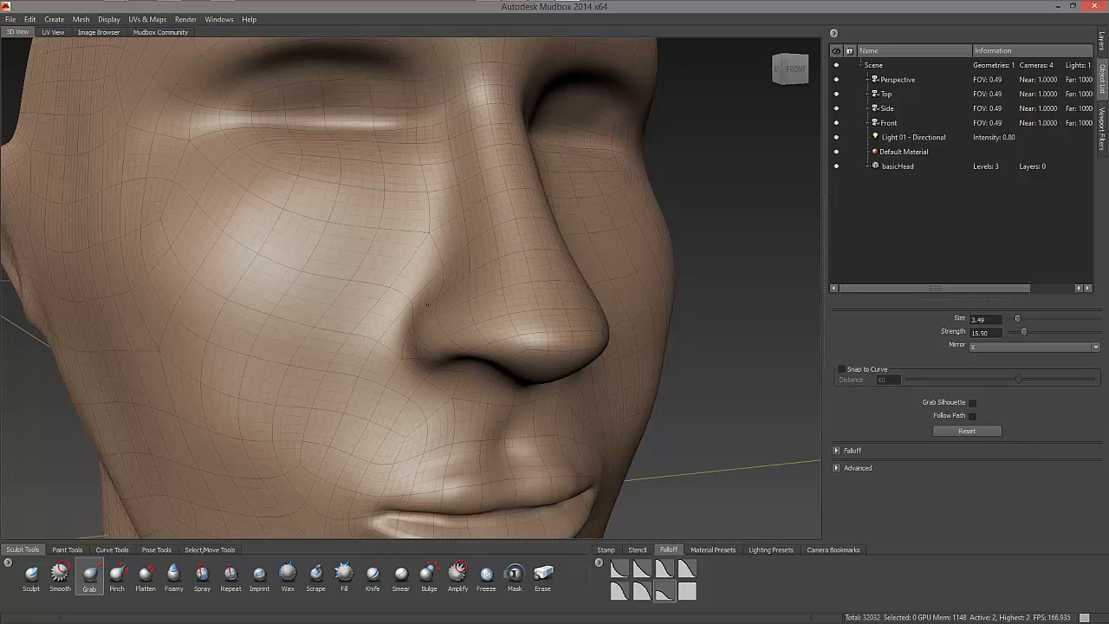
mouse_move(419, 344)
alt+mouse_down()
mouse_move(372, 317)
mouse_move(435, 336)
alt+mouse_up()
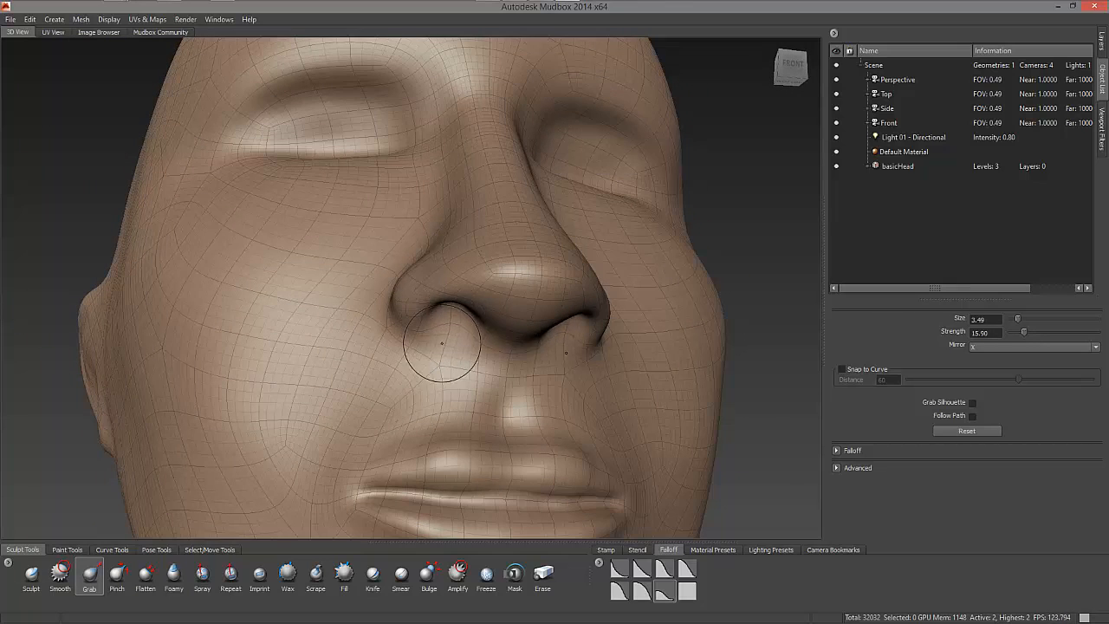
mouse_move(438, 346)
alt+mouse_down()
mouse_move(496, 257)
mouse_move(364, 218)
alt+mouse_up()
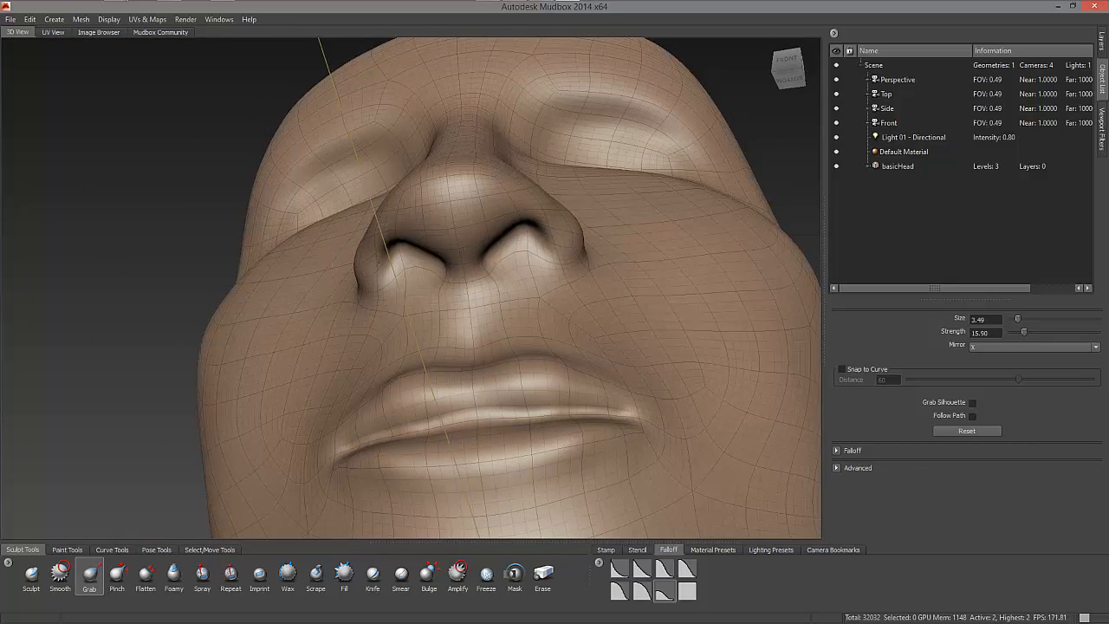
alt+drag(406, 305, 391, 263)
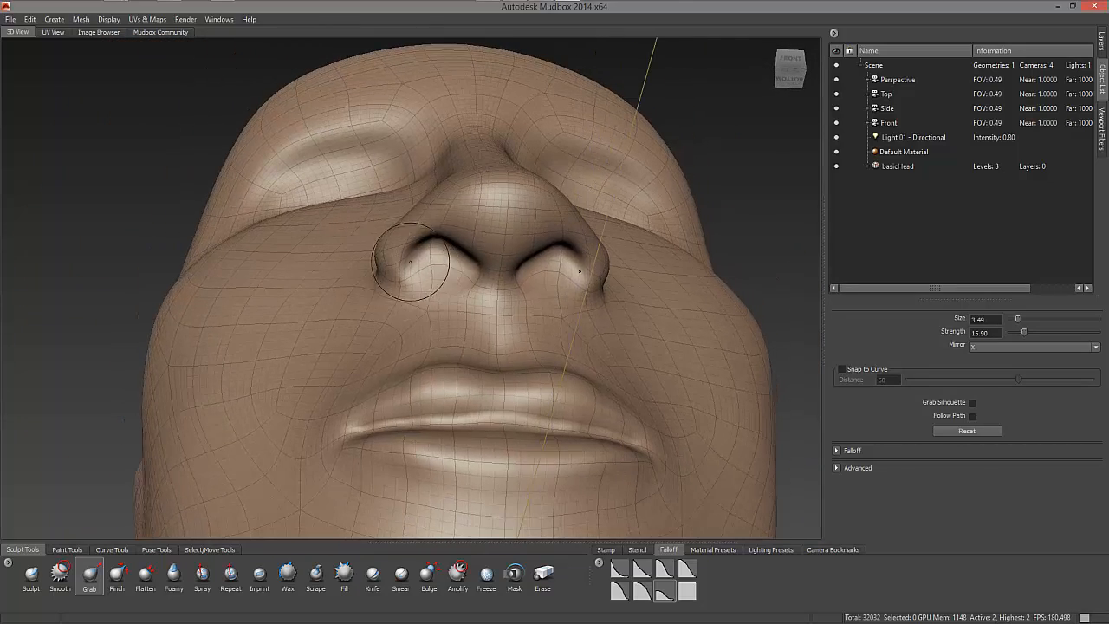
mouse_move(451, 251)
alt+mouse_down()
mouse_move(440, 184)
mouse_move(435, 210)
alt+mouse_up()
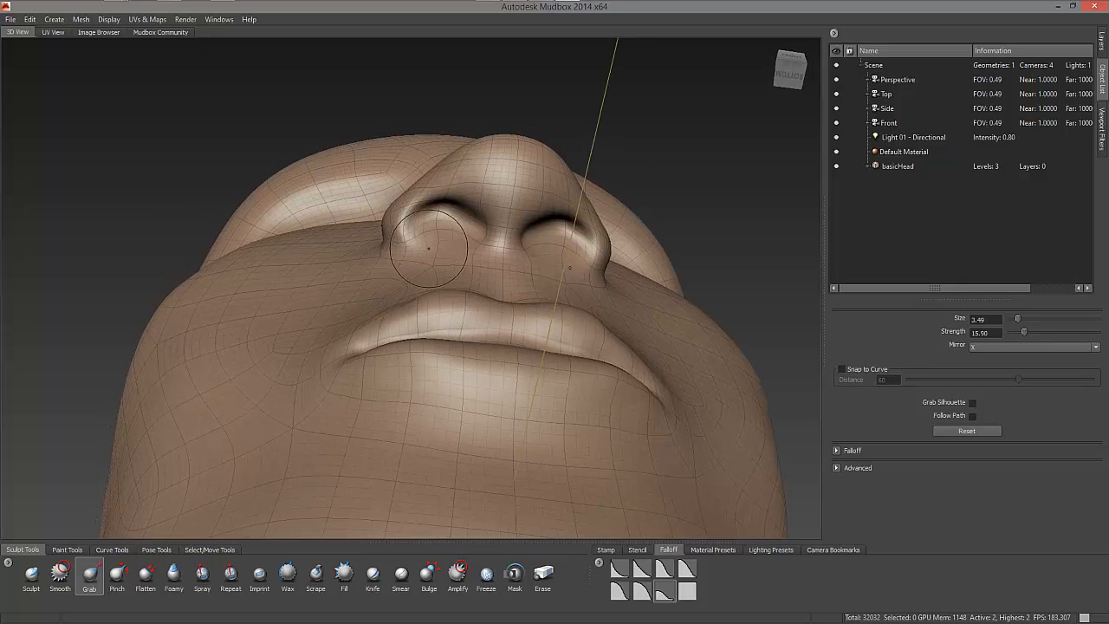
alt+drag(466, 245, 502, 300)
alt+middle_drag(502, 300, 300, 326)
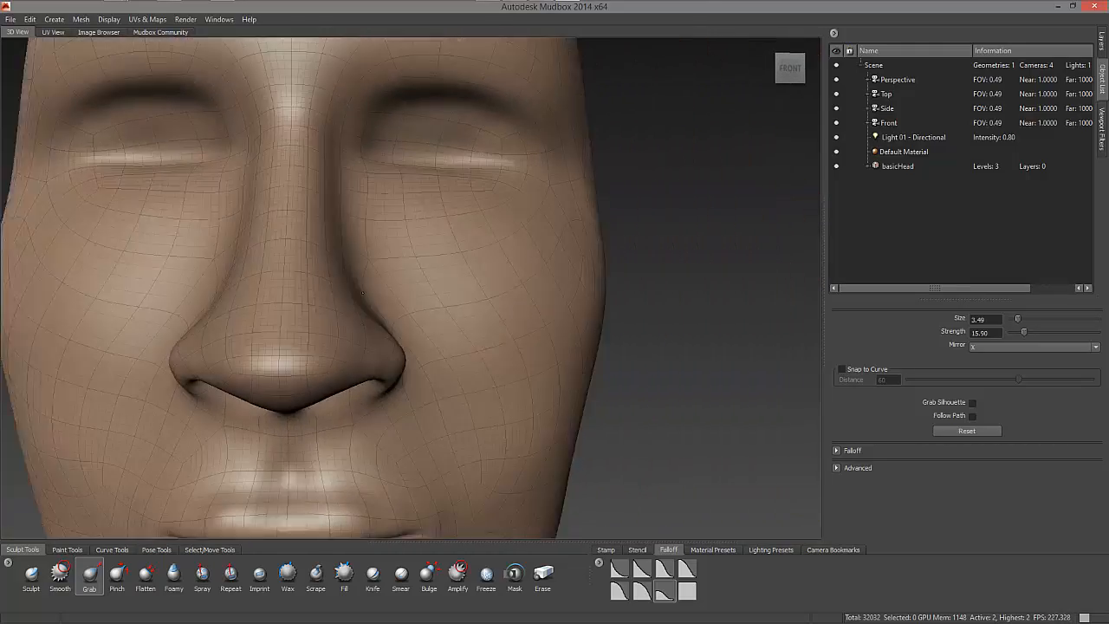
- Check the whole head from three-quarter and front views and hide the wireframe on the mesh
alt+right_drag(299, 326, 130, 317)
alt+drag(104, 321, 200, 331)
alt+middle_drag(200, 330, 406, 341)
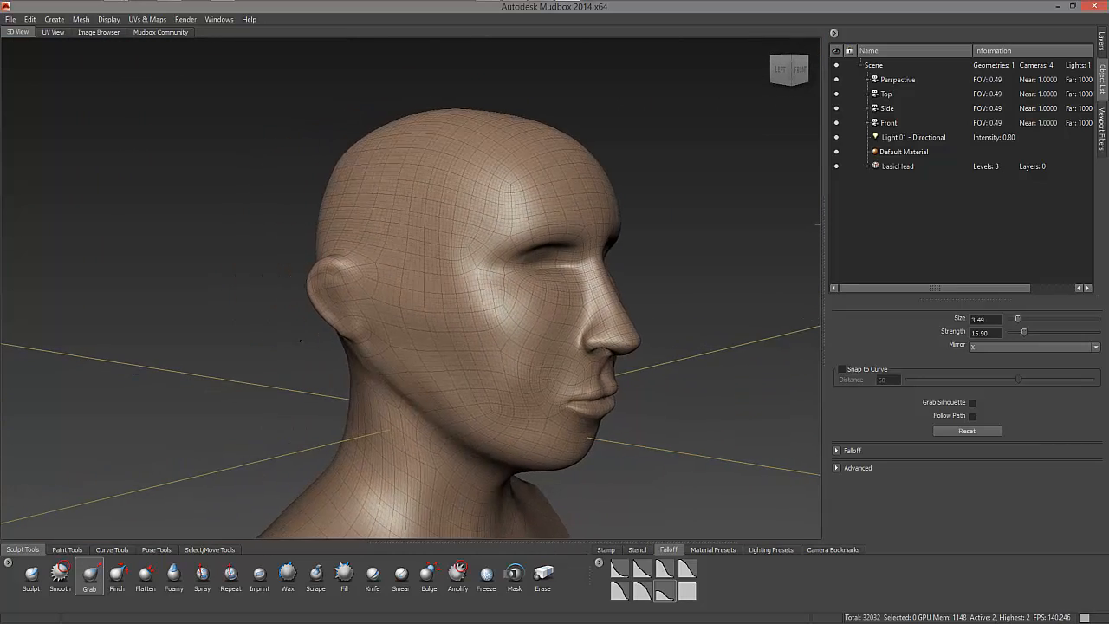
mouse_move(312, 339)
alt+mouse_down()
mouse_move(229, 329)
mouse_move(298, 331)
mouse_move(301, 350)
alt+mouse_up()
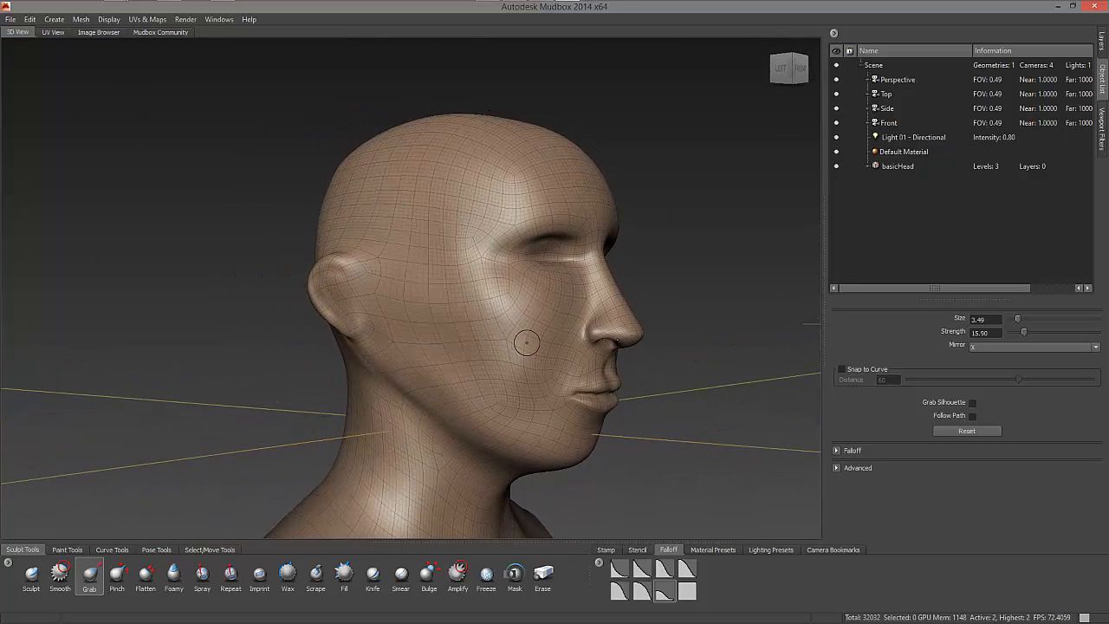
key(shift)
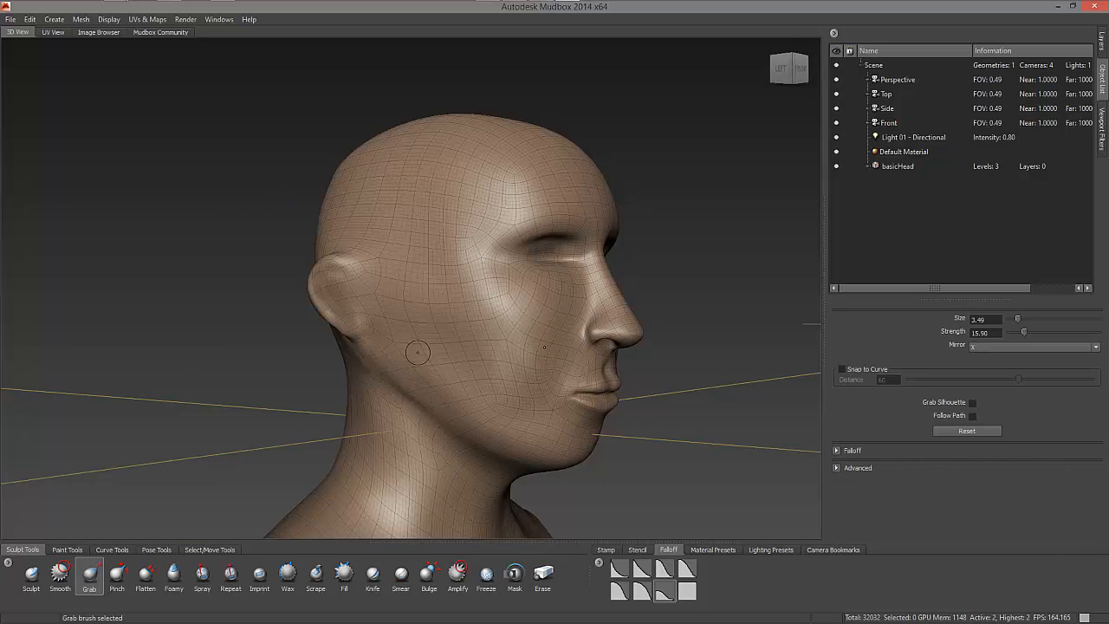
alt+drag(421, 303, 328, 343)
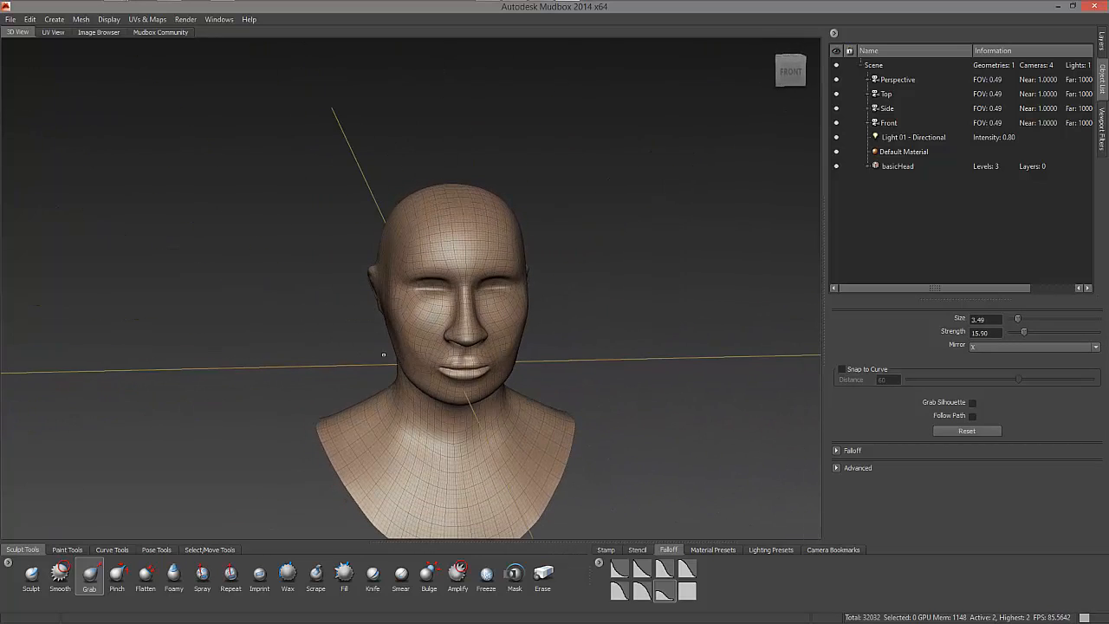
key(shift+w)
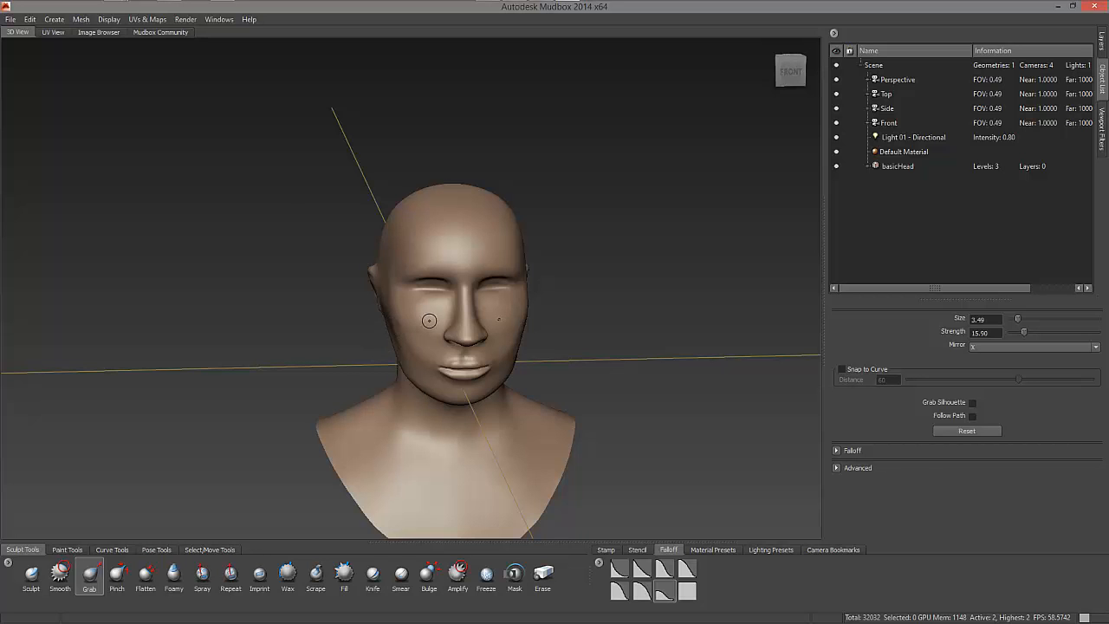
- Texture the temple, cheek, jaw and neck with the Sculpt brush at size 10.42, using the branching vein stamp image
alt+right_drag(428, 321, 439, 349)
mouse_move(439, 349)
alt+mouse_down()
mouse_move(514, 341)
mouse_move(492, 340)
alt+mouse_up()
right_click(440, 338)
drag(418, 340, 435, 341)
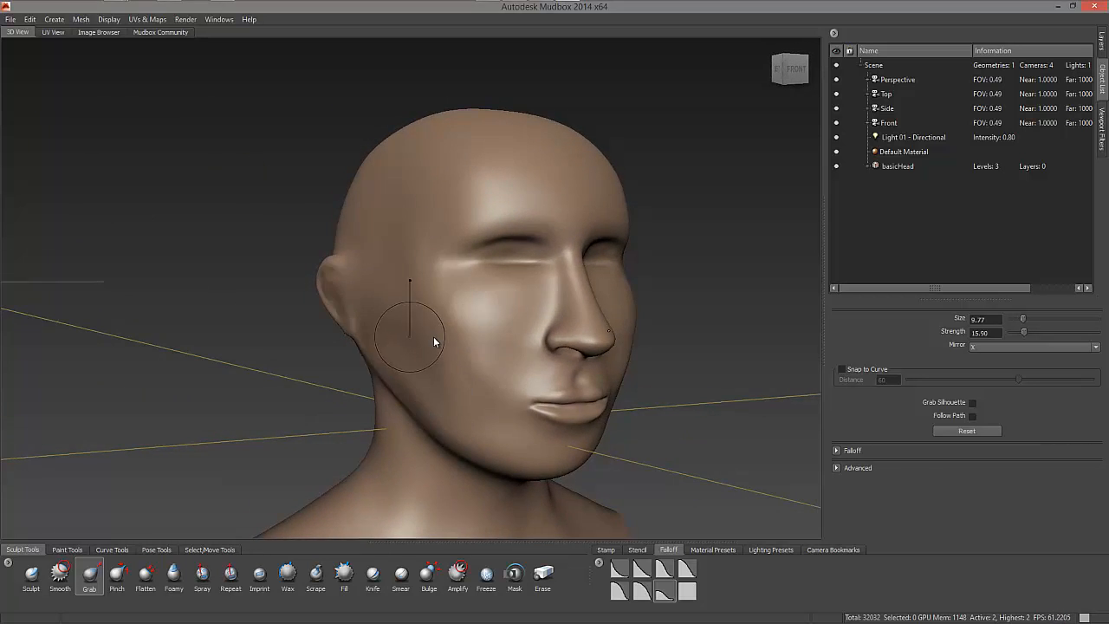
key(shift)
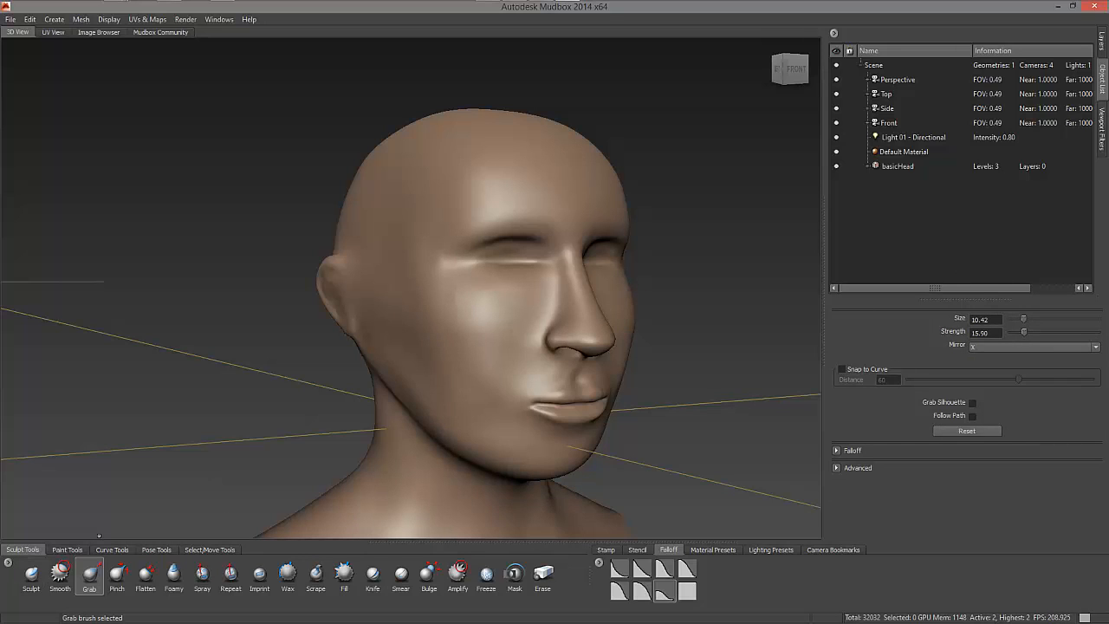
click(32, 583)
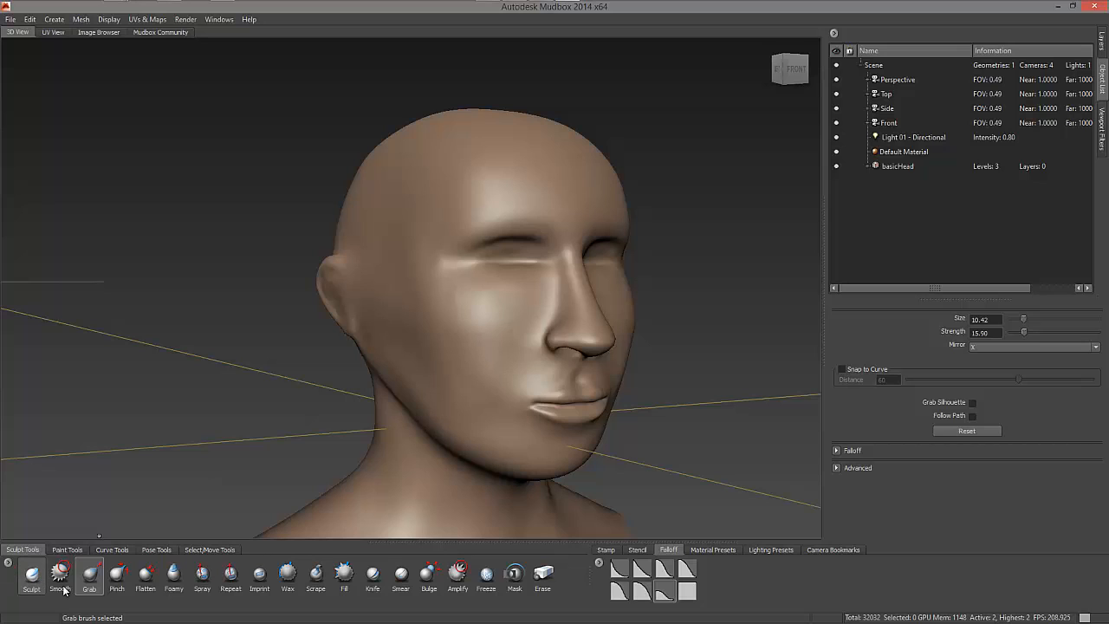
click(639, 549)
click(610, 552)
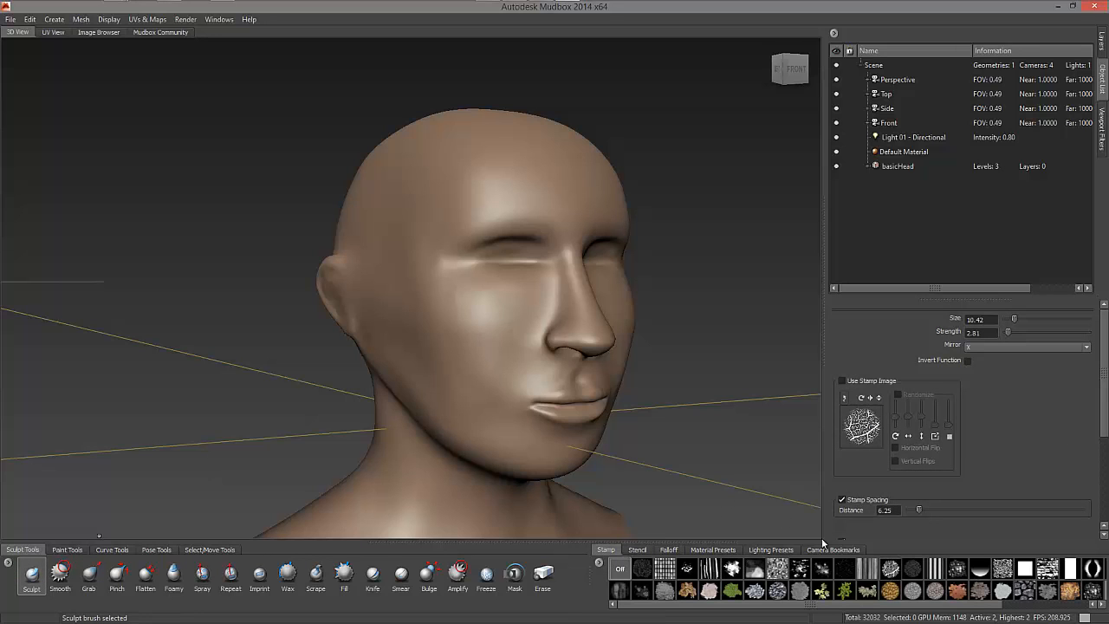
drag(405, 238, 446, 303)
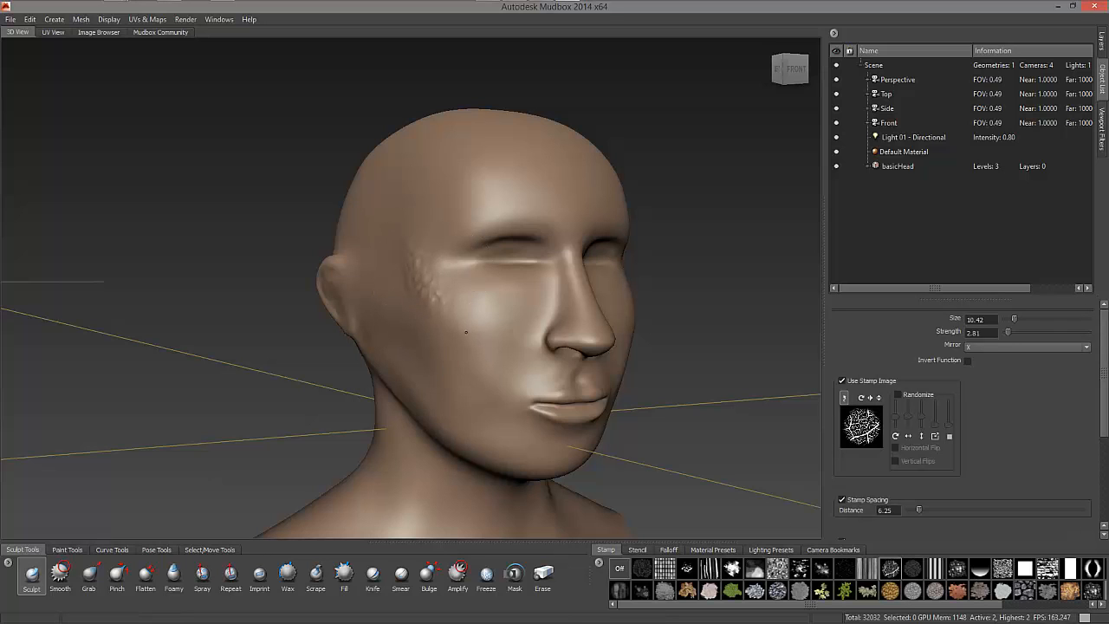
mouse_move(457, 371)
mouse_down()
mouse_move(492, 363)
mouse_move(487, 308)
mouse_move(492, 329)
mouse_up()
mouse_move(413, 424)
alt+mouse_down()
mouse_move(464, 412)
mouse_move(416, 413)
mouse_move(376, 467)
alt+mouse_up()
mouse_move(374, 413)
mouse_down()
mouse_move(426, 406)
mouse_move(417, 260)
mouse_move(431, 270)
mouse_move(373, 313)
mouse_up()
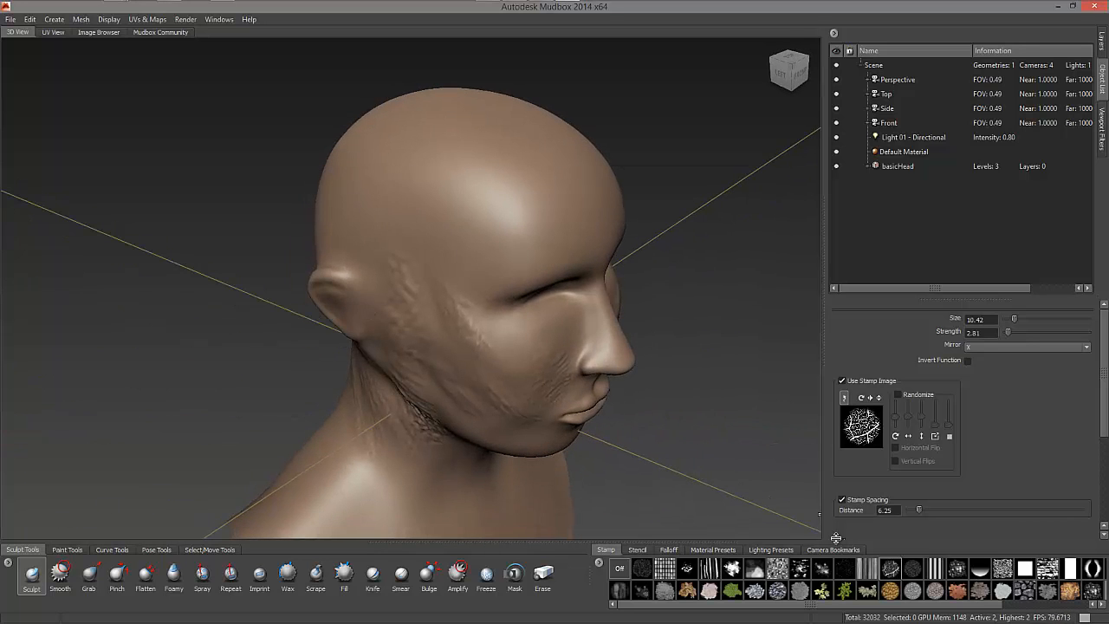
- Add surface texture to the forehead, temple and nose with the Sculpt brush, using the horizontally streaked black-and-white stamp
click(1048, 569)
drag(498, 204, 514, 232)
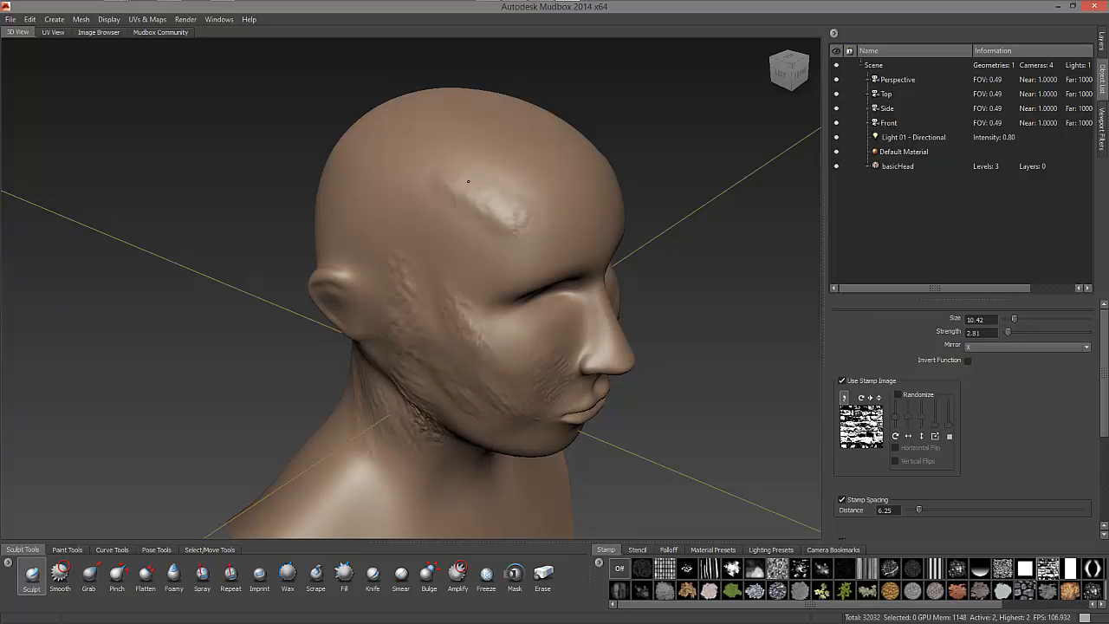
mouse_move(468, 181)
mouse_down()
mouse_move(546, 164)
mouse_move(435, 208)
mouse_move(405, 259)
mouse_move(404, 201)
mouse_move(423, 230)
mouse_move(481, 208)
mouse_move(505, 162)
mouse_move(594, 205)
mouse_up()
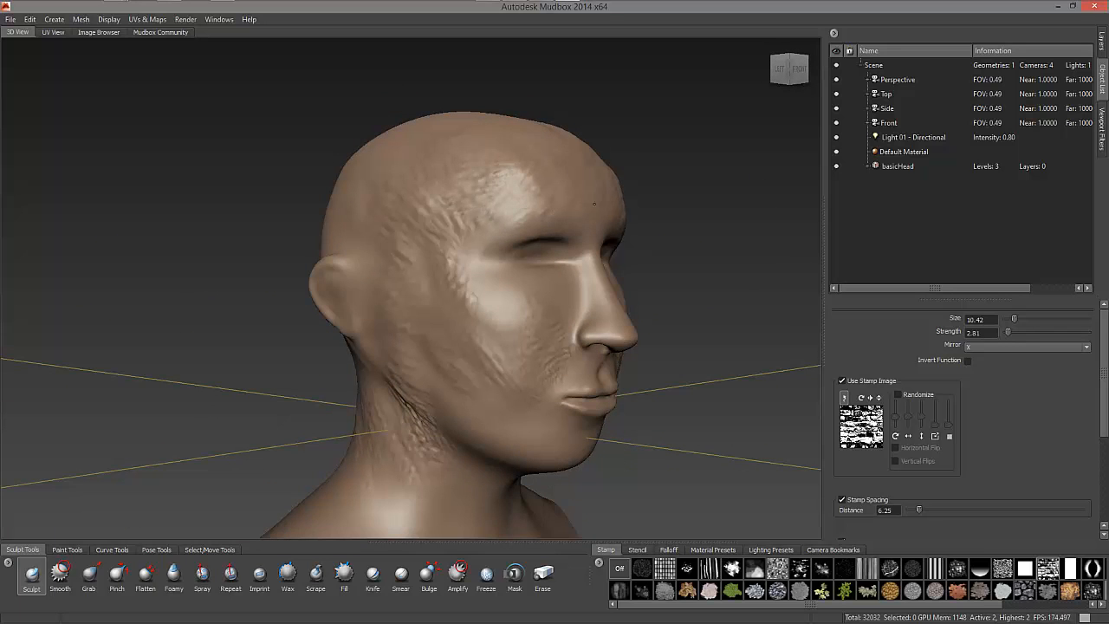
alt+drag(568, 267, 418, 295)
mouse_move(430, 336)
mouse_down()
mouse_move(431, 302)
mouse_move(397, 310)
mouse_move(410, 325)
mouse_move(439, 319)
mouse_move(530, 347)
mouse_move(309, 327)
mouse_up()
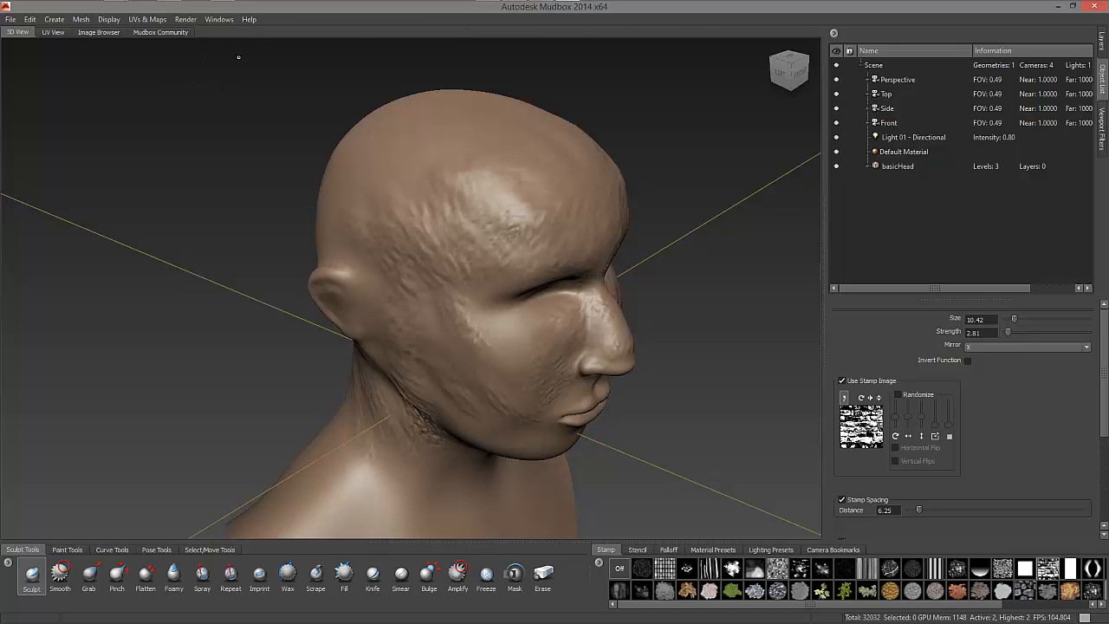
- Create a new texture map extraction operation that generates an Ambient Occlusion Map and a Normal Map
click(209, 21)
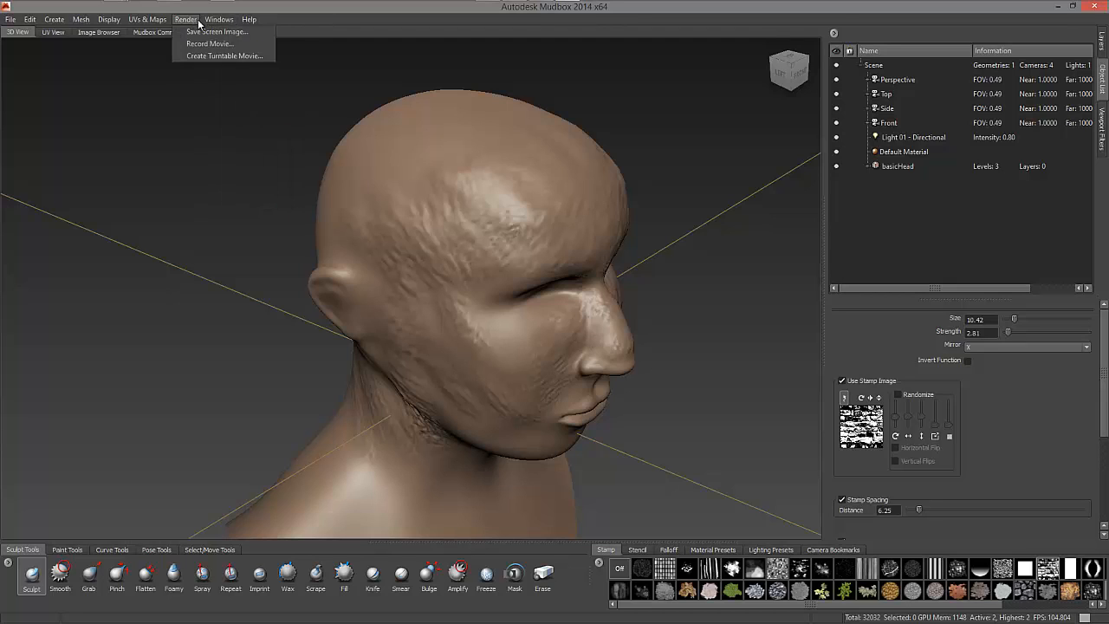
mouse_move(142, 24)
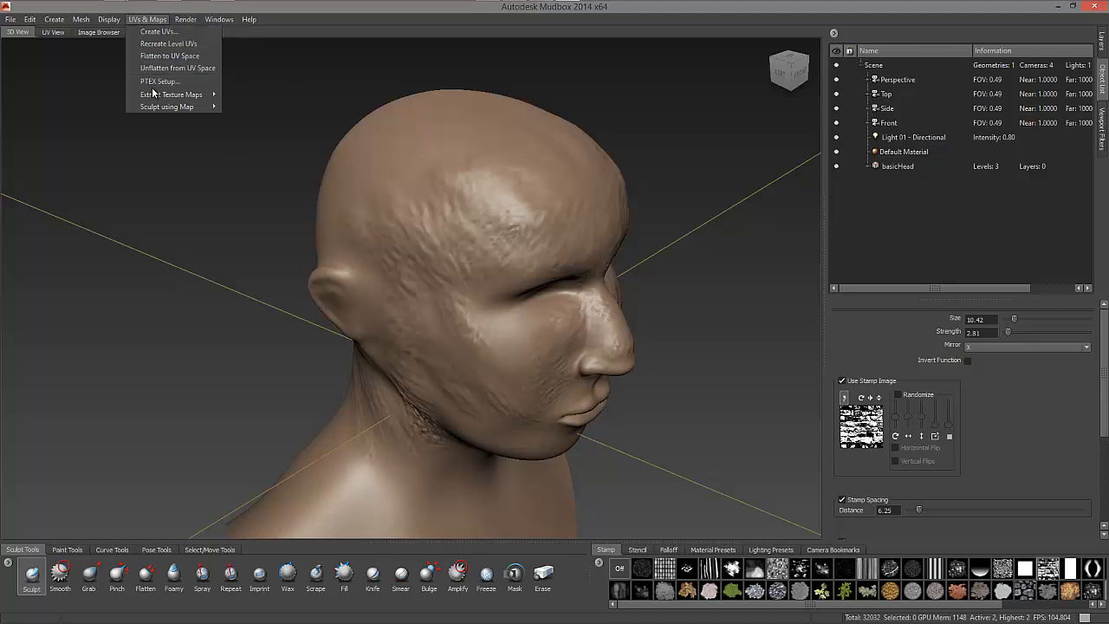
mouse_move(155, 97)
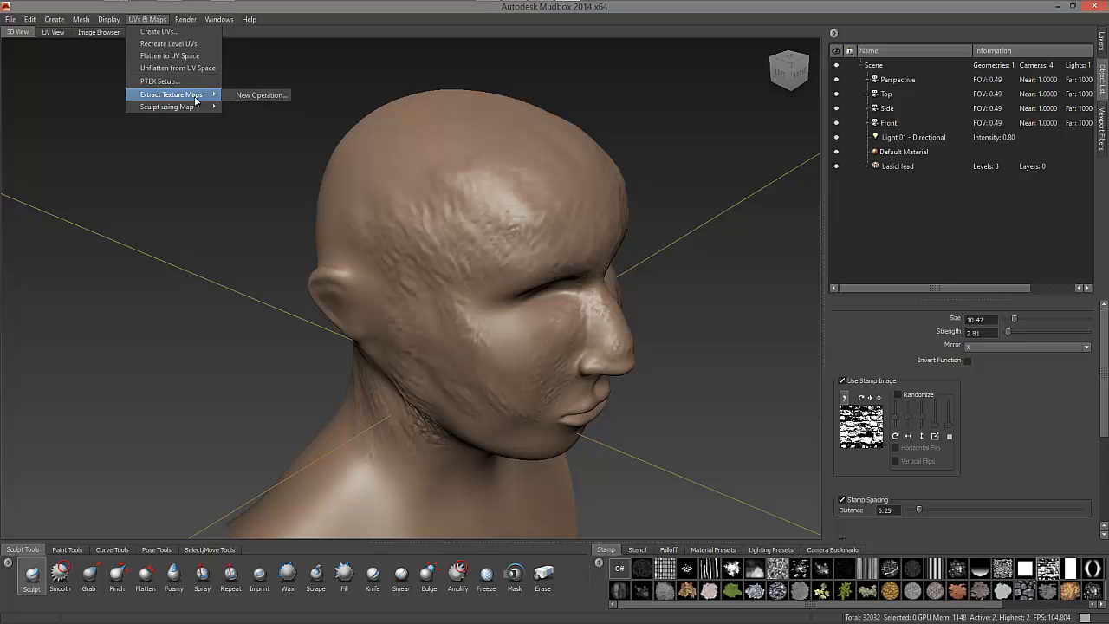
click(260, 95)
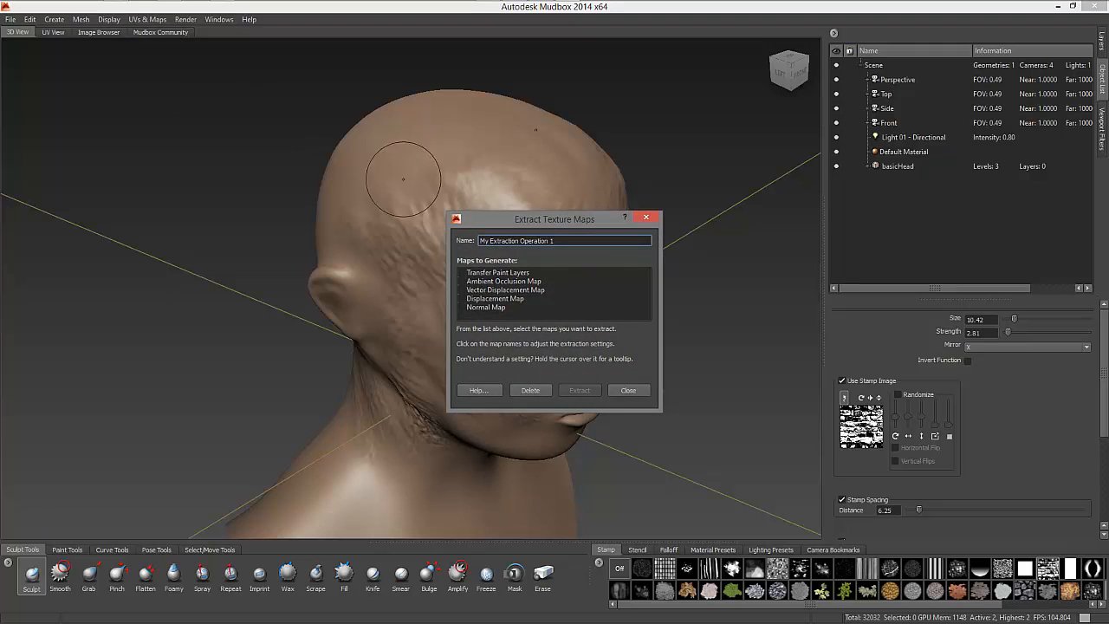
click(462, 281)
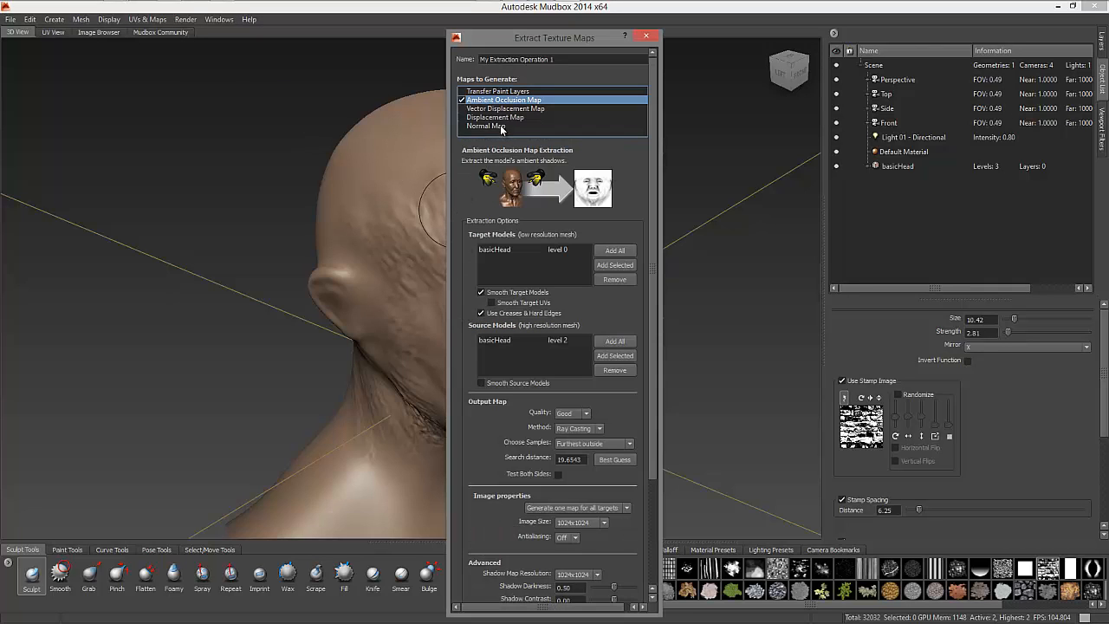
click(462, 126)
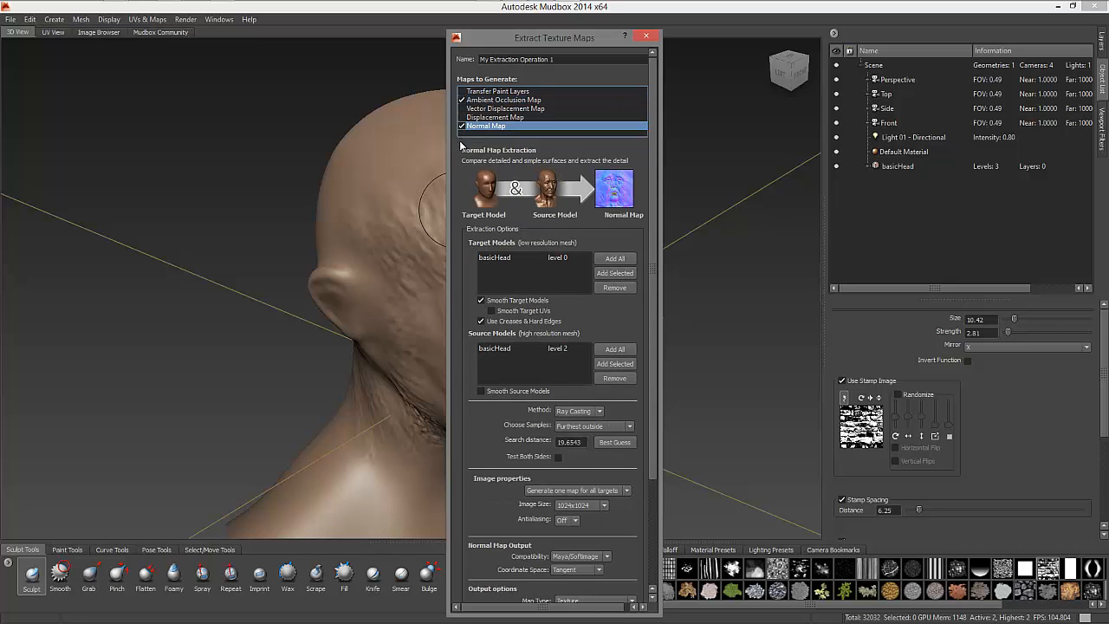
- Set the ambient occlusion map's output to an 8-bit RGBA Targa file named face on the Desktop
click(490, 101)
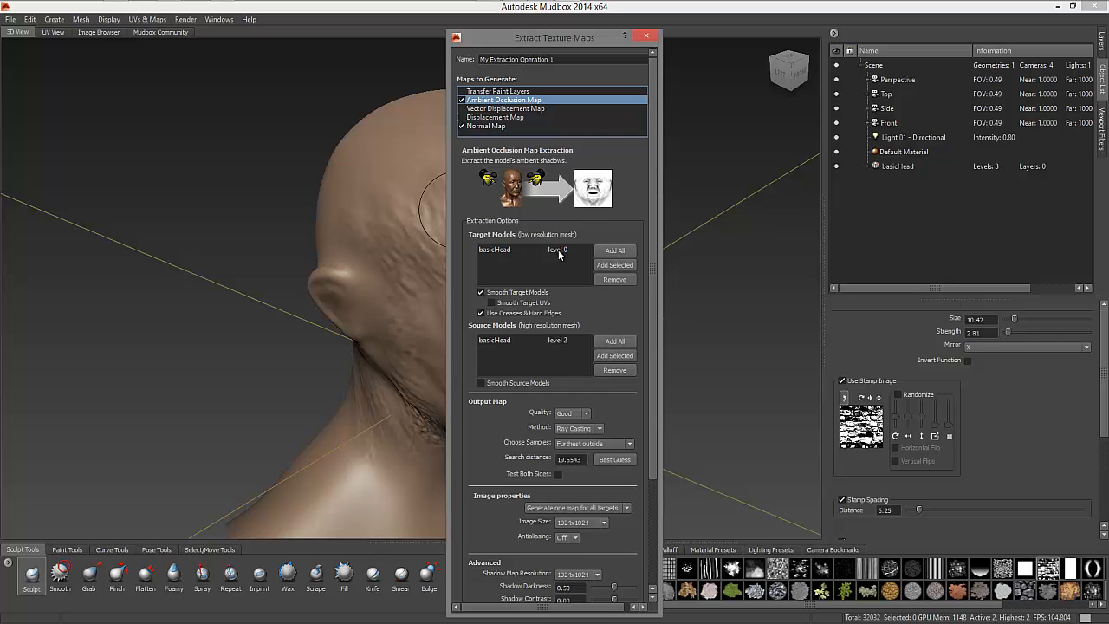
drag(530, 40, 738, 56)
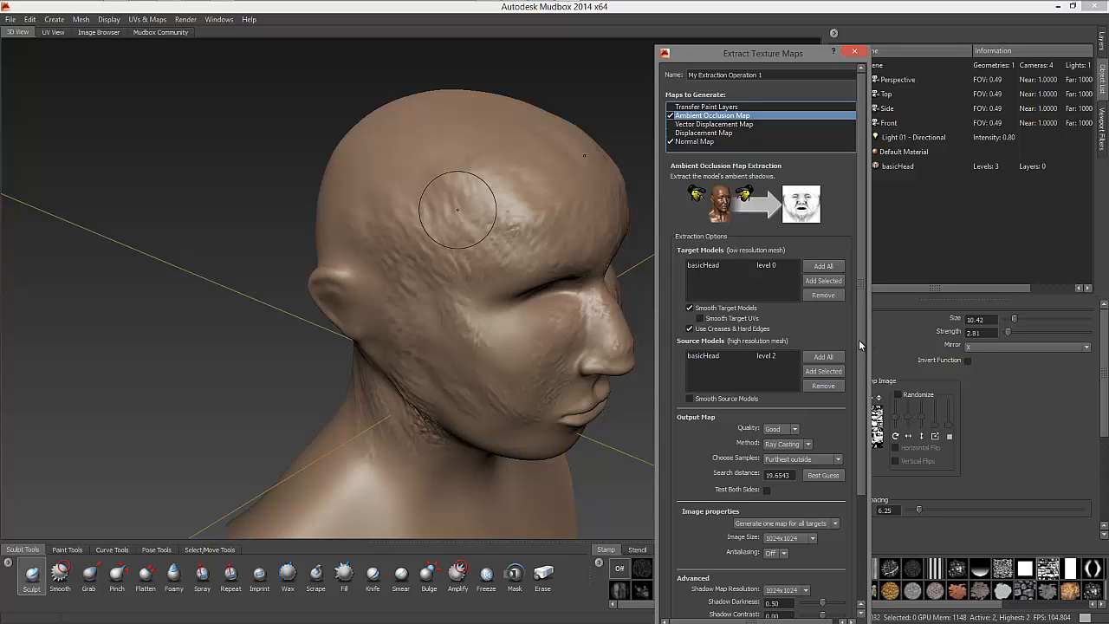
drag(860, 345, 846, 468)
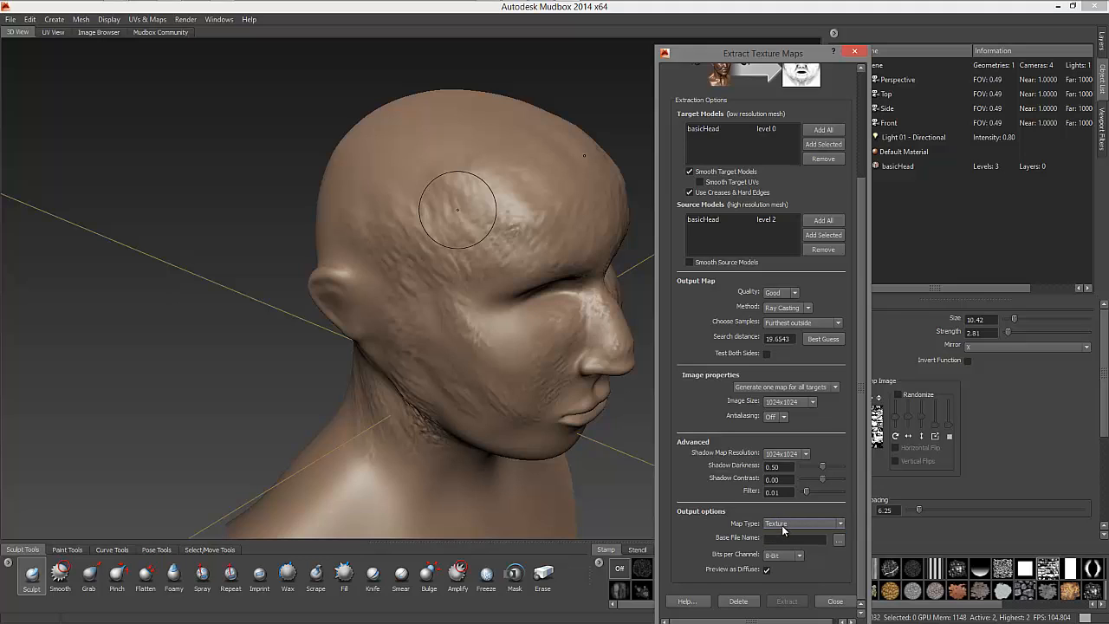
click(837, 541)
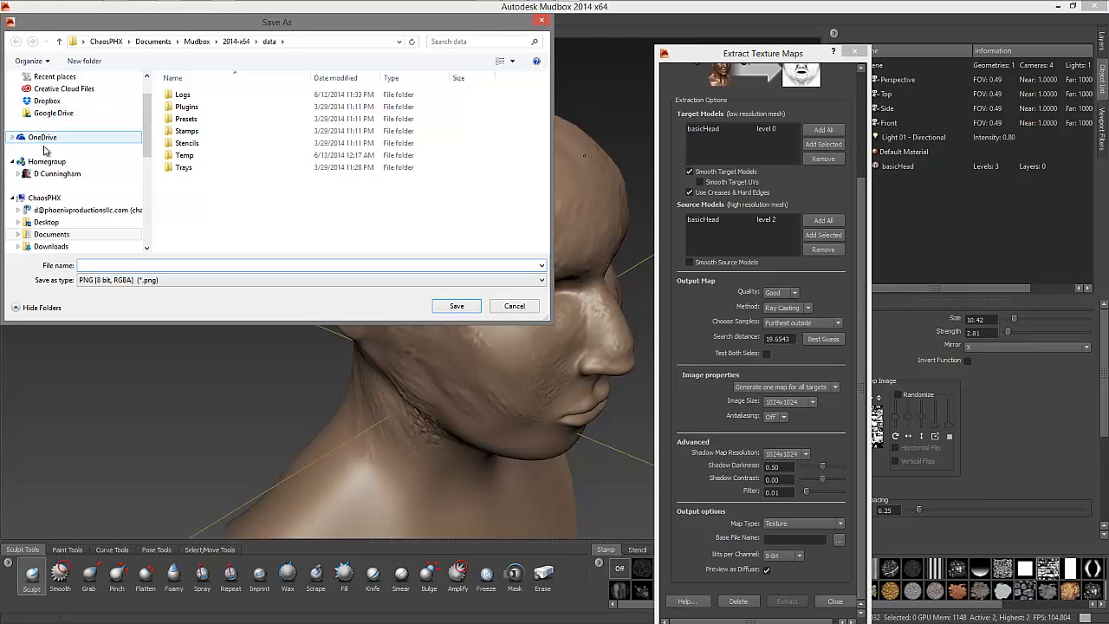
scroll(146, 131, up, 2)
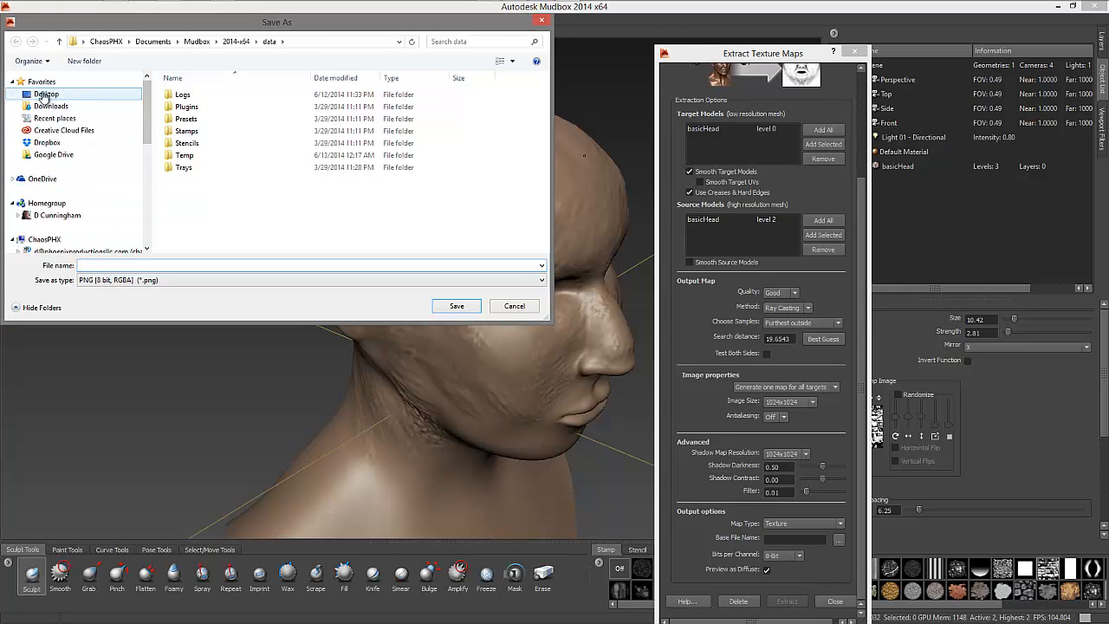
click(54, 93)
click(106, 279)
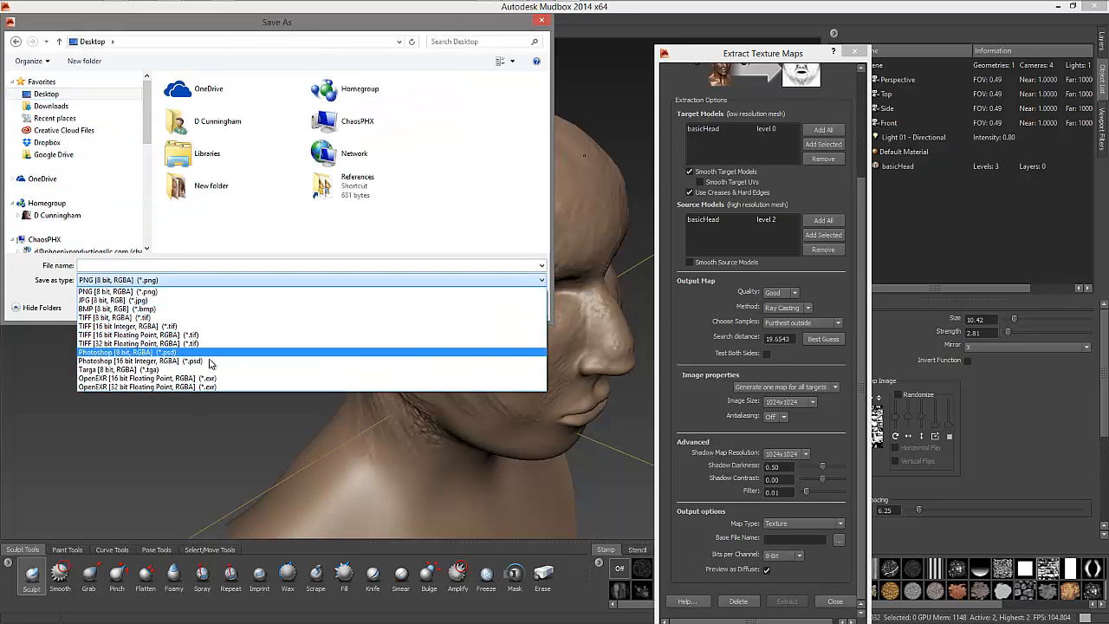
click(184, 363)
click(115, 265)
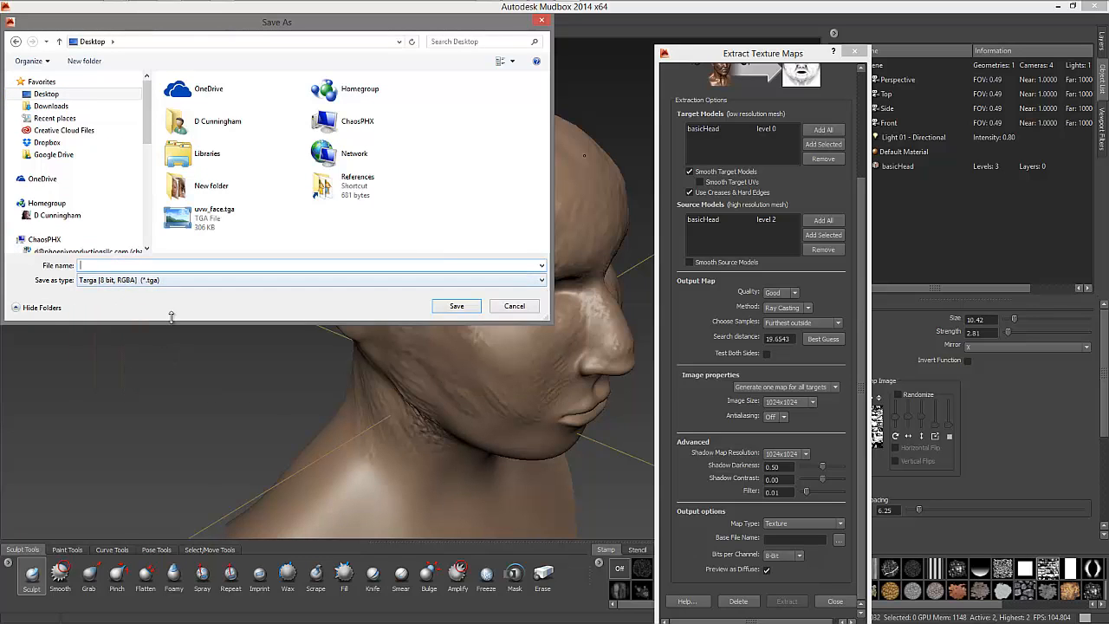
text(face)
click(452, 307)
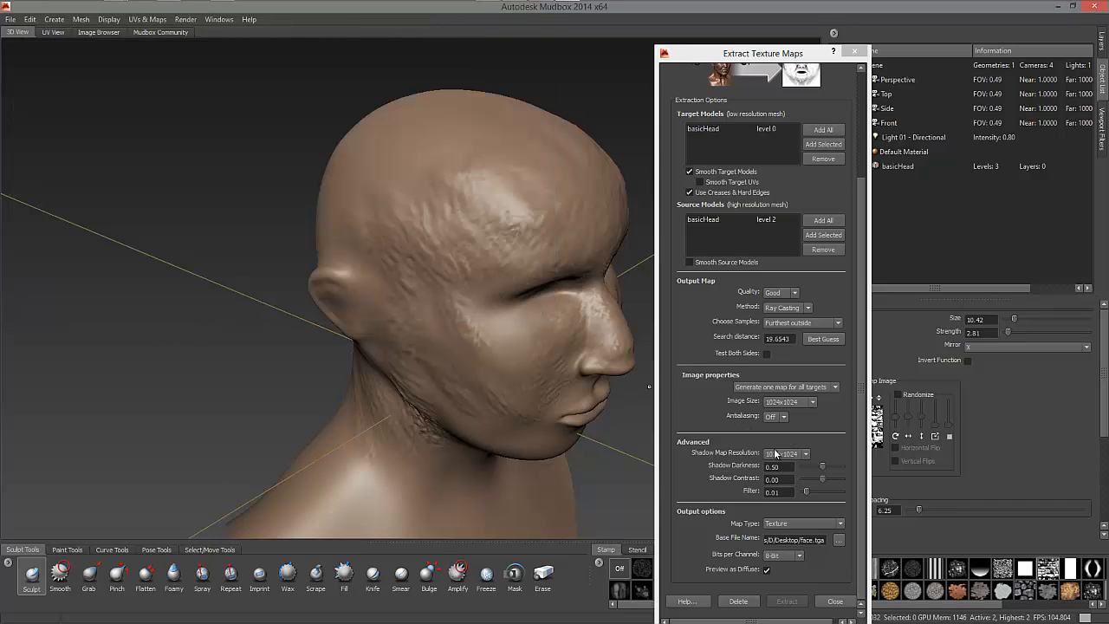
- Set the ambient occlusion map's image size and shadow map resolution to 2048x2048
click(808, 403)
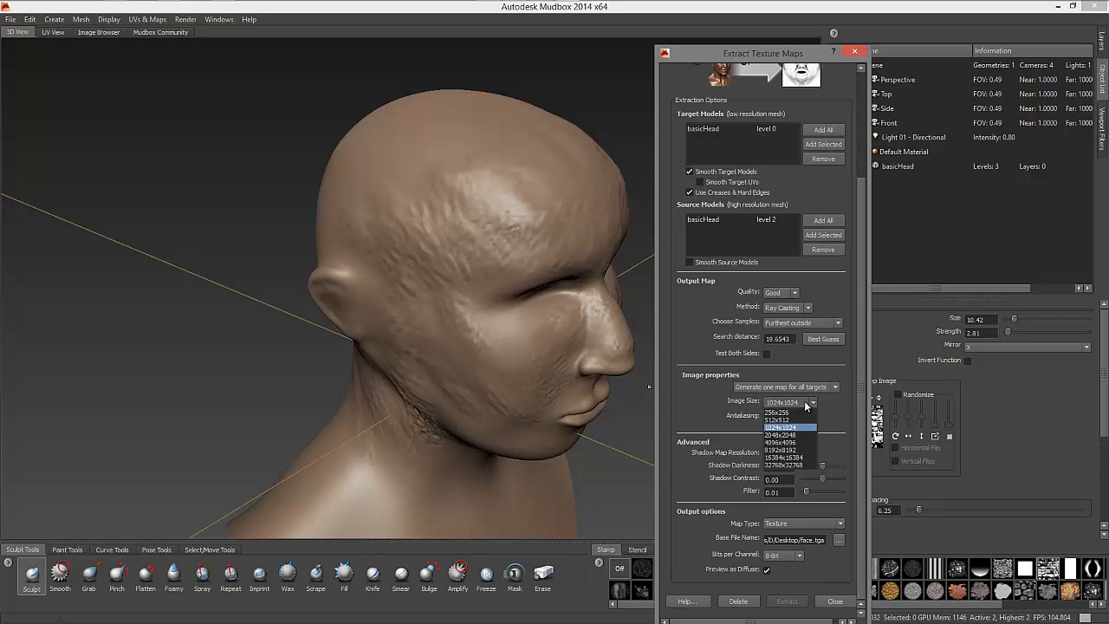
click(781, 448)
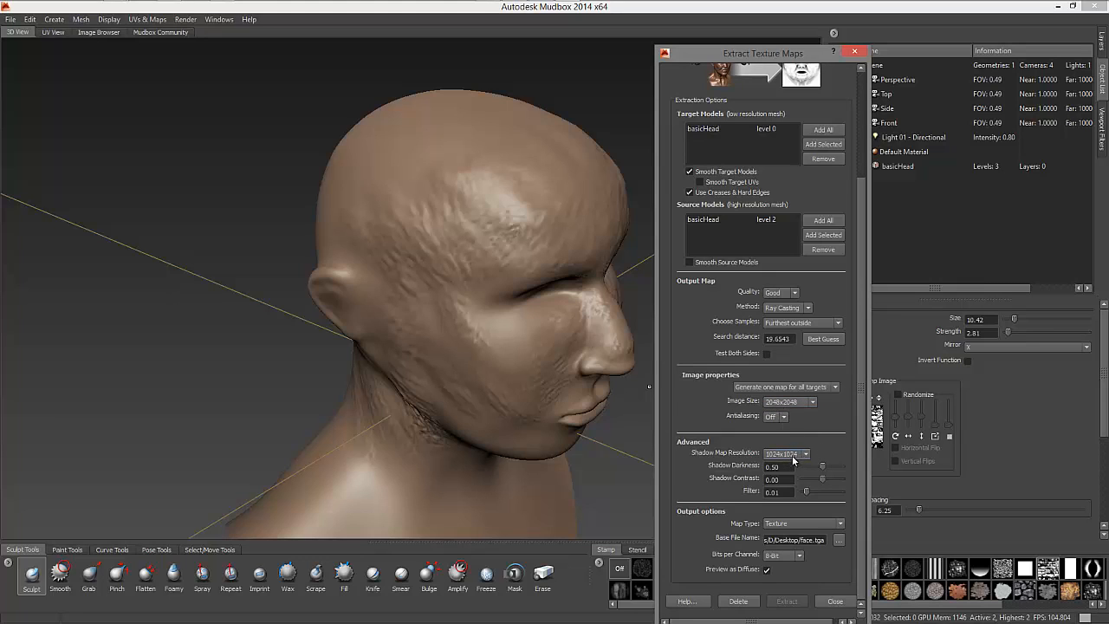
click(797, 454)
click(784, 487)
- Set the normal map's antialiasing to 4X in the extraction settings
scroll(860, 475, up, 3)
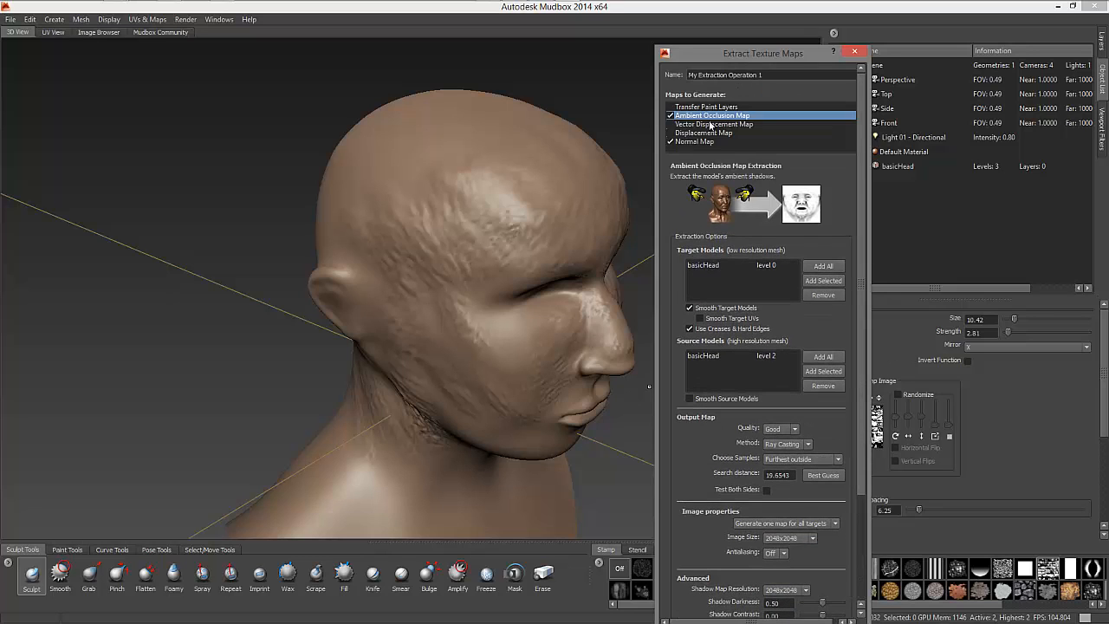
click(696, 142)
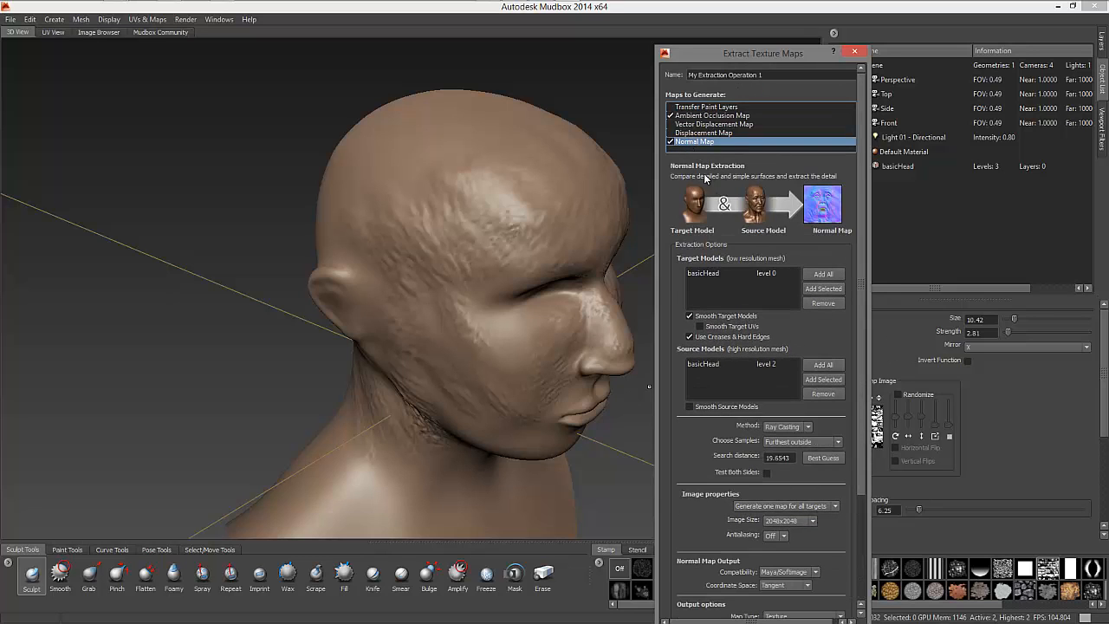
scroll(862, 276, down, 3)
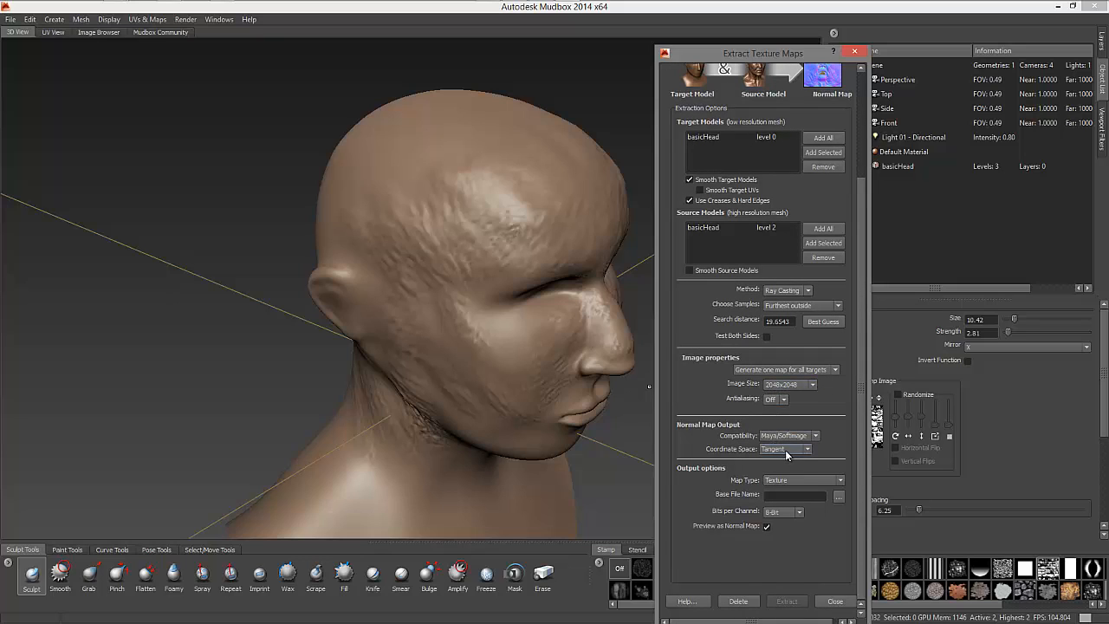
click(782, 401)
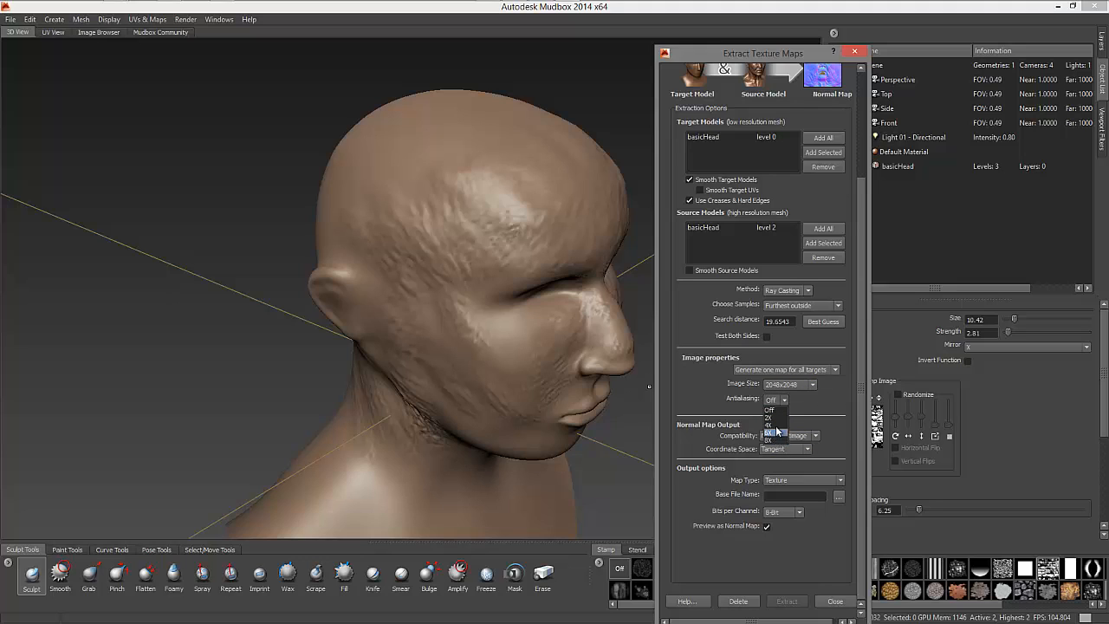
click(771, 425)
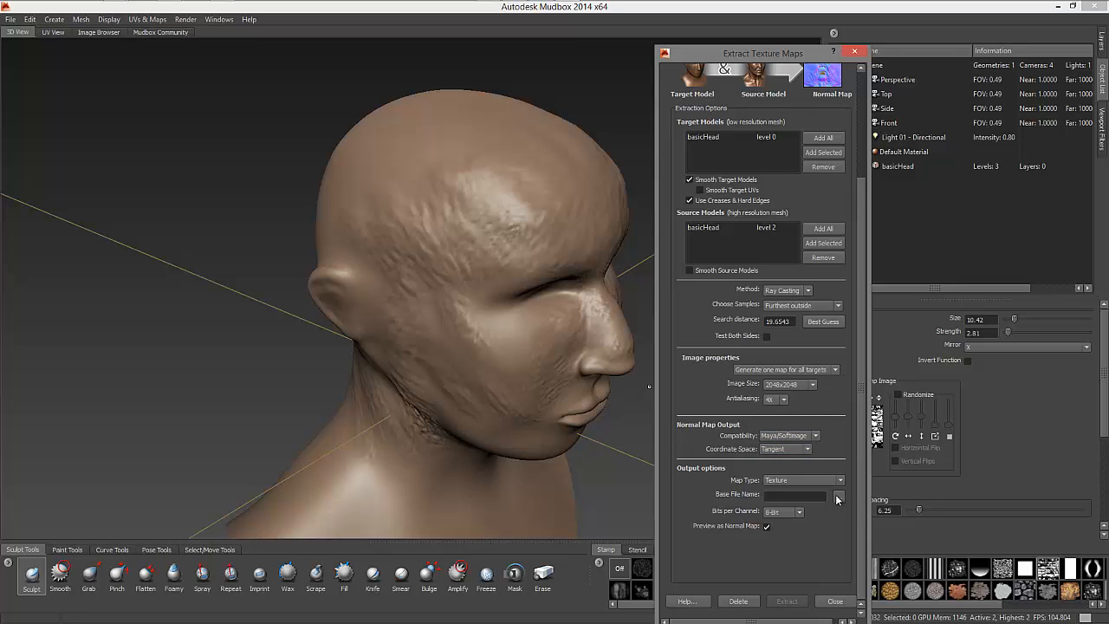
- Set the normal map's output to an 8-bit RGBA PNG file named face_normals on the Desktop
click(837, 496)
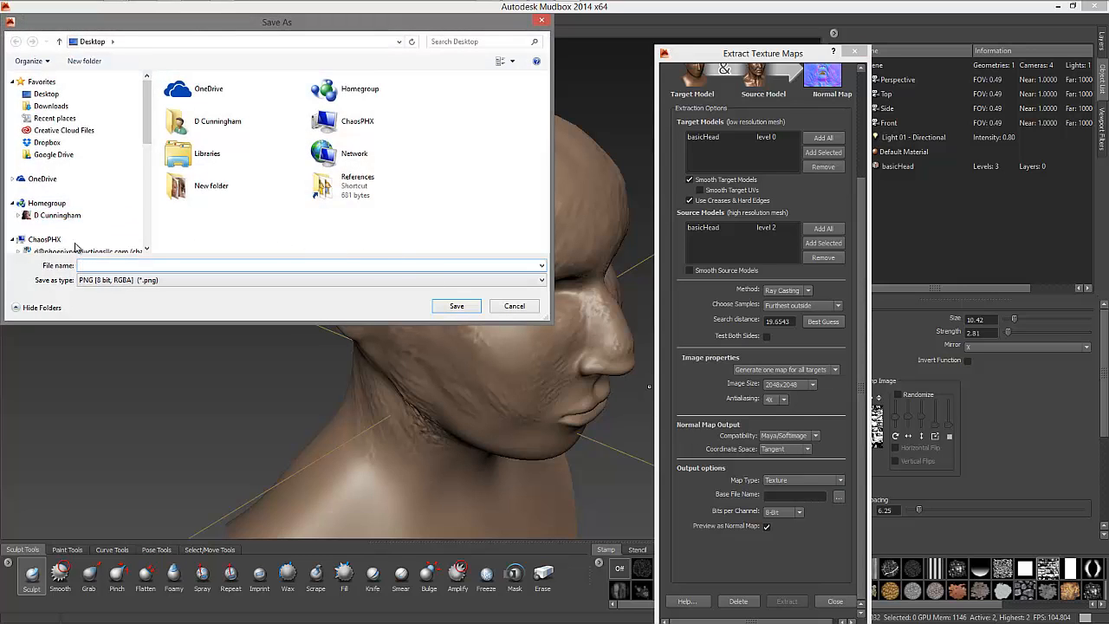
text(face_normals)
click(457, 305)
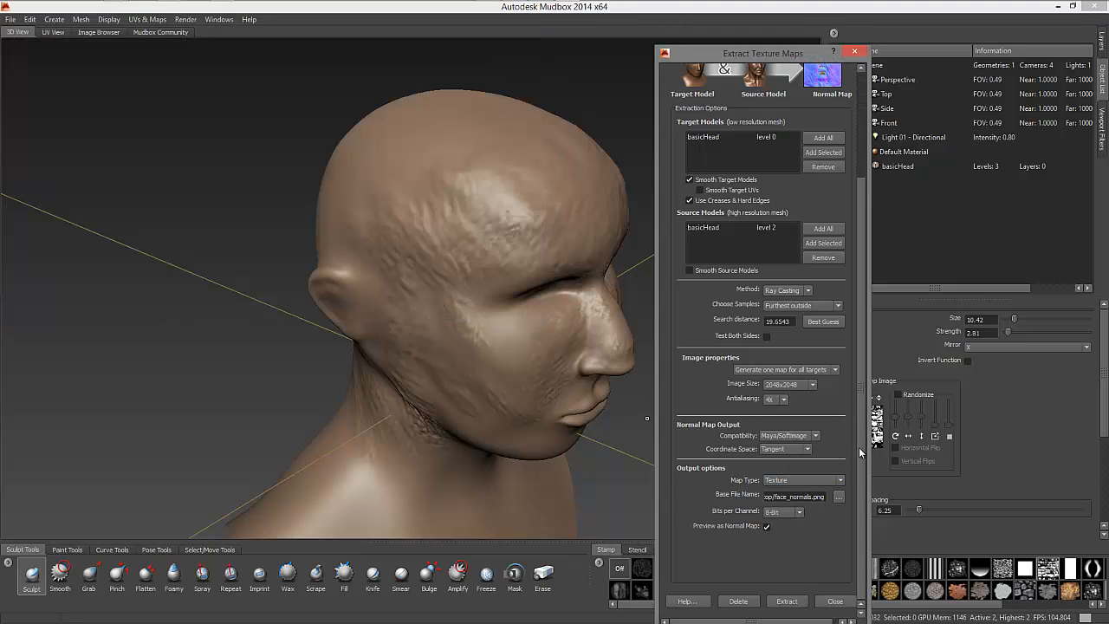
- Run the extraction of the ambient occlusion and normal maps and dismiss its results
click(786, 601)
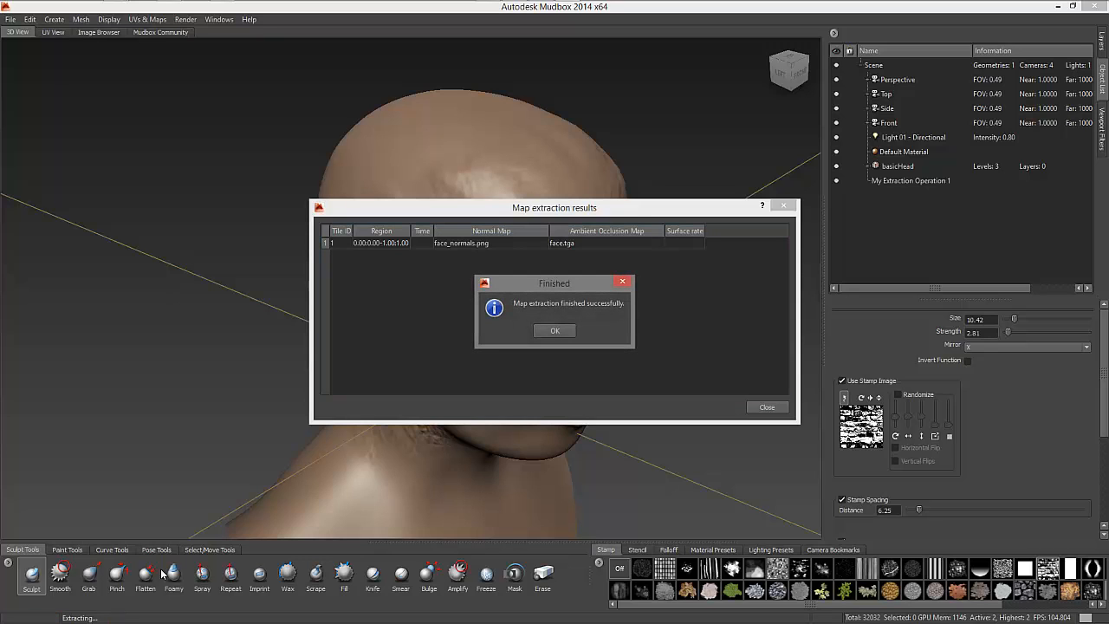
click(559, 331)
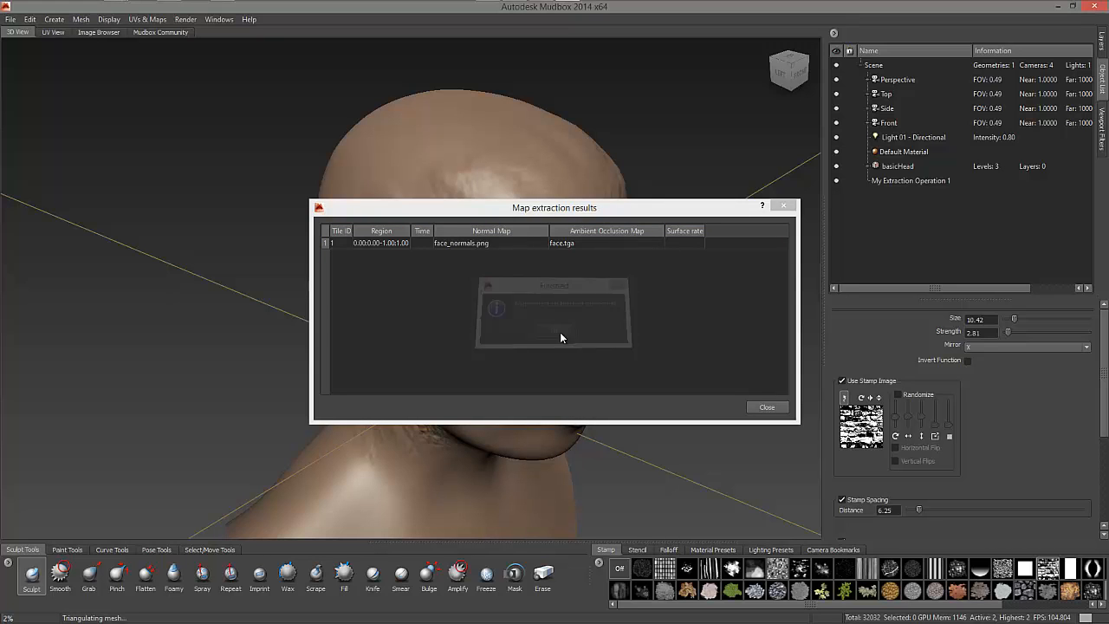
click(771, 407)
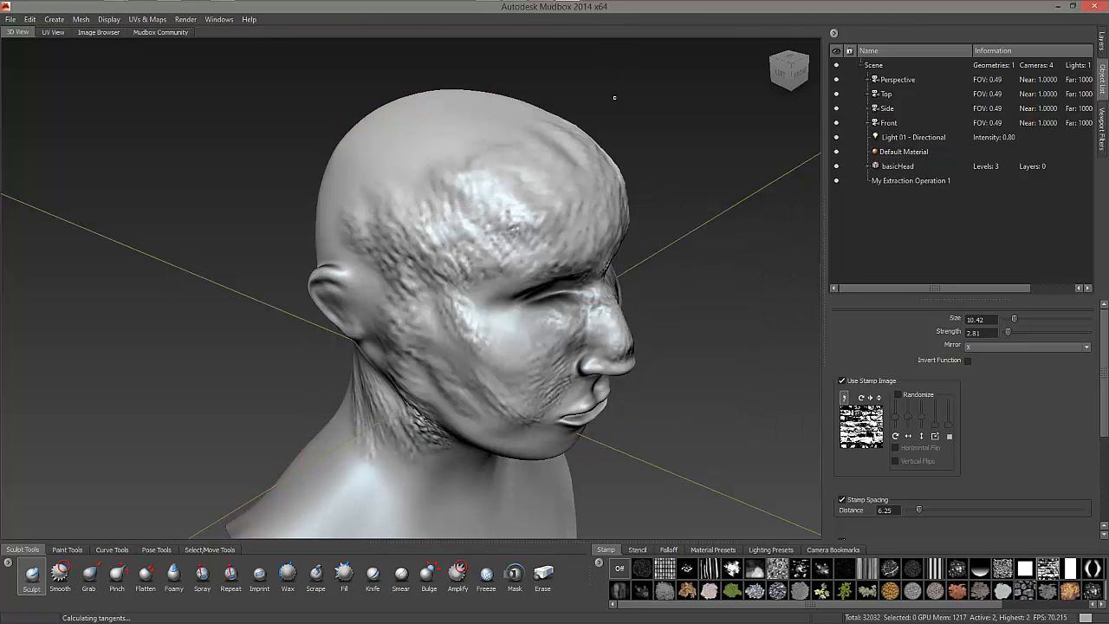
- Shrink the Mudbox window to reach the Desktop and inspect the extracted face_normals.png in Windows Photo Viewer
double_click(627, 18)
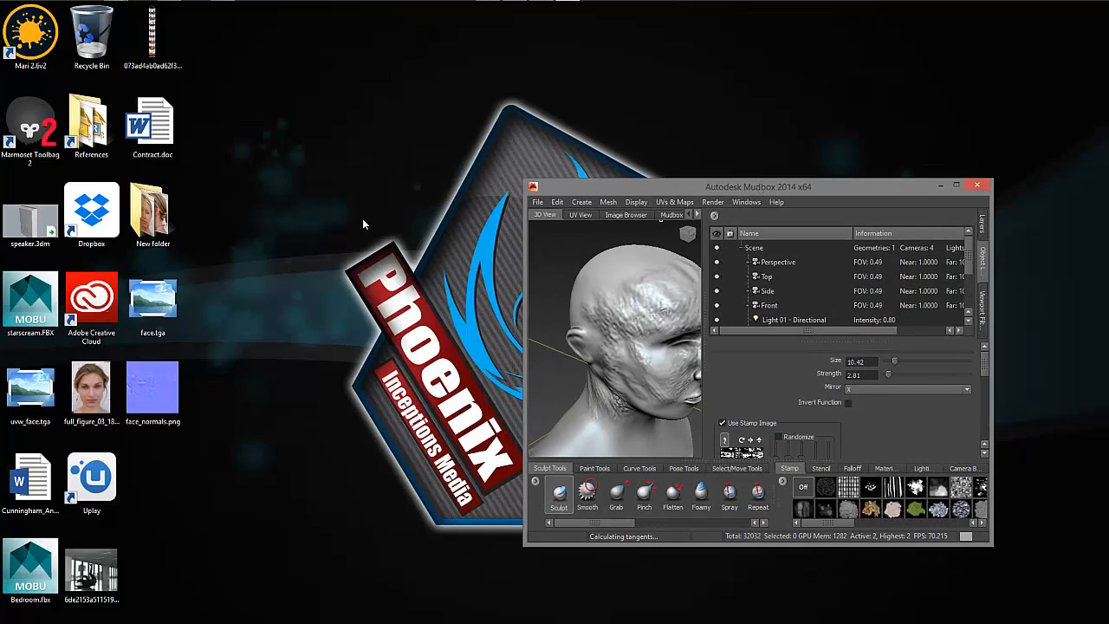
right_click(167, 395)
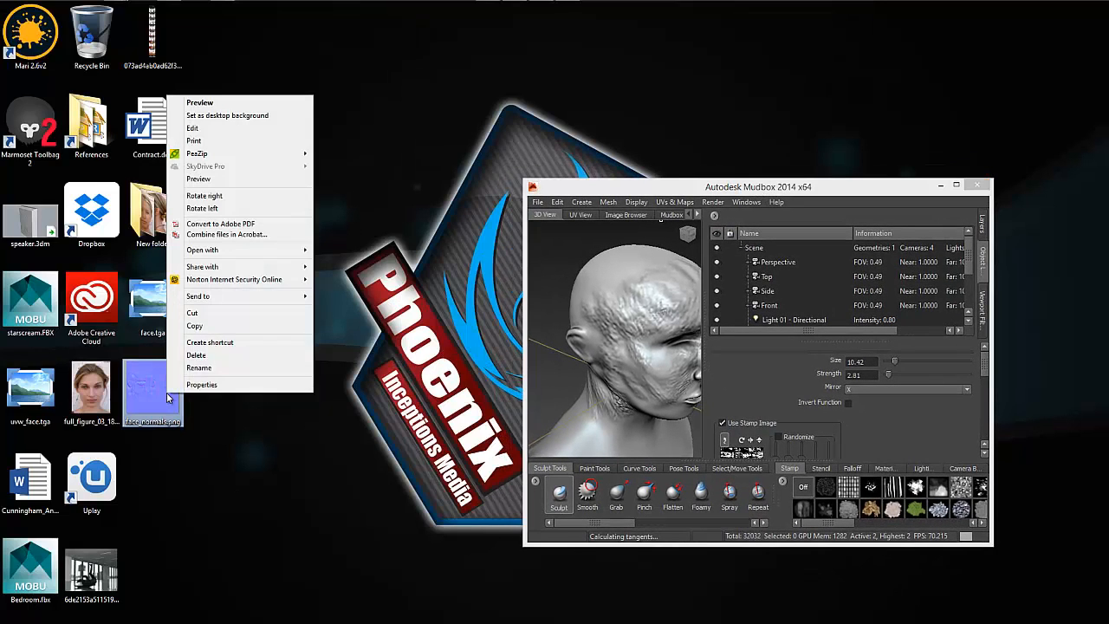
click(238, 104)
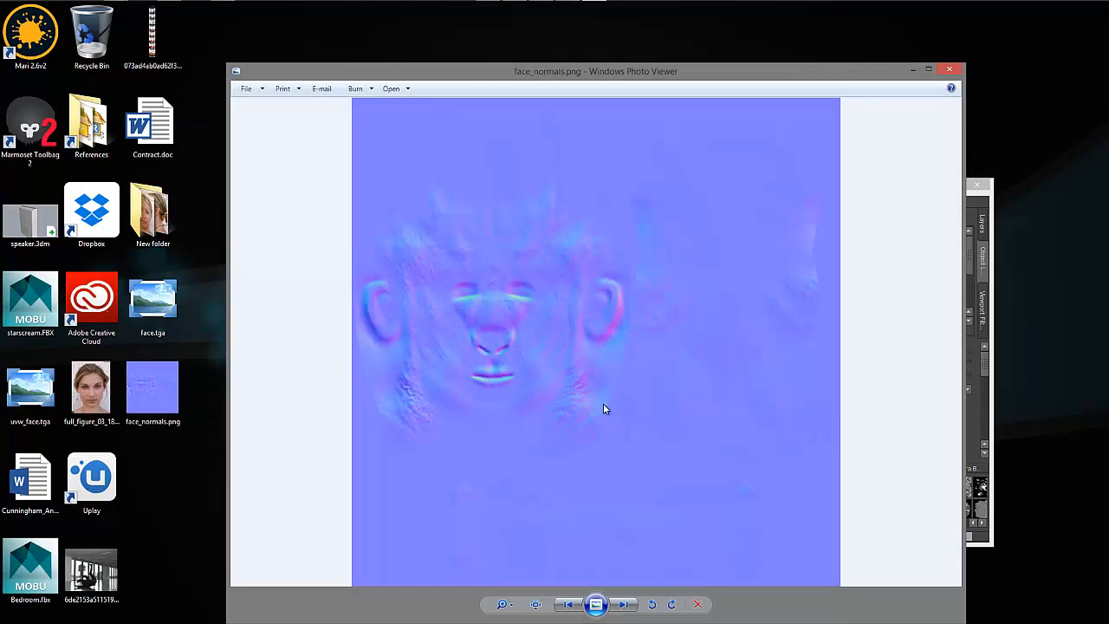
click(570, 605)
click(571, 604)
click(622, 606)
click(621, 606)
click(622, 607)
click(568, 604)
- Try to preview face.tga from the Desktop in Windows Photo Viewer
right_click(149, 297)
click(179, 300)
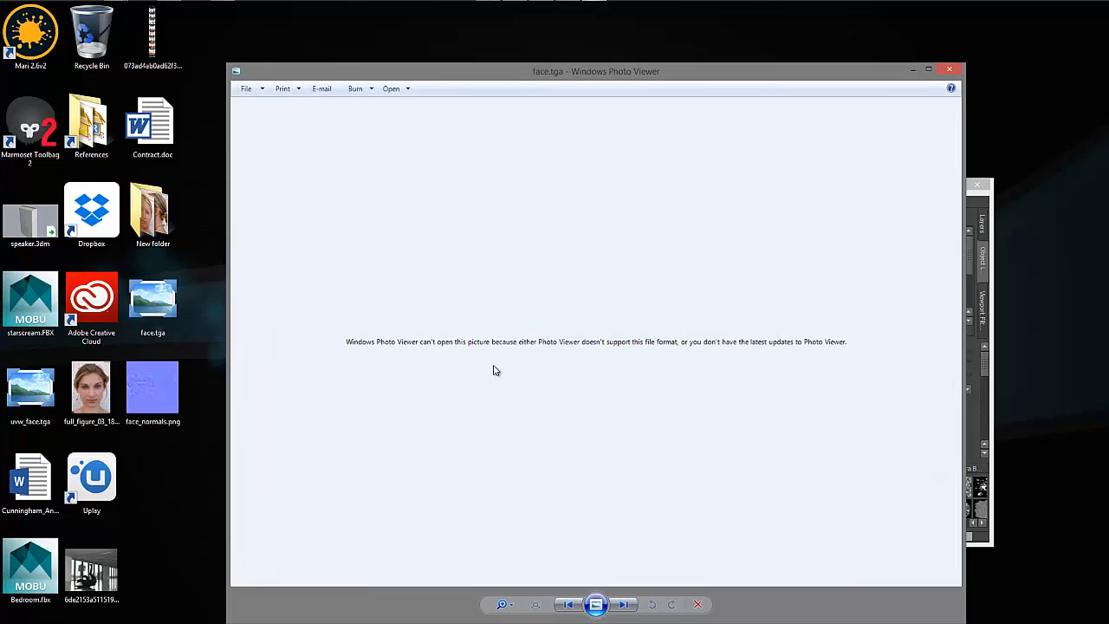
click(949, 69)
double_click(151, 312)
click(949, 69)
- Open face.tga from the Desktop in Adobe Photoshop CC to examine the ambient occlusion map, dismissing the plug-in notice
right_click(163, 296)
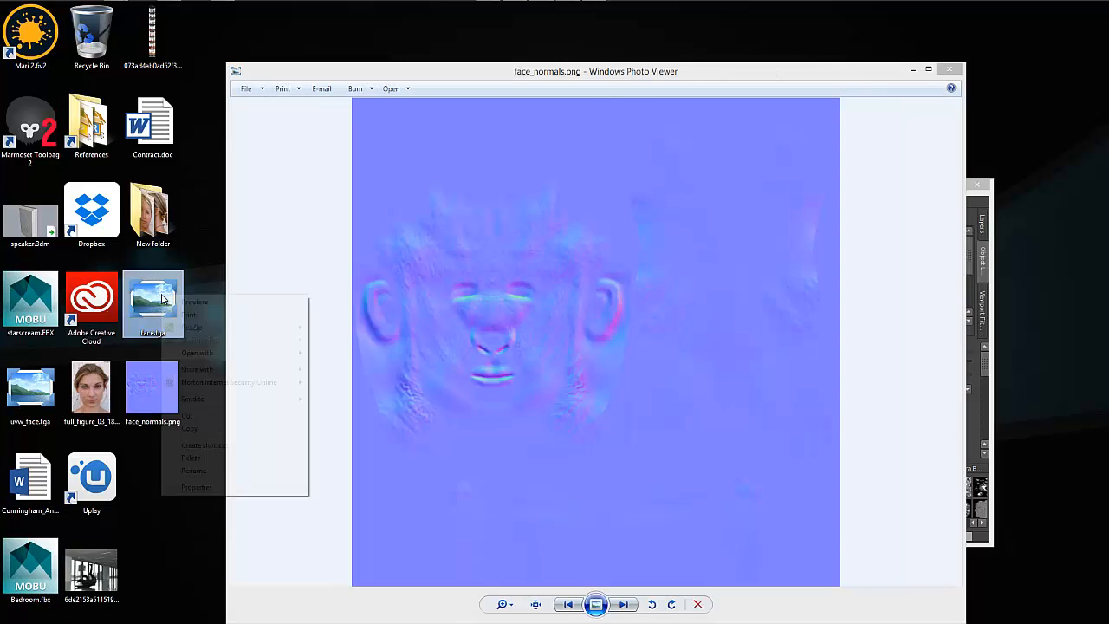
mouse_move(213, 359)
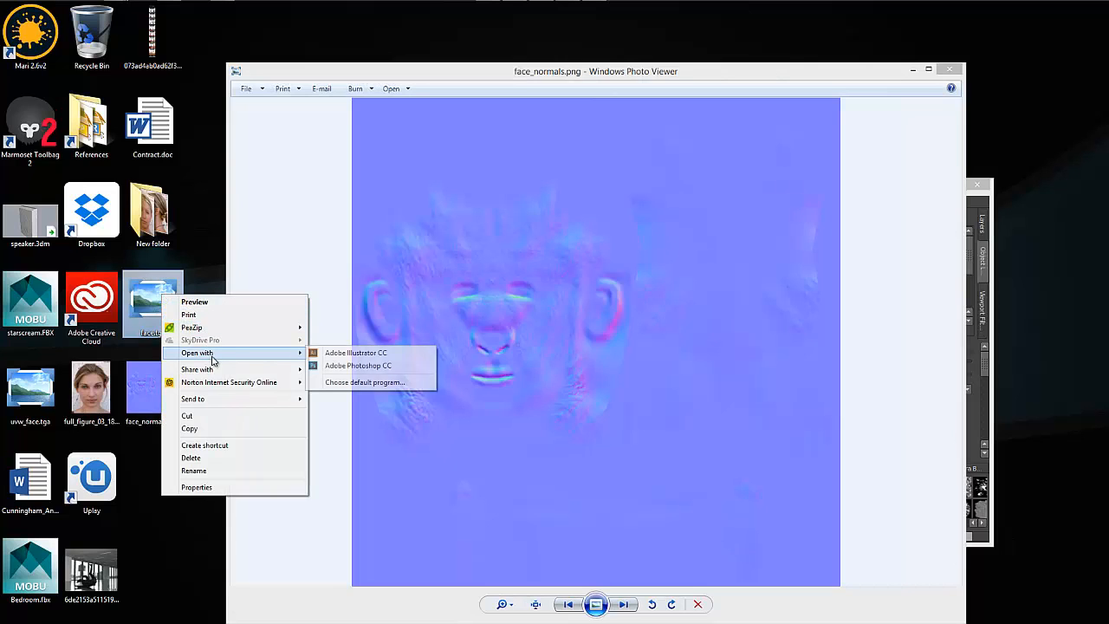
click(384, 368)
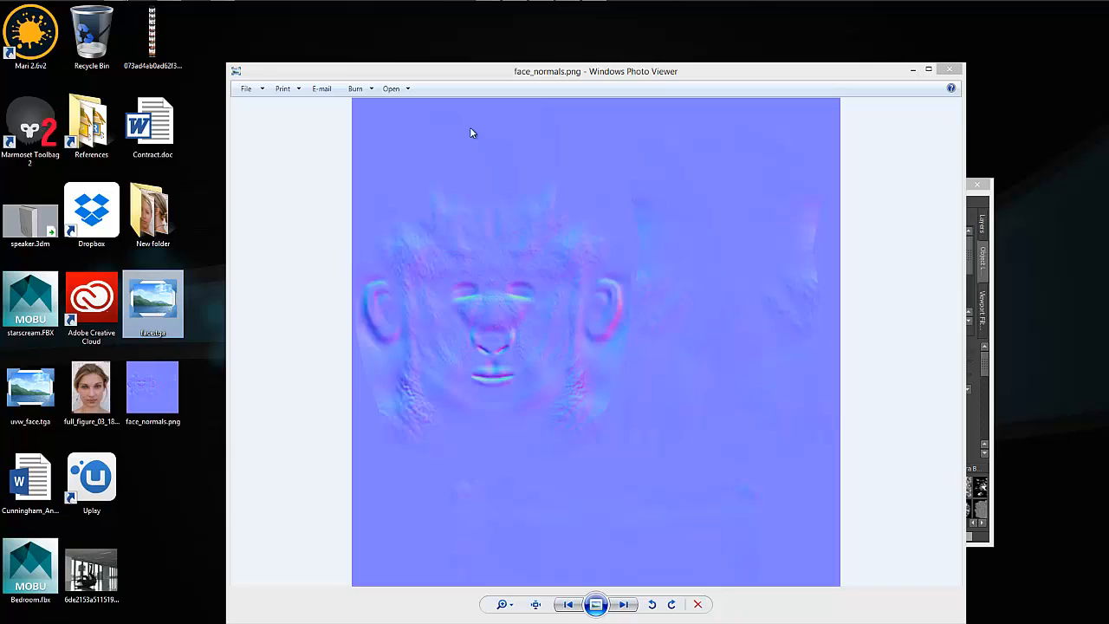
mouse_move(367, 4)
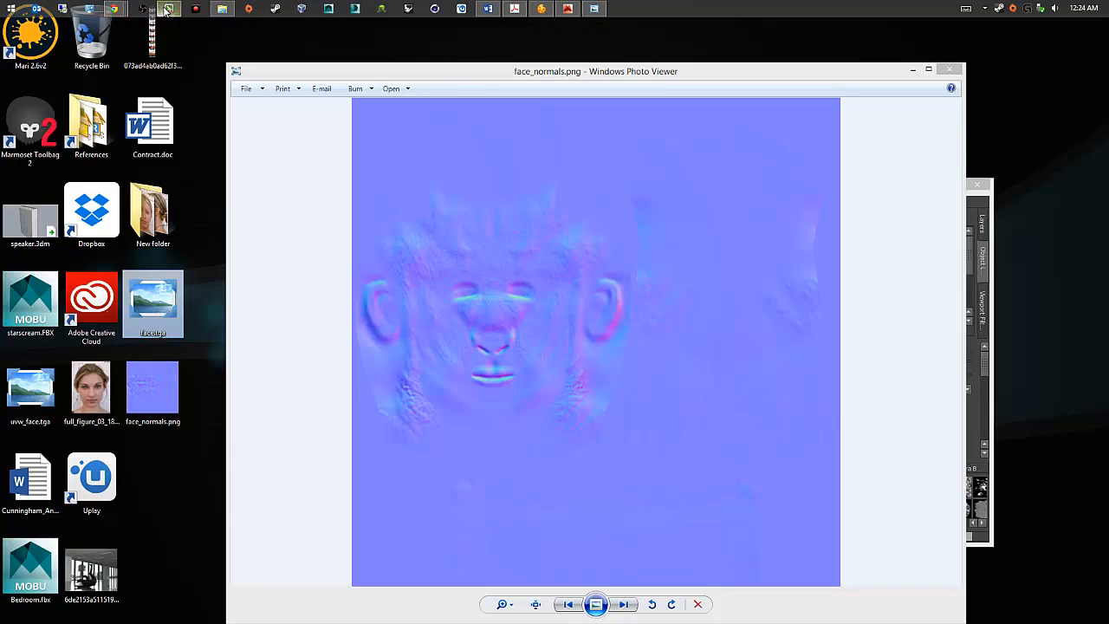
mouse_move(168, 10)
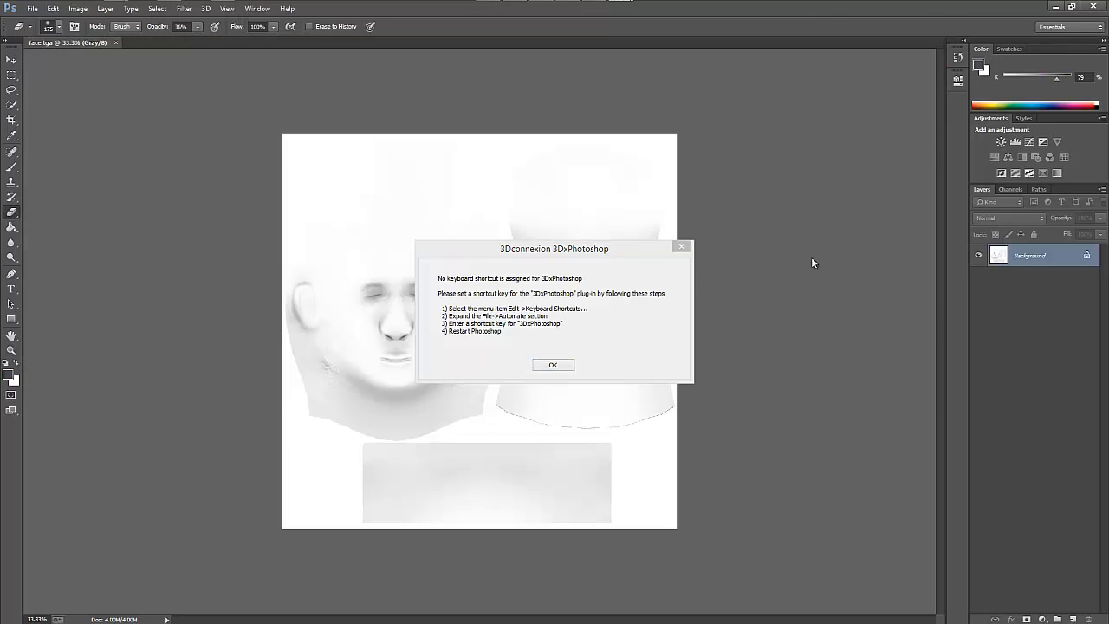
click(551, 366)
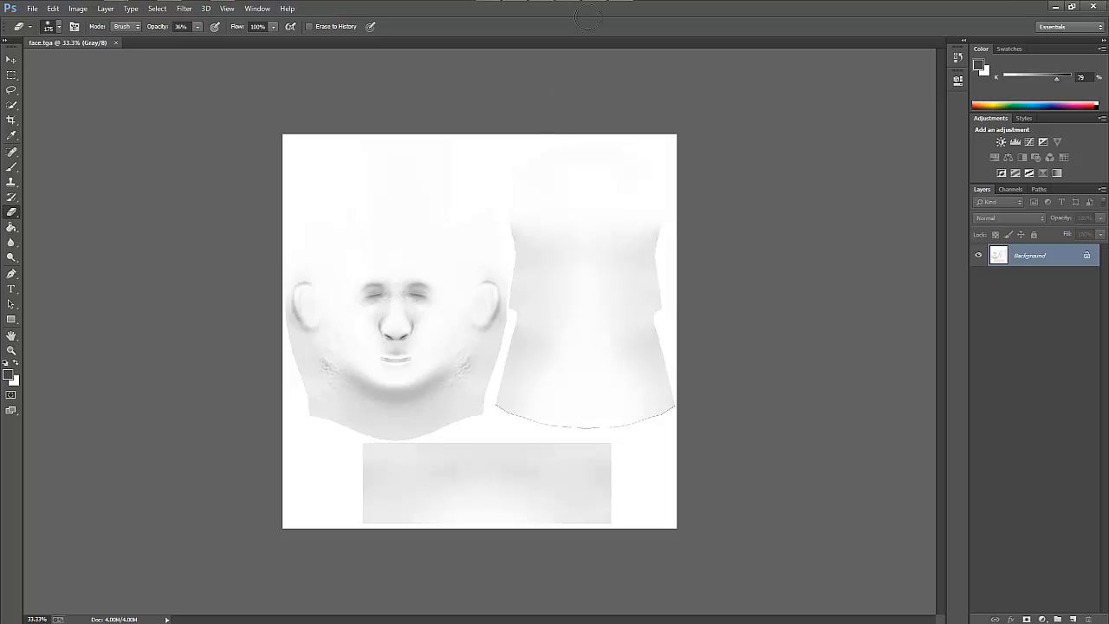
- Close Photoshop and the face_normals.png preview, and return to Mudbox with its window maximized
click(594, 7)
drag(607, 81, 716, 105)
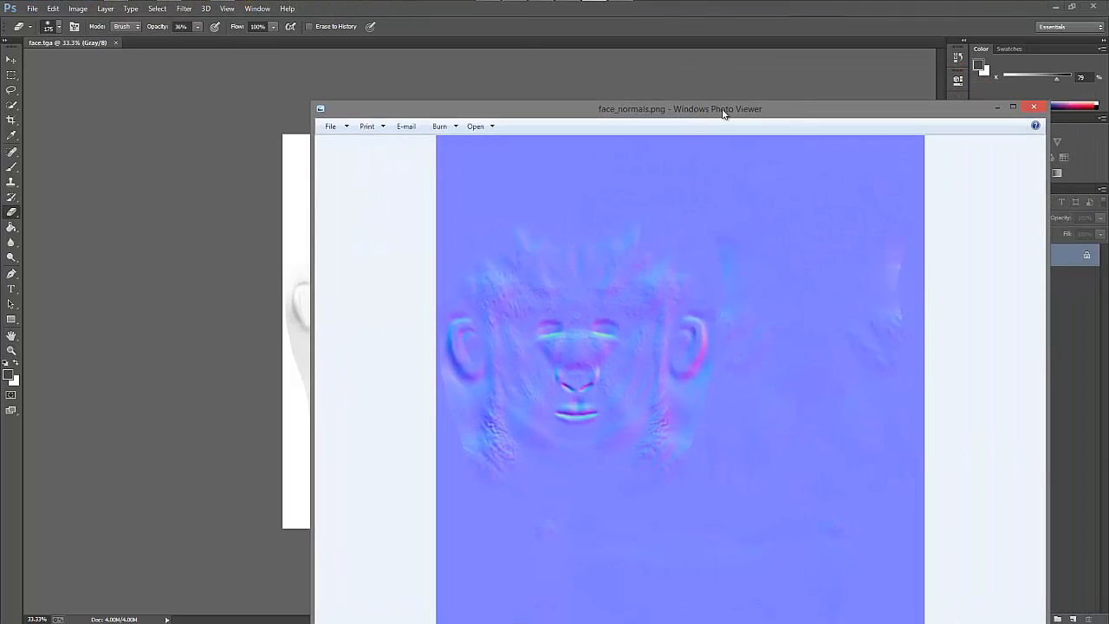
click(1090, 13)
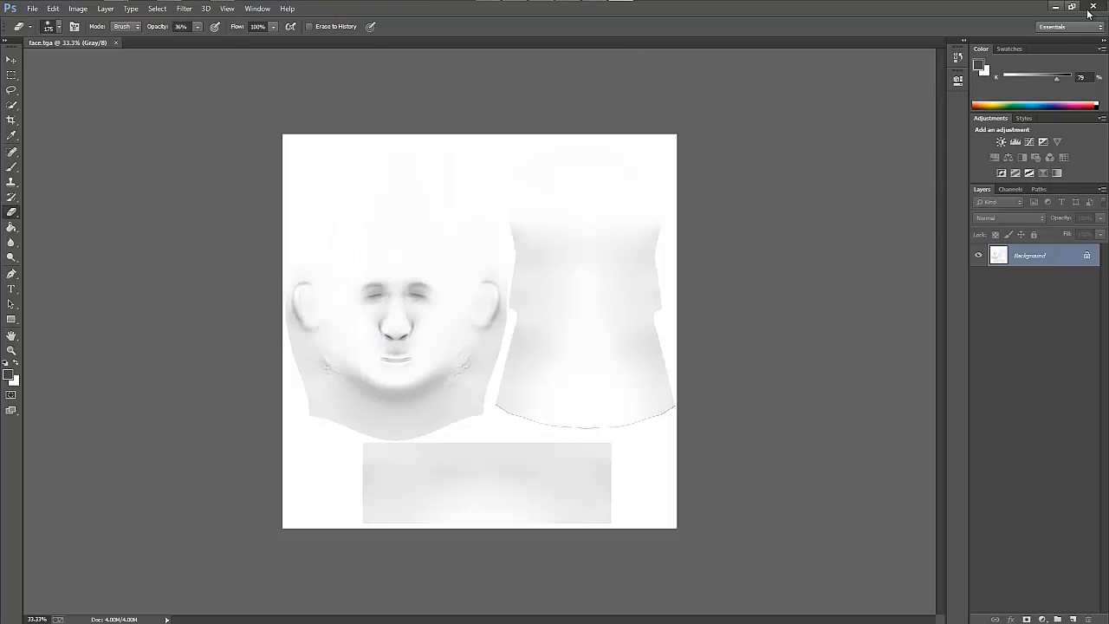
click(1091, 9)
click(1034, 106)
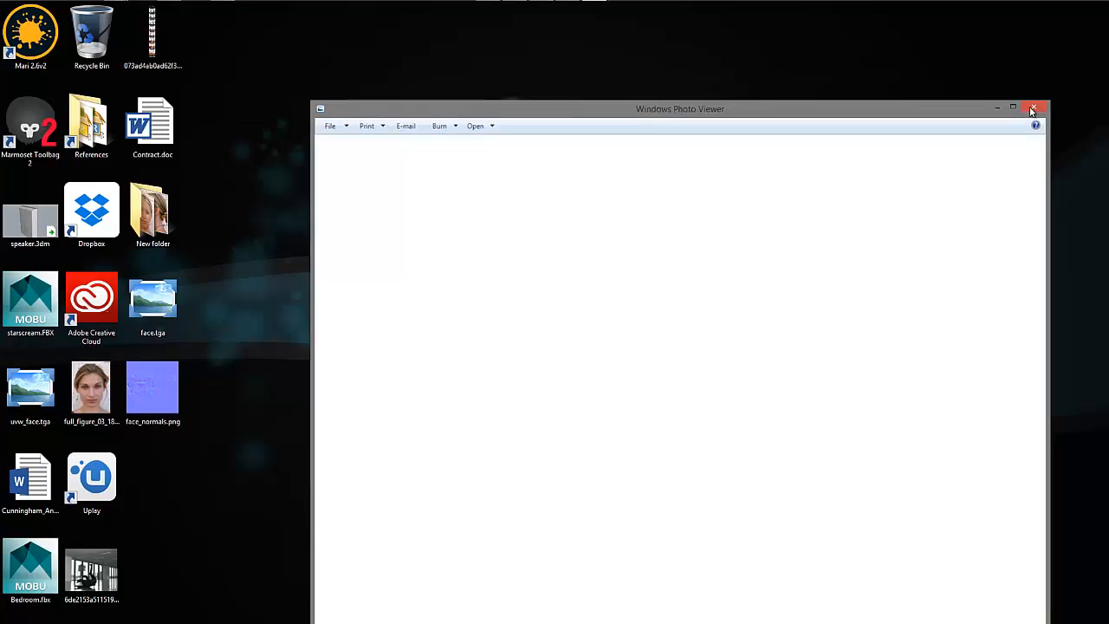
double_click(734, 184)
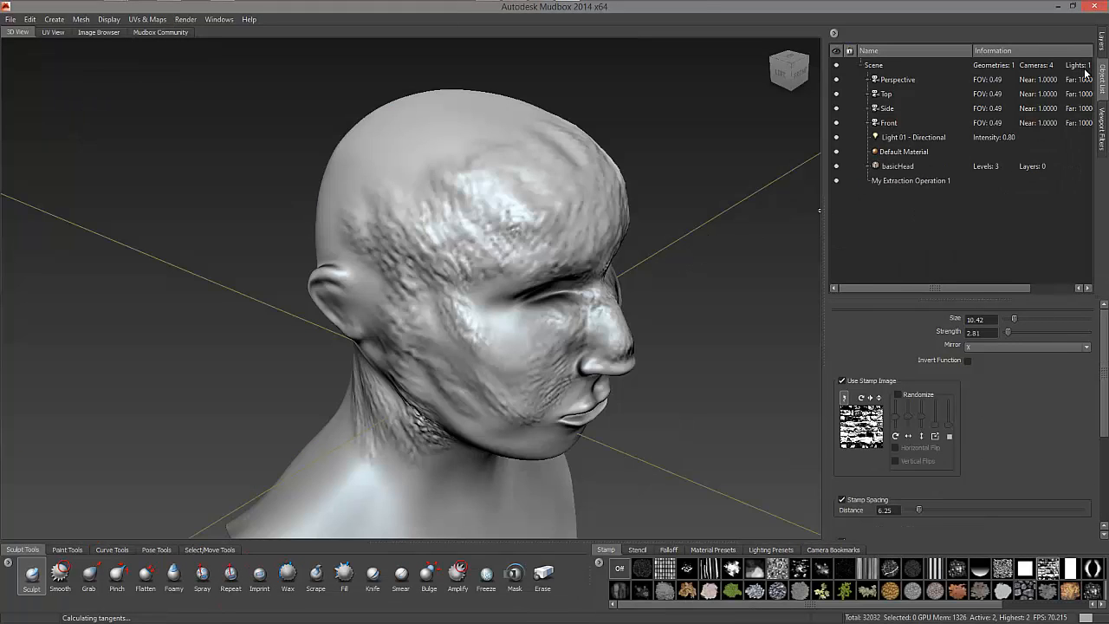
- Show basicHead's paint layers and toggle the face layer under Diffuse to compare its effect, leaving it hidden
click(1102, 43)
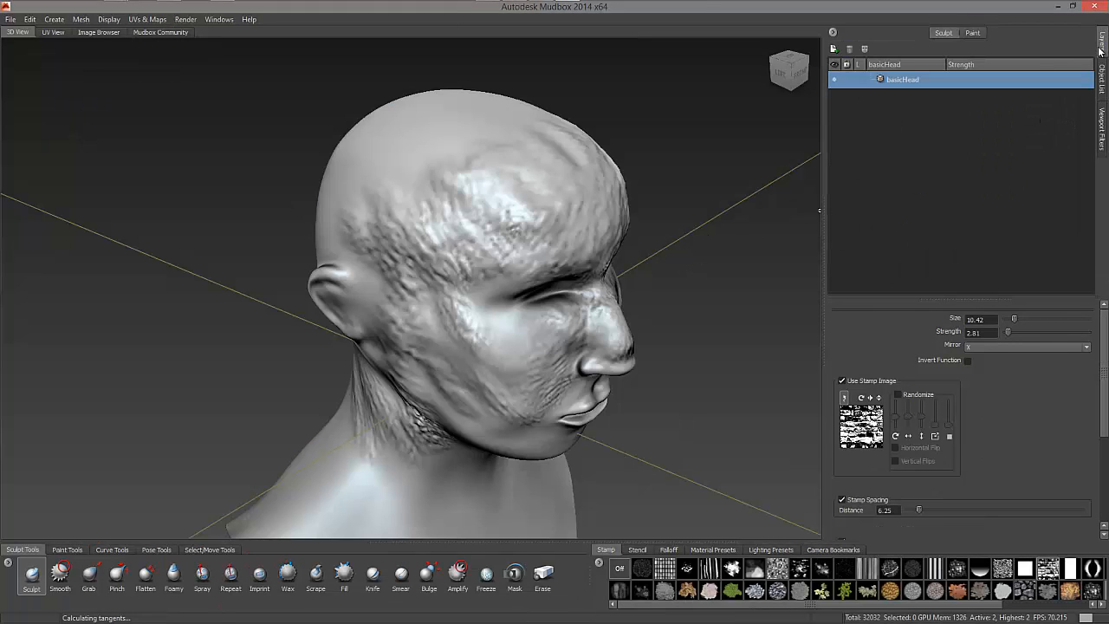
click(972, 34)
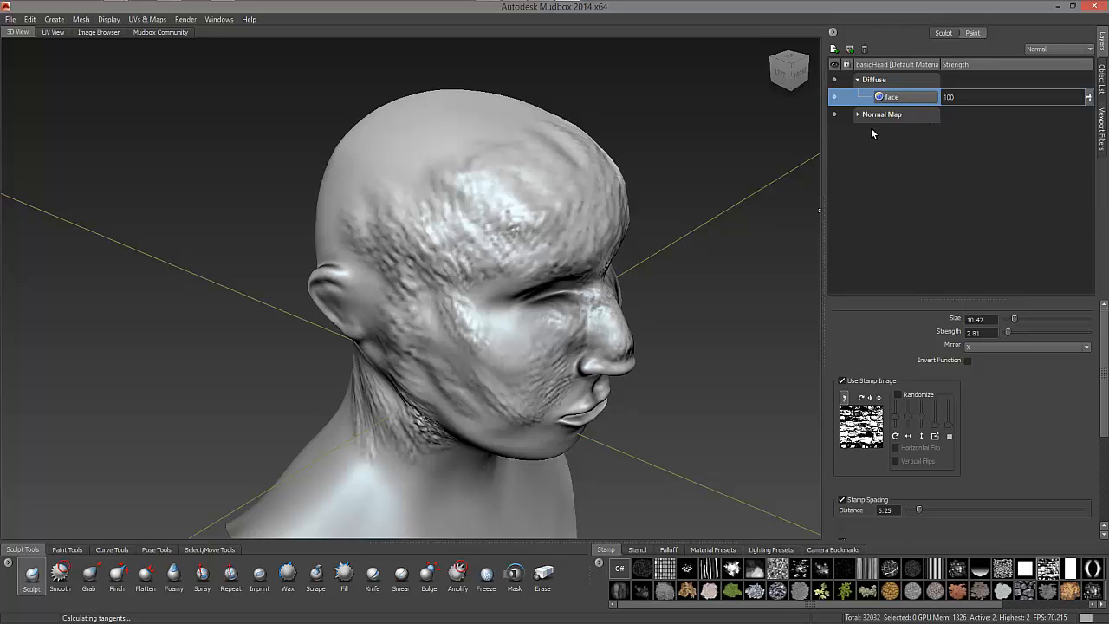
click(835, 98)
click(835, 98)
click(835, 98)
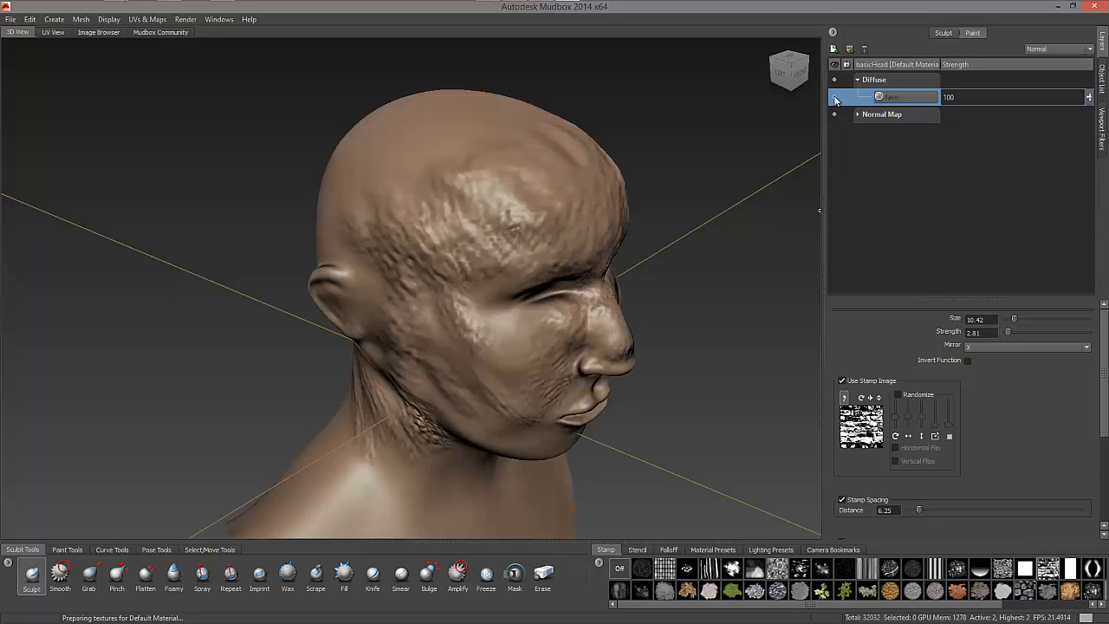
click(835, 98)
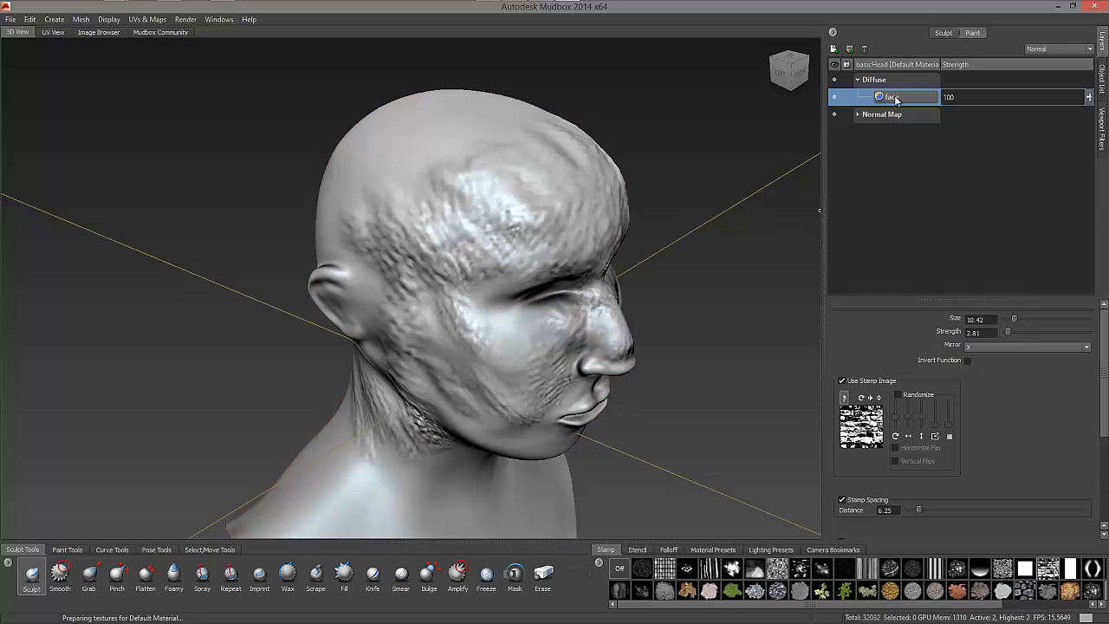
mouse_move(881, 99)
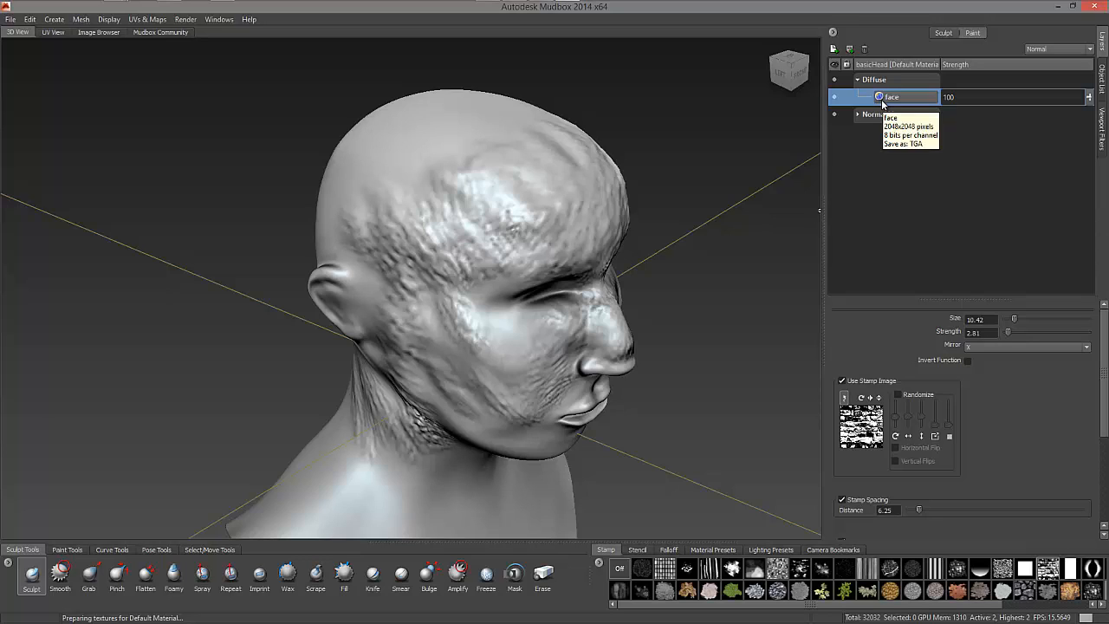
click(834, 97)
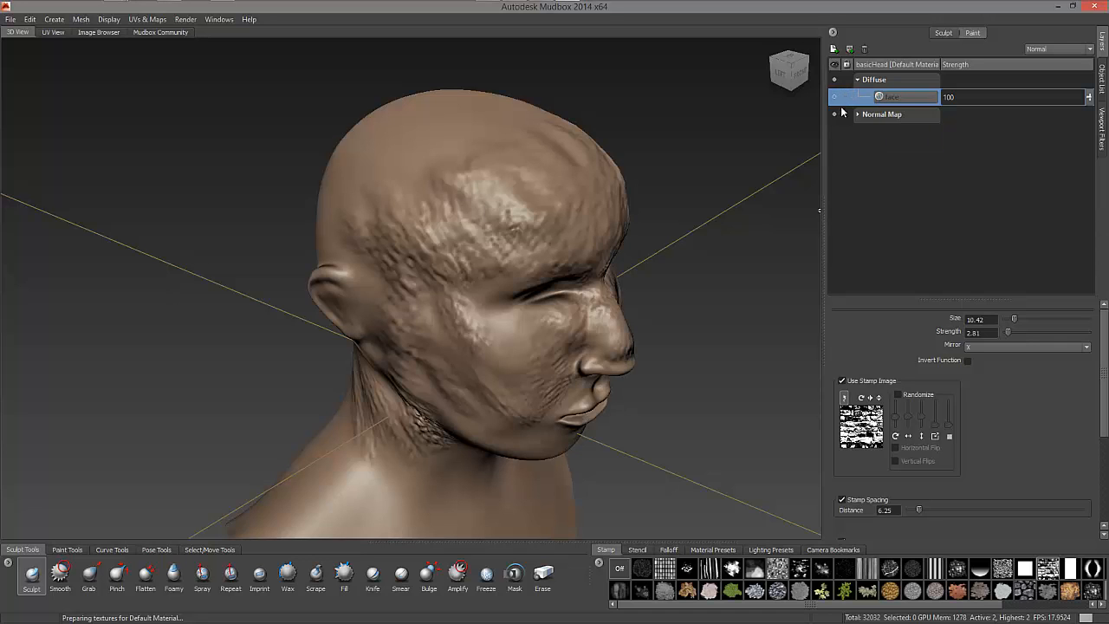
- Toggle the Normal Map channel's visibility repeatedly to compare the head with and without it, leaving it hidden
click(837, 114)
click(835, 113)
click(835, 113)
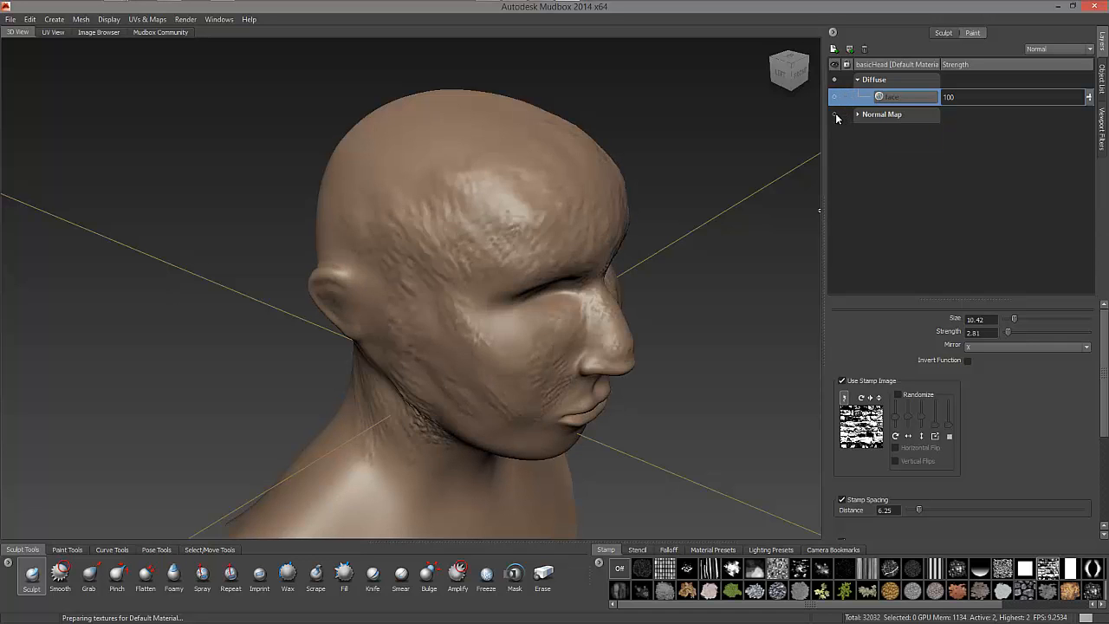
click(835, 113)
click(835, 113)
click(835, 114)
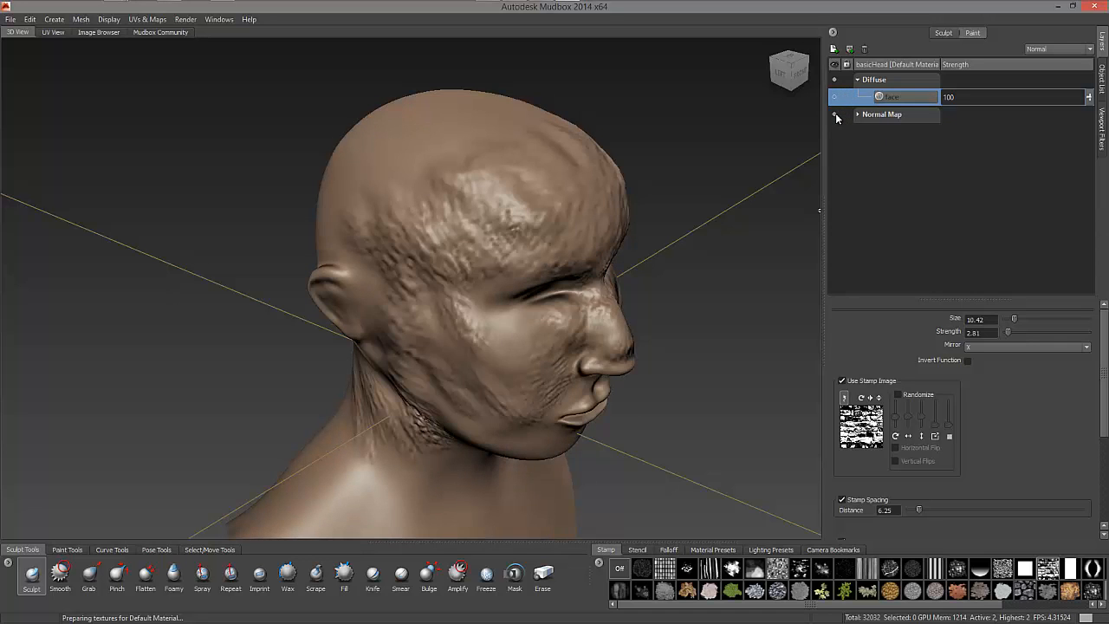
click(835, 114)
click(835, 113)
click(835, 113)
click(835, 113)
click(835, 113)
click(834, 114)
click(834, 113)
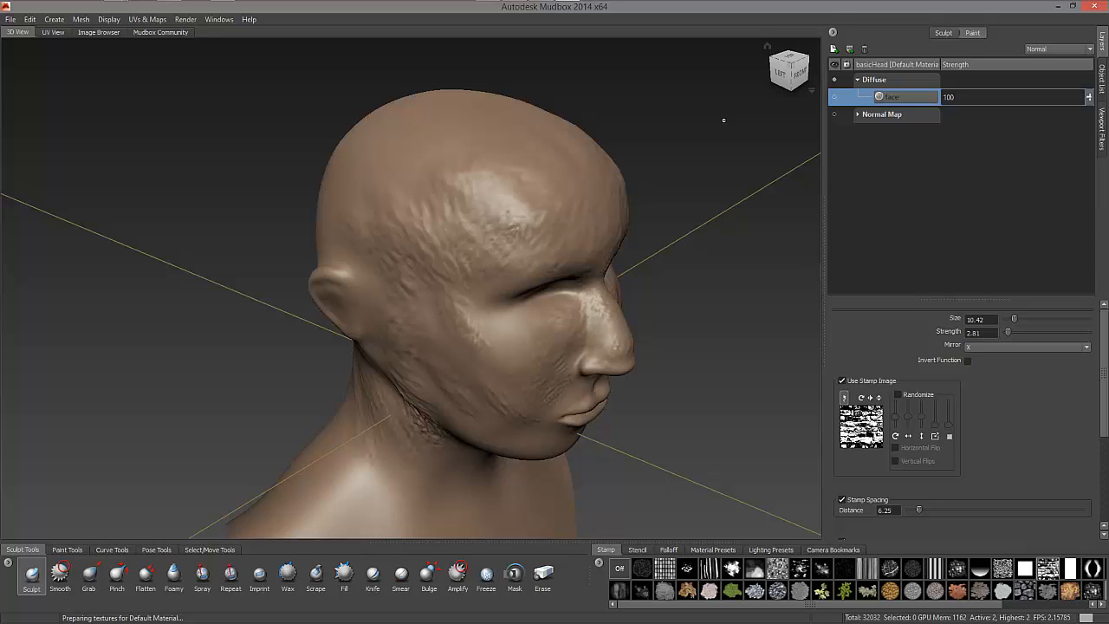
mouse_move(249, 4)
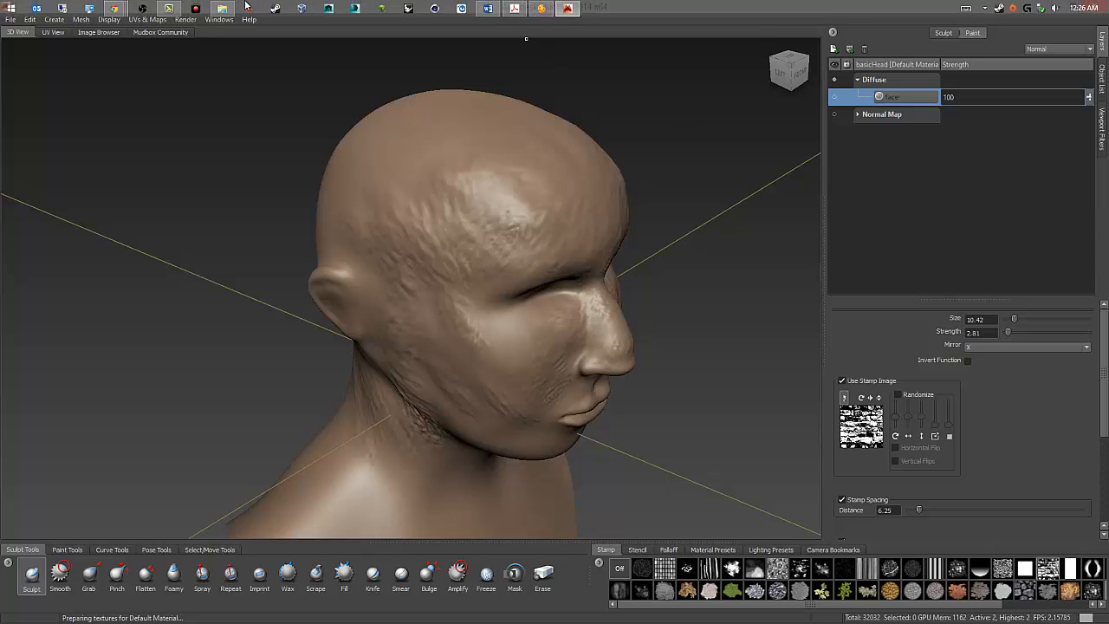
click(170, 11)
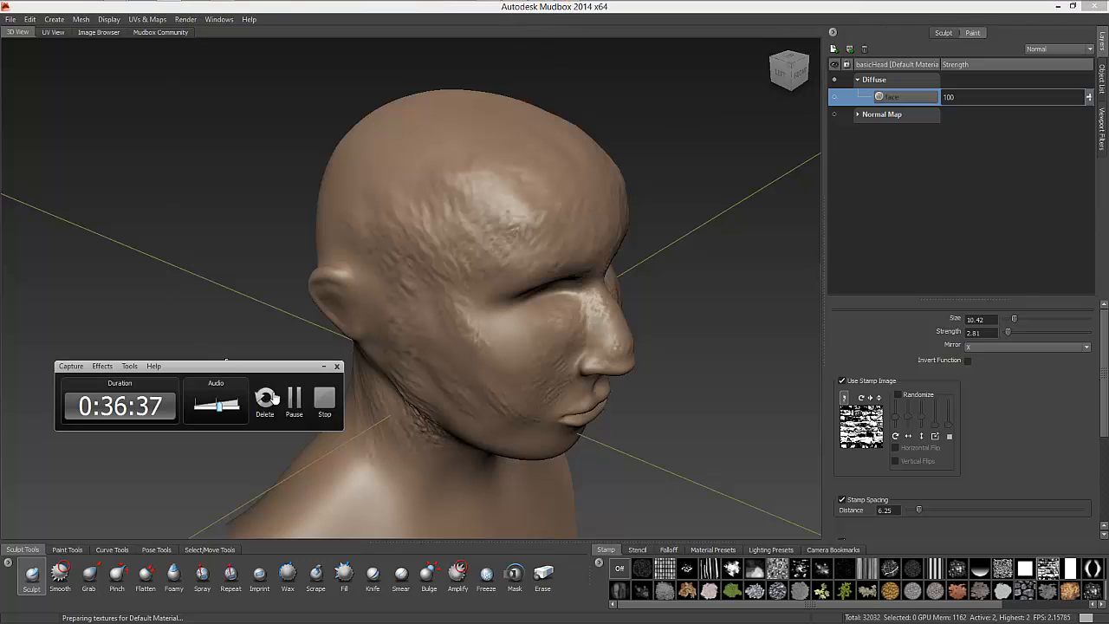